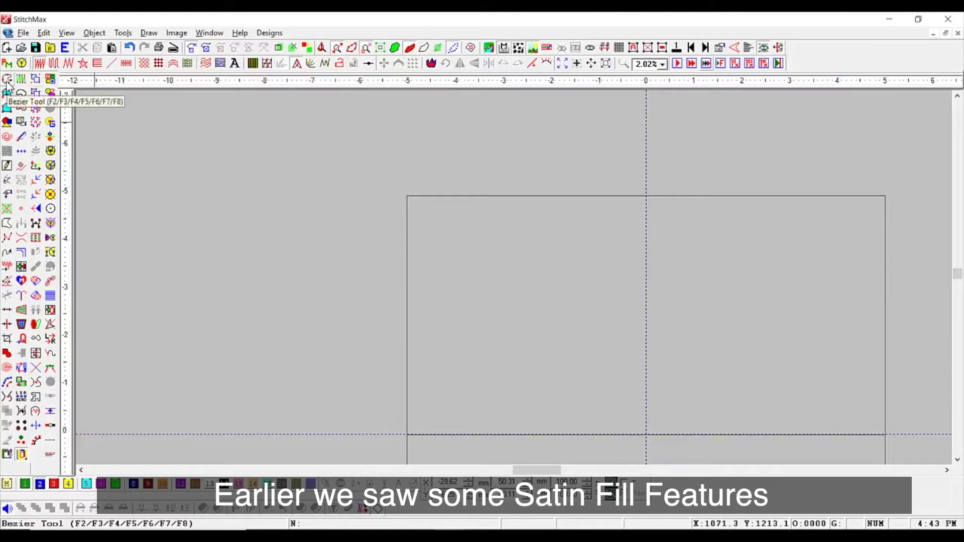
Draw a curved half-petal outline from three Bezier points and mirror it into a closed, filled petal.
{"action": "left_click", "coordinate": [7, 81]}
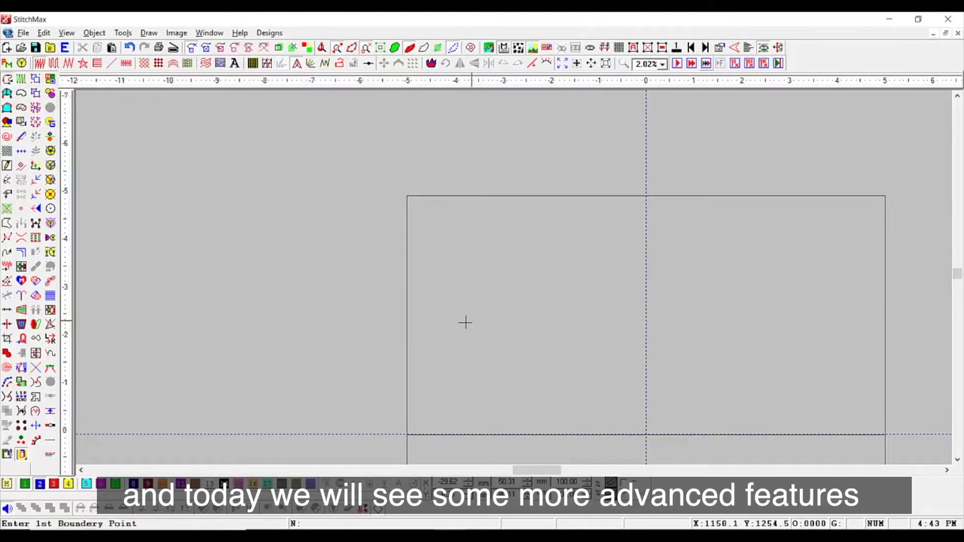
{"action": "left_click", "coordinate": [472, 356]}
{"action": "left_click", "coordinate": [486, 306]}
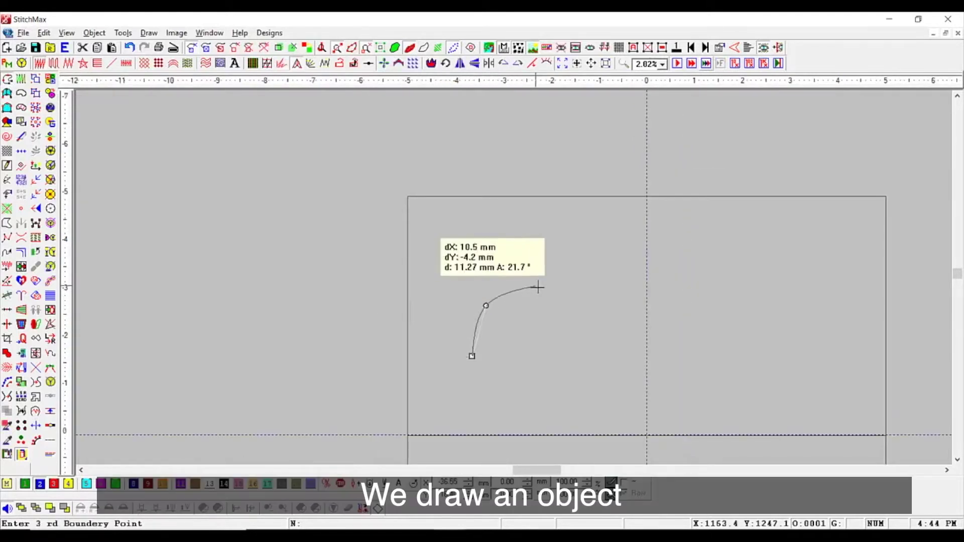
{"action": "left_click", "coordinate": [534, 270]}
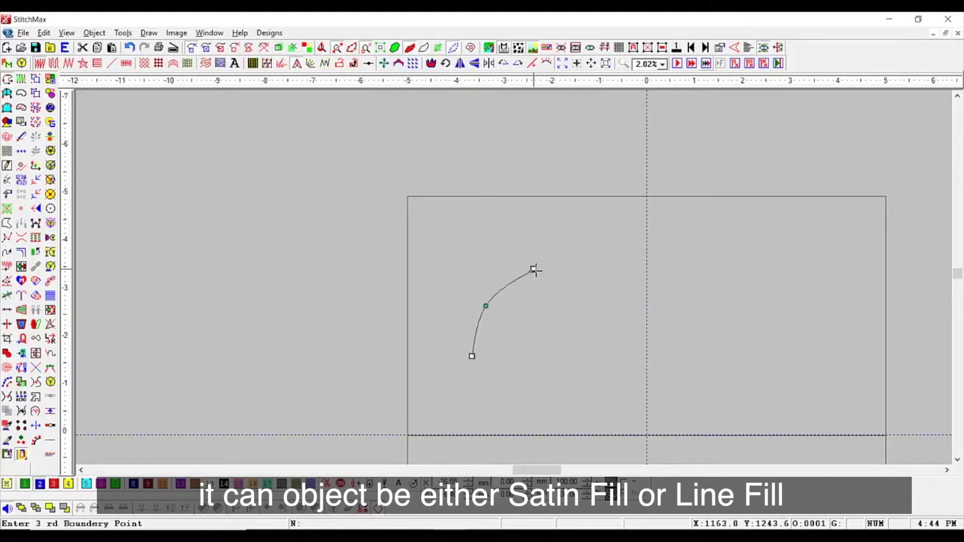
{"action": "key", "text": "shift+x"}
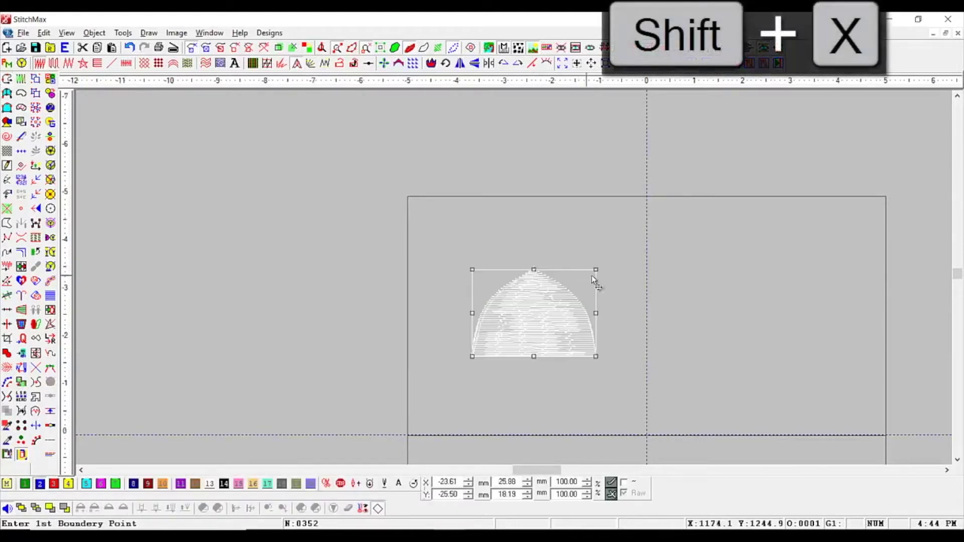
Scale the petal down to about 13.9 by 9.8 mm and convert its fill to a plain line.
{"action": "left_click_drag", "start_coordinate": [594, 276], "coordinate": [538, 310]}
{"action": "left_click_drag", "start_coordinate": [391, 265], "coordinate": [719, 484]}
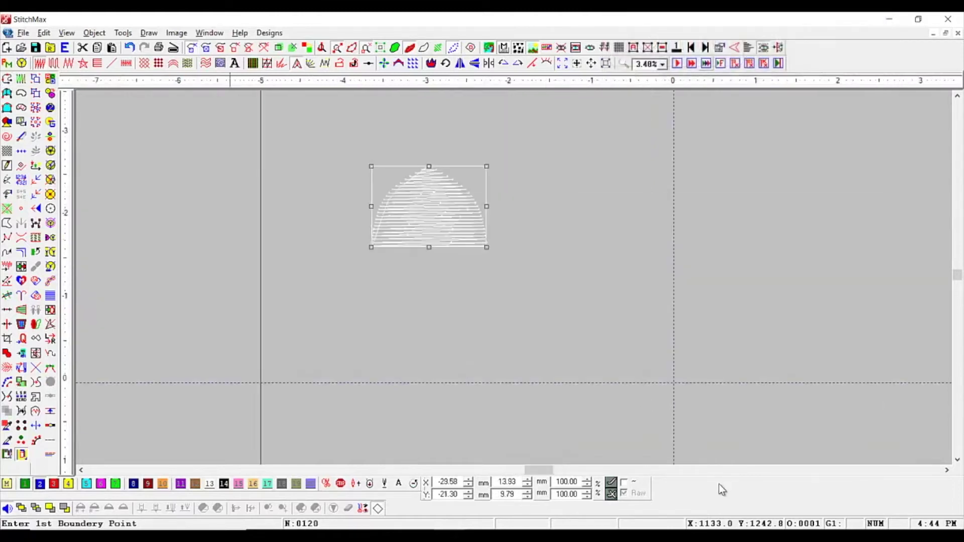
{"action": "left_click", "coordinate": [112, 65]}
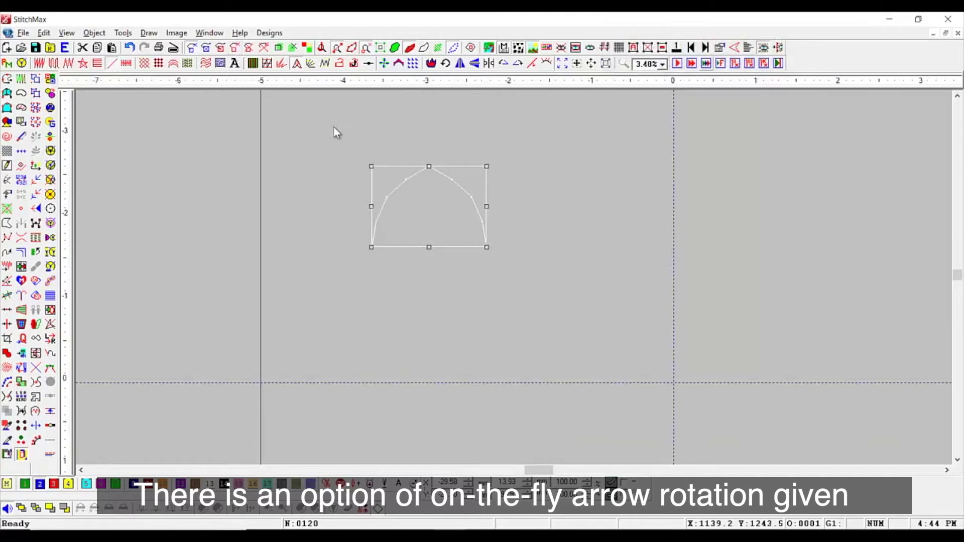
Show the petal's start and end points and start the on-the-fly array rotation on its straight bottom edge.
{"action": "scroll", "coordinate": [338, 139], "scroll_direction": "down", "scroll_amount": 1}
{"action": "scroll", "coordinate": [530, 297], "scroll_direction": "up", "scroll_amount": 2}
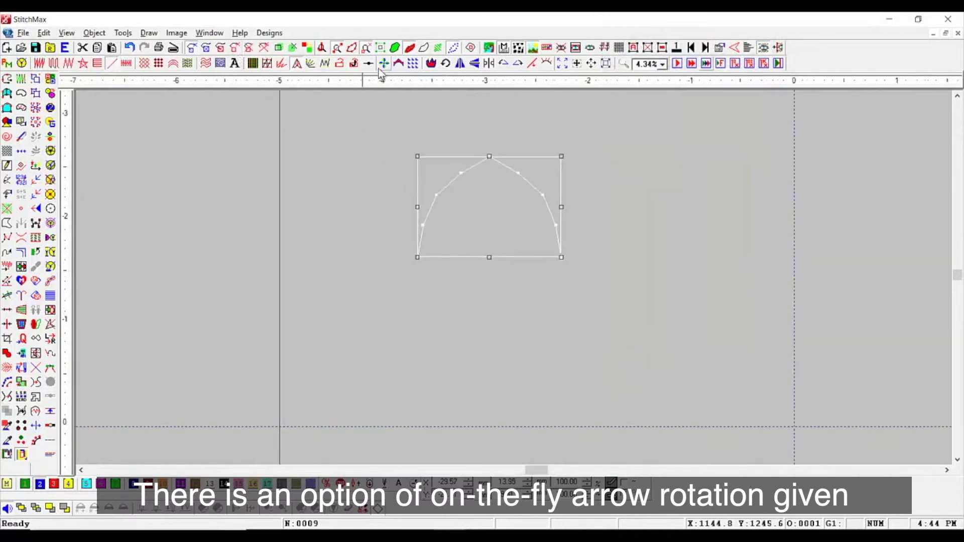
{"action": "left_click", "coordinate": [366, 48]}
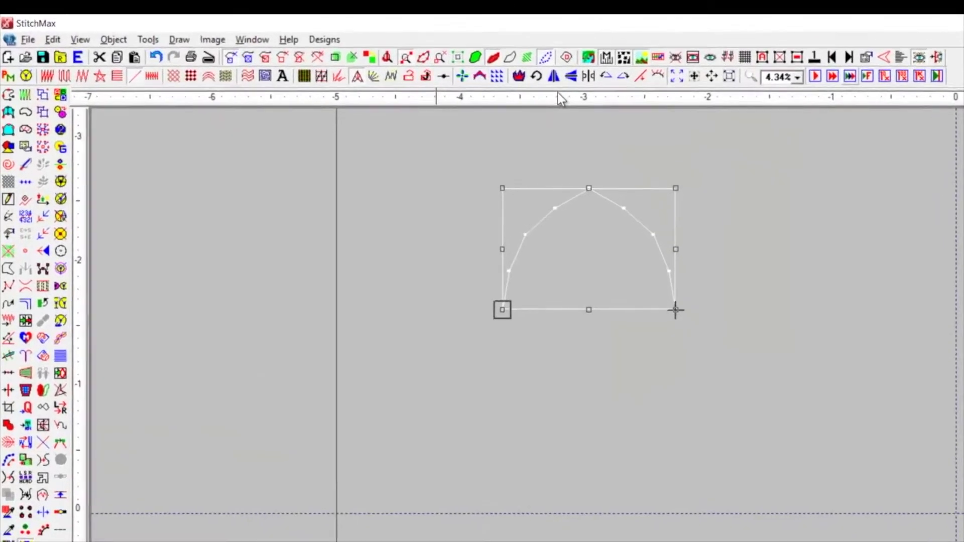
{"action": "scroll", "coordinate": [412, 99], "scroll_direction": "down", "scroll_amount": 1}
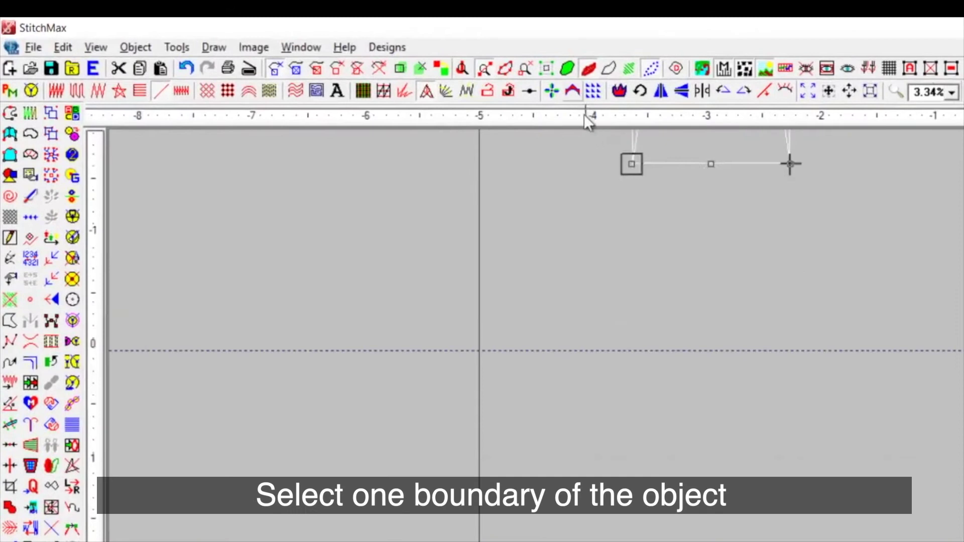
{"action": "scroll", "coordinate": [583, 114], "scroll_direction": "up", "scroll_amount": 1}
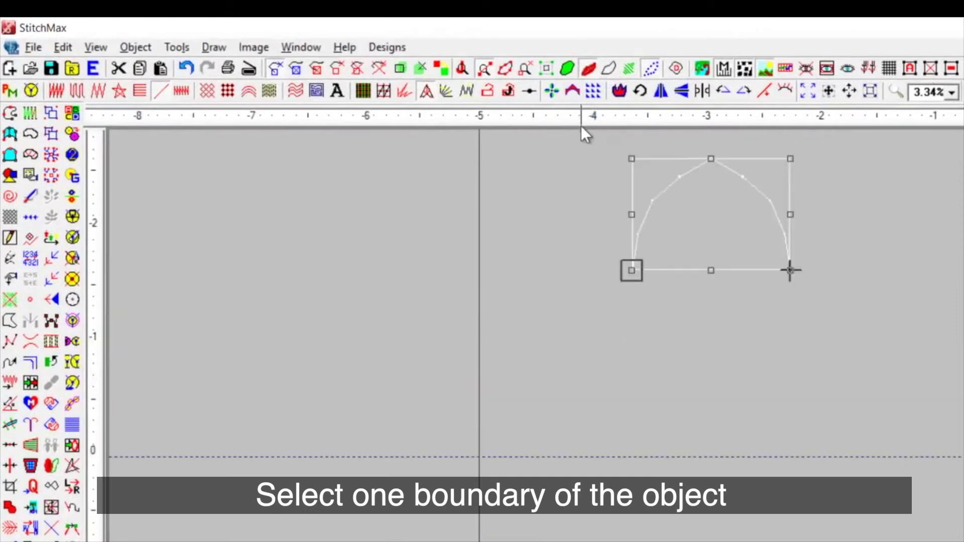
{"action": "left_click", "coordinate": [573, 92]}
{"action": "left_click", "coordinate": [711, 271]}
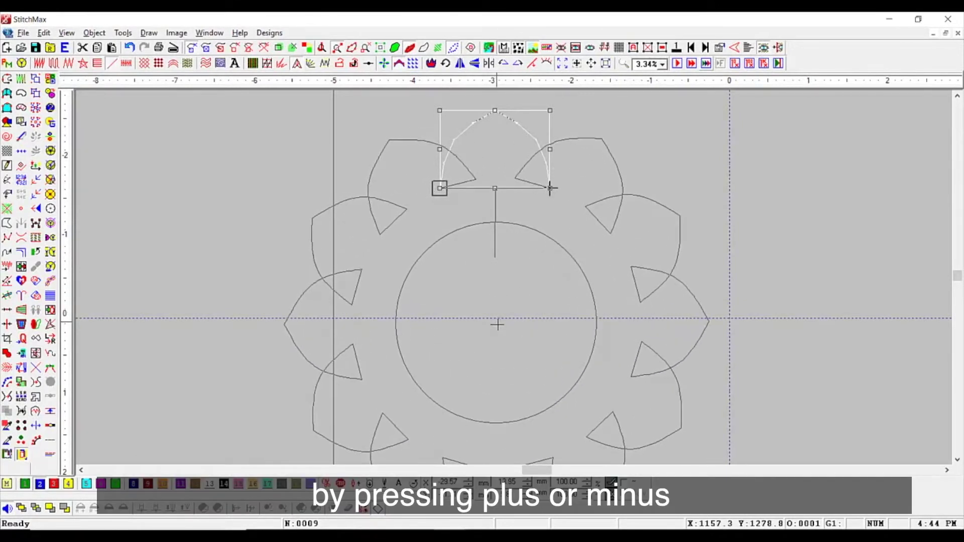
Reduce the rotated array to five petals and bring its centre closer to the original petal.
{"action": "key", "text": "minus"}
{"action": "key", "text": "minus"}
{"action": "key", "text": "minus"}
{"action": "key", "text": "minus"}
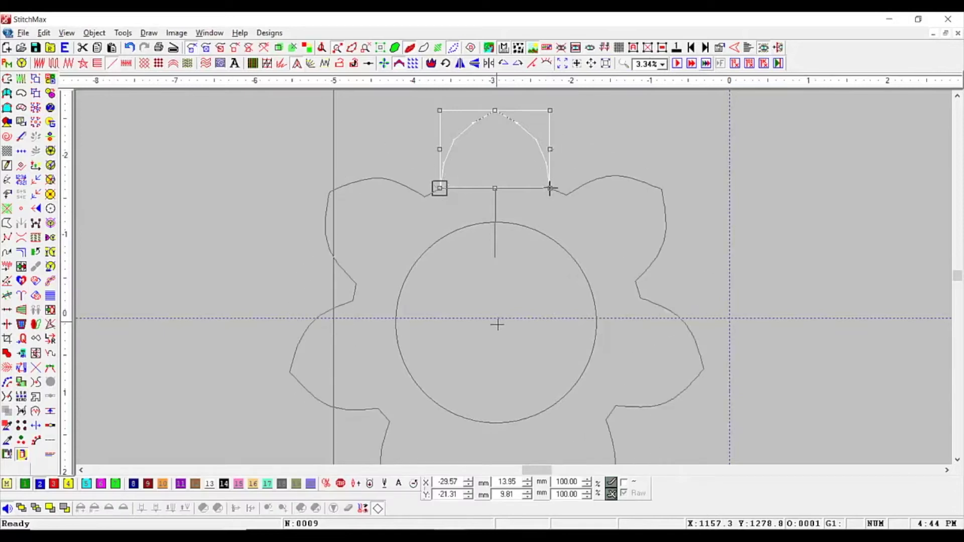
{"action": "key", "text": "minus"}
{"action": "key", "text": "Down"}
{"action": "key", "text": "Down"}
{"action": "key", "text": "Down"}
{"action": "key", "text": "Down"}
{"action": "key", "text": "Down"}
{"action": "key", "text": "Down"}
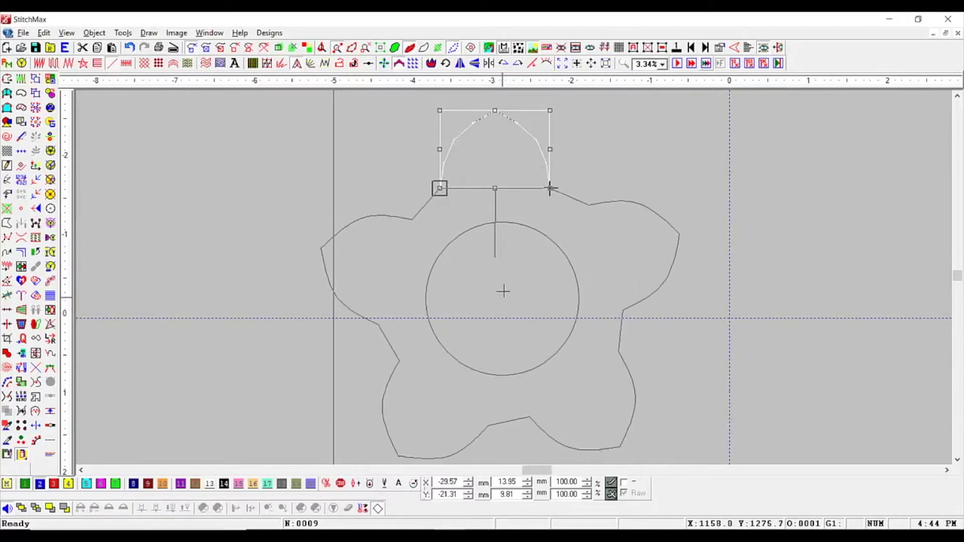
{"action": "key", "text": "Up"}
{"action": "key", "text": "Up"}
{"action": "key", "text": "Up"}
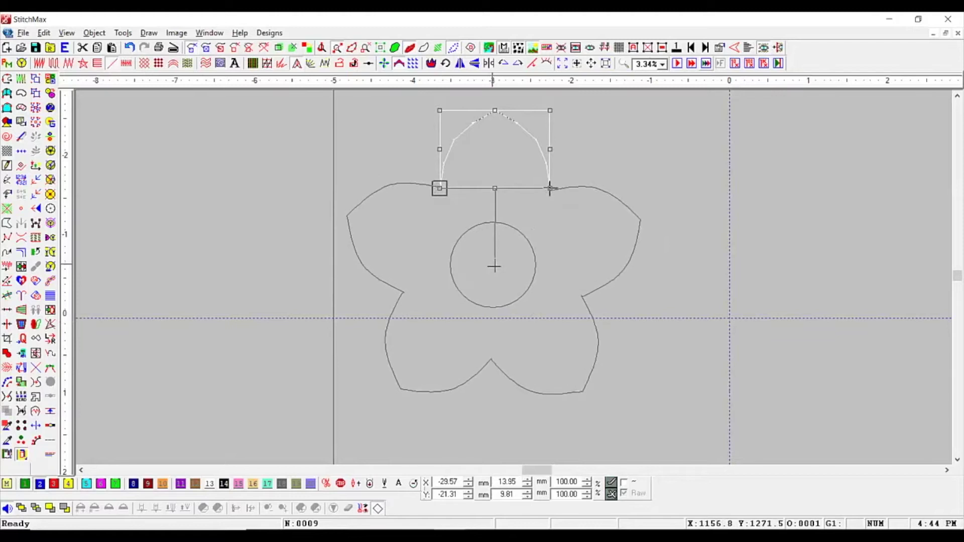
{"action": "key", "text": "Up"}
Increase the array to six petals, adjust its centre so that neighbouring petals meet, and place the flower.
{"action": "key", "text": "plus"}
{"action": "key", "text": "Up"}
{"action": "key", "text": "Up"}
{"action": "key", "text": "Up"}
{"action": "key", "text": "Up"}
{"action": "key", "text": "Up"}
{"action": "key", "text": "Up"}
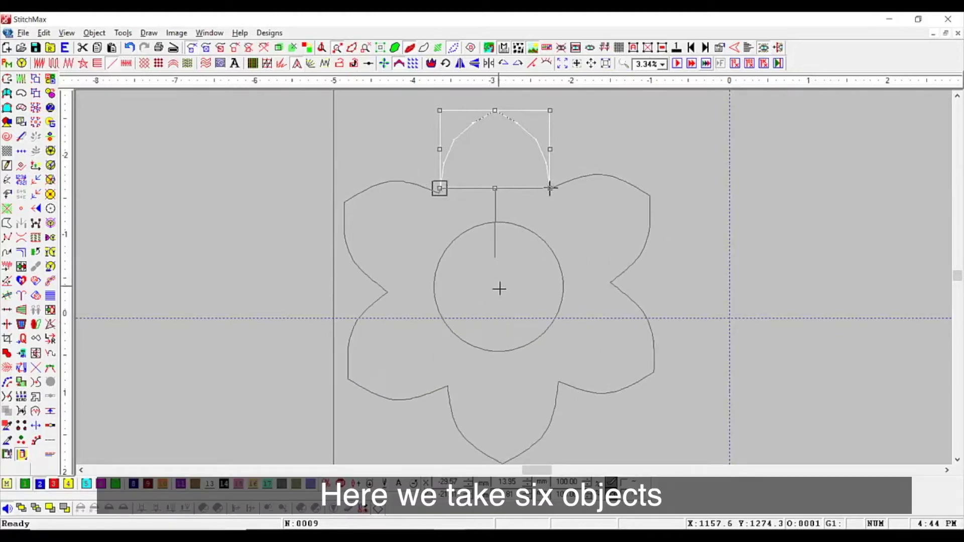
{"action": "key", "text": "Down"}
{"action": "key", "text": "Down"}
{"action": "key", "text": "Down"}
{"action": "key", "text": "Down"}
{"action": "key", "text": "Down"}
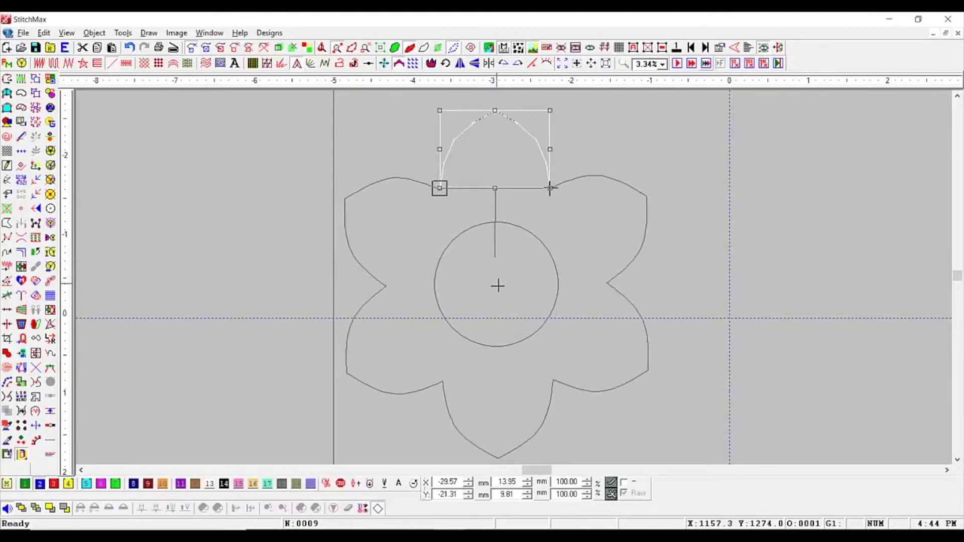
{"action": "left_click", "coordinate": [497, 286]}
Examine the six-petal flower's boundary nodes and its satin stitches up close.
{"action": "left_click_drag", "start_coordinate": [729, 152], "coordinate": [329, 430]}
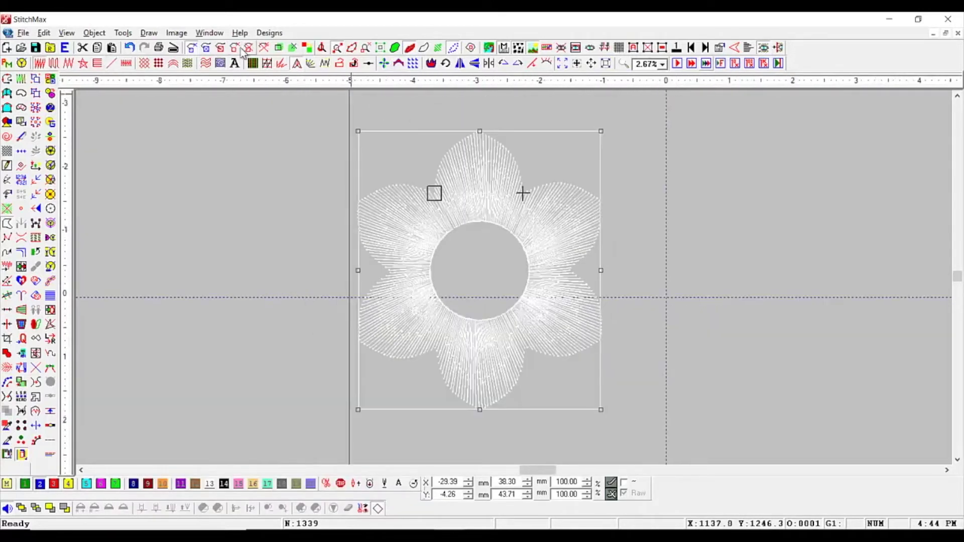
{"action": "key", "text": "n"}
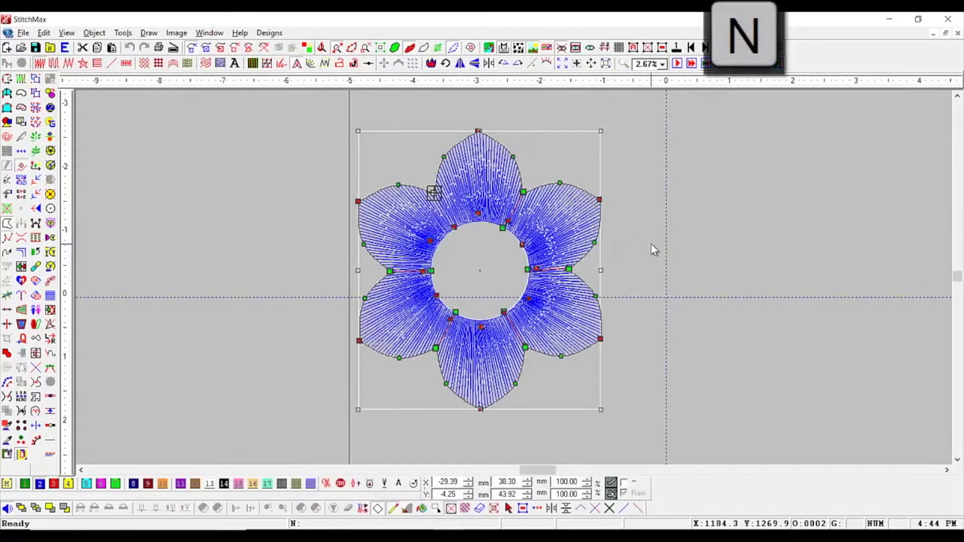
{"action": "key", "text": "n"}
{"action": "left_click_drag", "start_coordinate": [699, 130], "coordinate": [301, 425]}
{"action": "scroll", "coordinate": [478, 284], "scroll_direction": "down", "scroll_amount": 1}
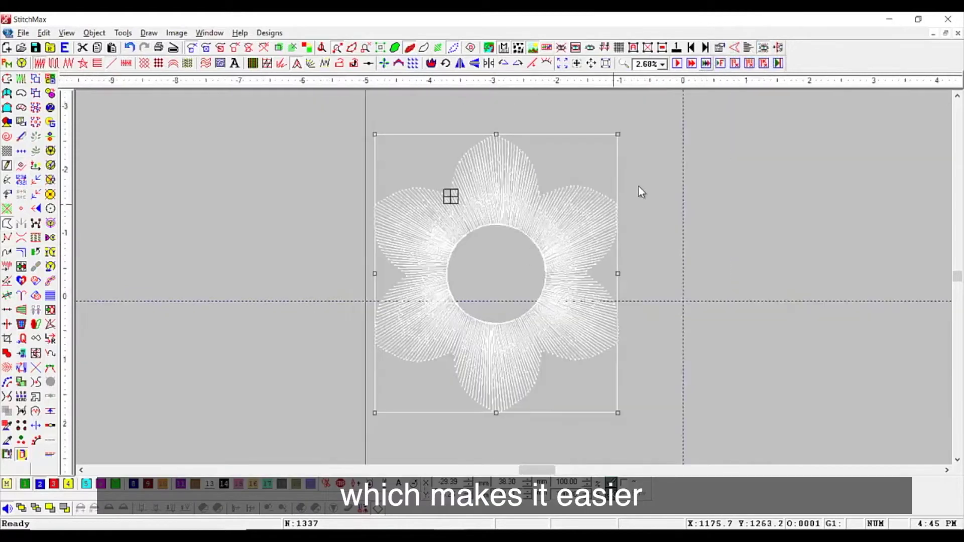
{"action": "left_click_drag", "start_coordinate": [721, 124], "coordinate": [269, 447]}
{"action": "left_click", "coordinate": [280, 303]}
{"action": "left_click", "coordinate": [436, 231]}
{"action": "scroll", "coordinate": [495, 260], "scroll_direction": "down", "scroll_amount": 1}
{"action": "key", "text": "z"}
{"action": "left_click_drag", "start_coordinate": [360, 116], "coordinate": [758, 431]}
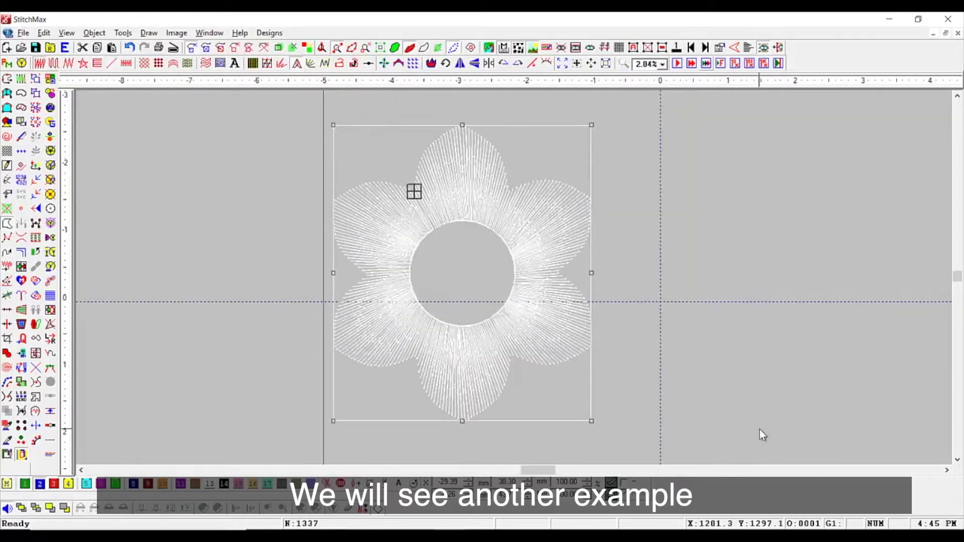
Set the flower's satin fill to 0.6 mm stitch spacing, -35 overlap percentage and 60 % random factor.
{"action": "scroll", "coordinate": [642, 302], "scroll_direction": "up", "scroll_amount": 1}
{"action": "scroll", "coordinate": [644, 287], "scroll_direction": "down", "scroll_amount": 1}
{"action": "key", "text": "z"}
{"action": "left_click_drag", "start_coordinate": [684, 135], "coordinate": [275, 407]}
{"action": "scroll", "coordinate": [394, 301], "scroll_direction": "down", "scroll_amount": 3}
{"action": "key", "text": "z"}
{"action": "left_click_drag", "start_coordinate": [360, 156], "coordinate": [700, 393]}
{"action": "key", "text": "alt+Return"}
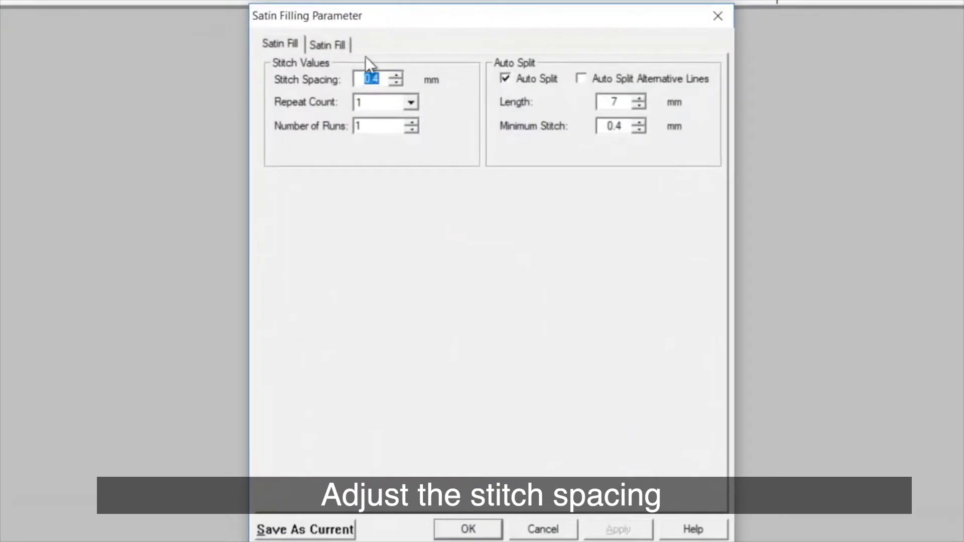
{"action": "type", "text": ".6"}
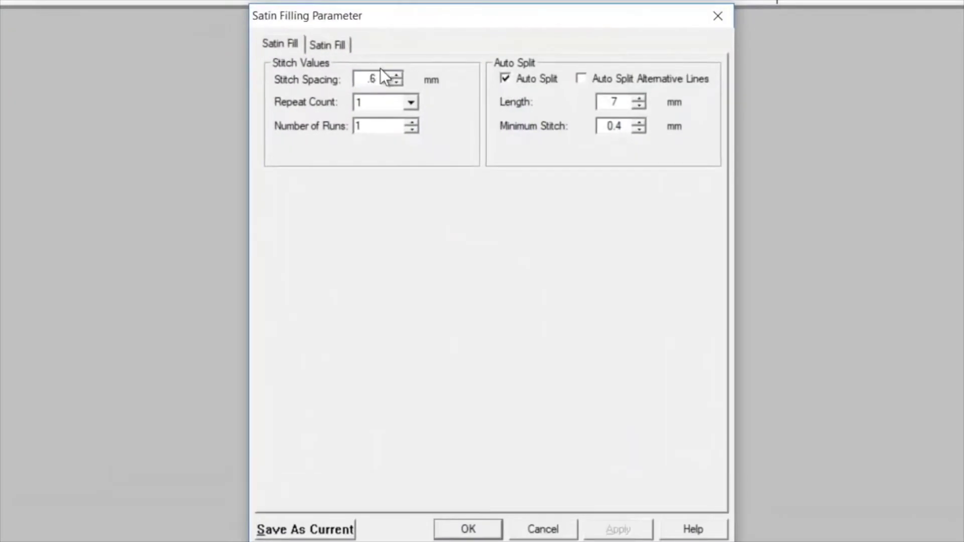
{"action": "left_click", "coordinate": [338, 49]}
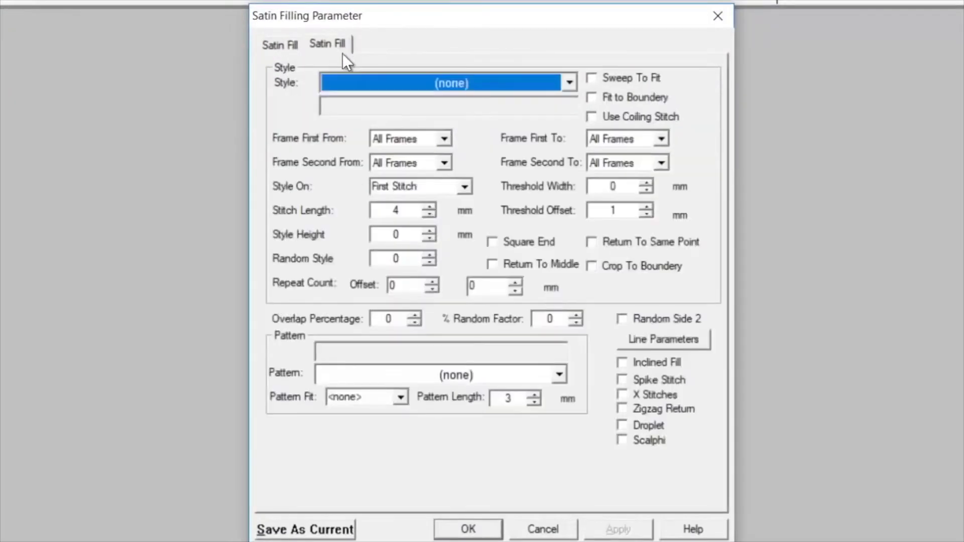
{"action": "left_click", "coordinate": [403, 319]}
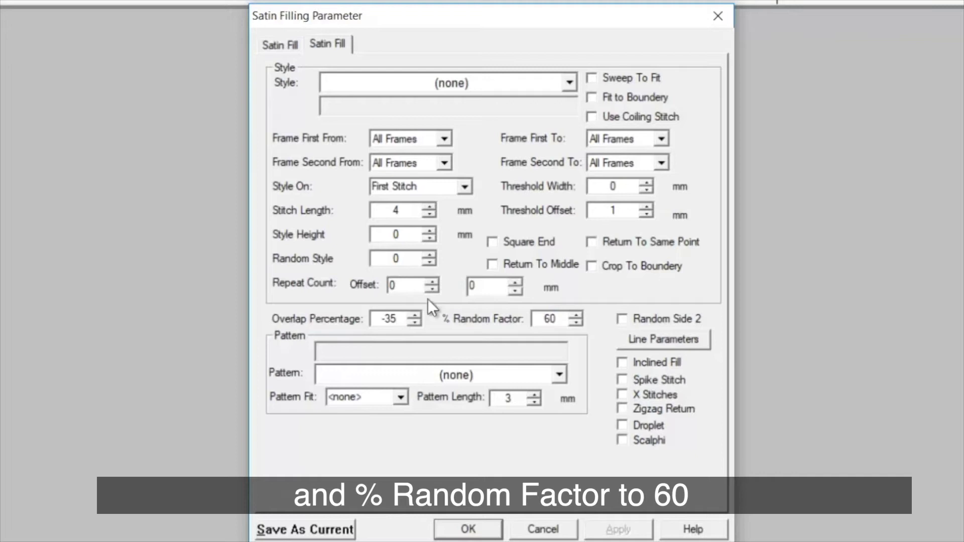
{"action": "left_click", "coordinate": [470, 530]}
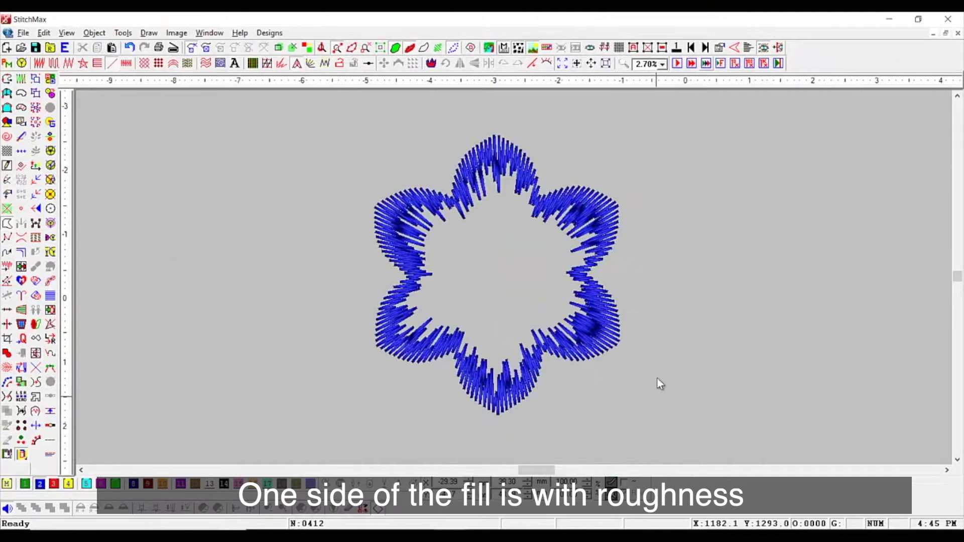
Duplicate the blue flower in place and recolour the copy with red colour 3.
{"action": "left_click", "coordinate": [614, 344]}
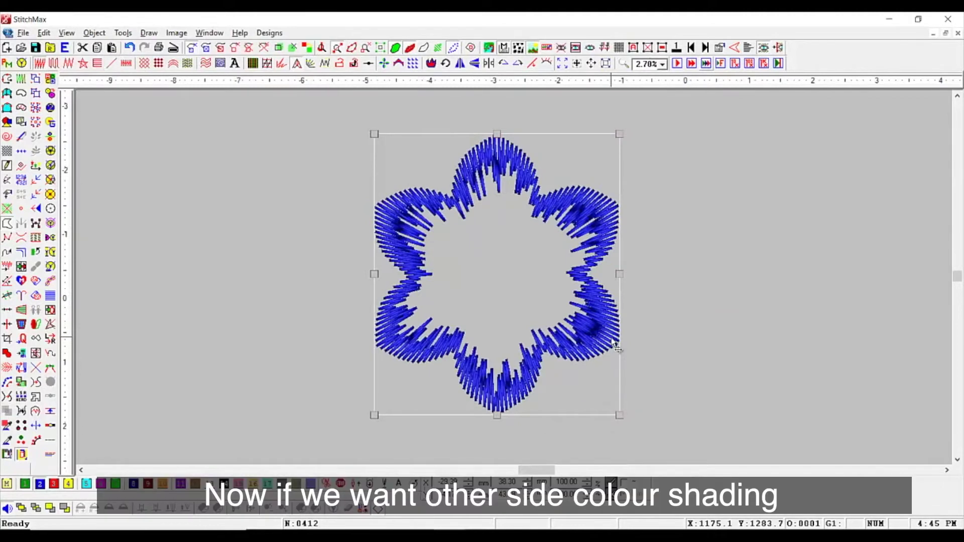
{"action": "key", "text": "ctrl+c"}
{"action": "key", "text": "ctrl+v"}
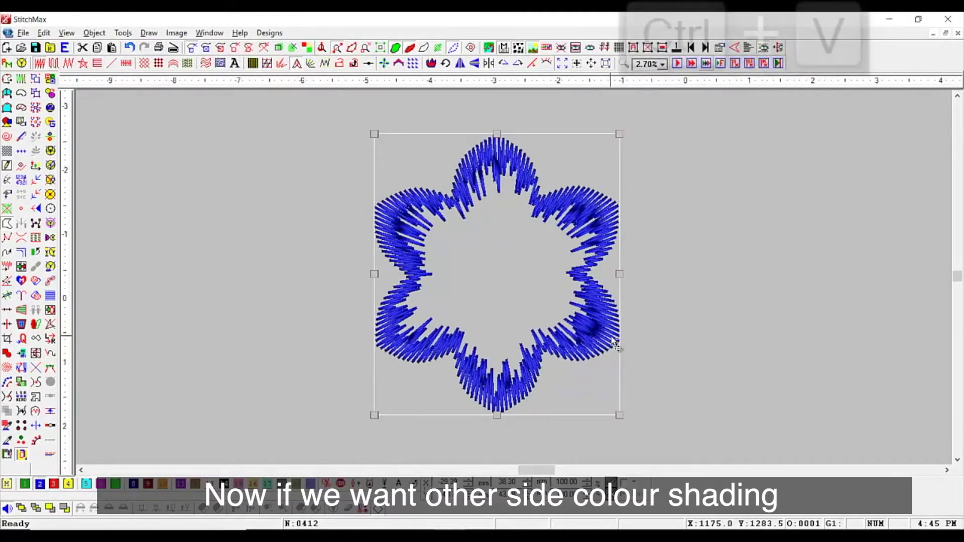
{"action": "left_click", "coordinate": [53, 484]}
Enable Random Side 2 in the red copy's satin fill parameters.
{"action": "key", "text": "f"}
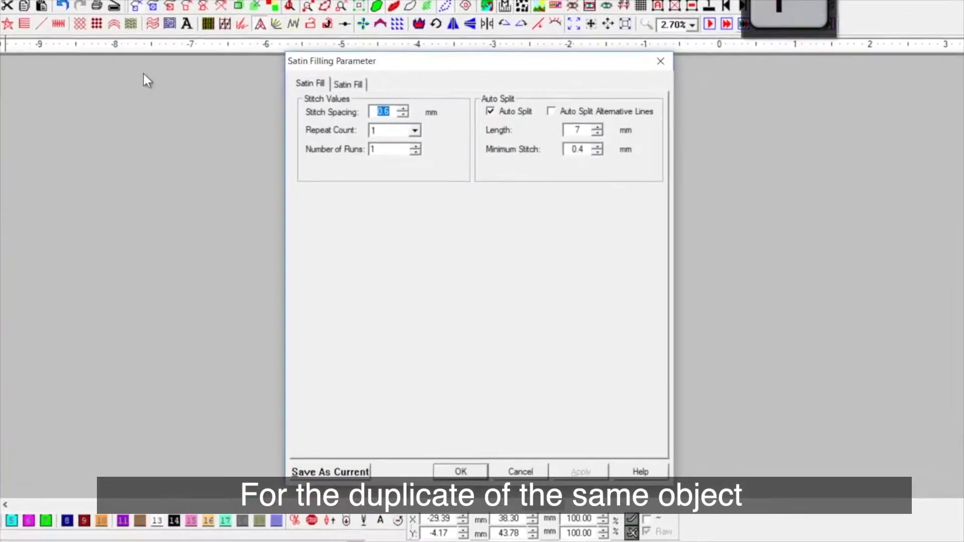
{"action": "left_click", "coordinate": [349, 85]}
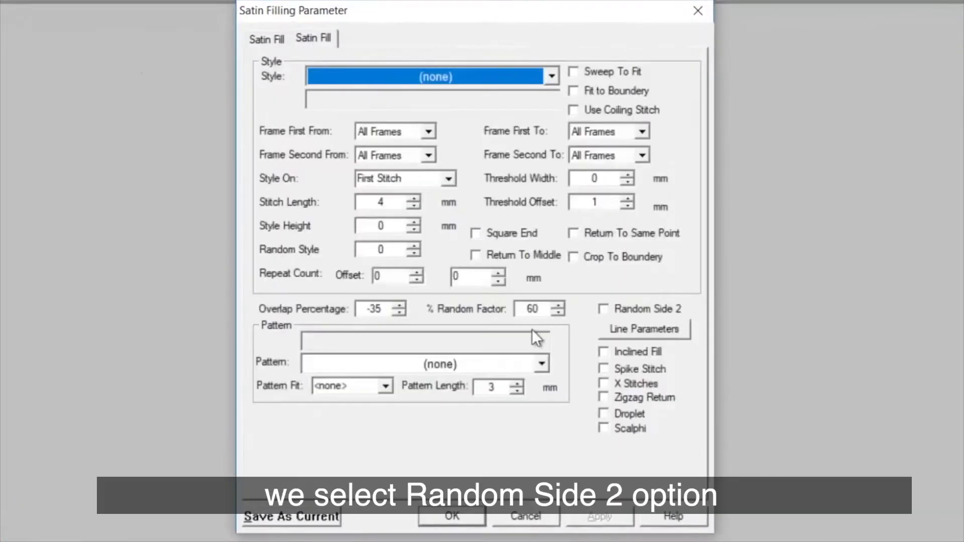
{"action": "left_click", "coordinate": [612, 310]}
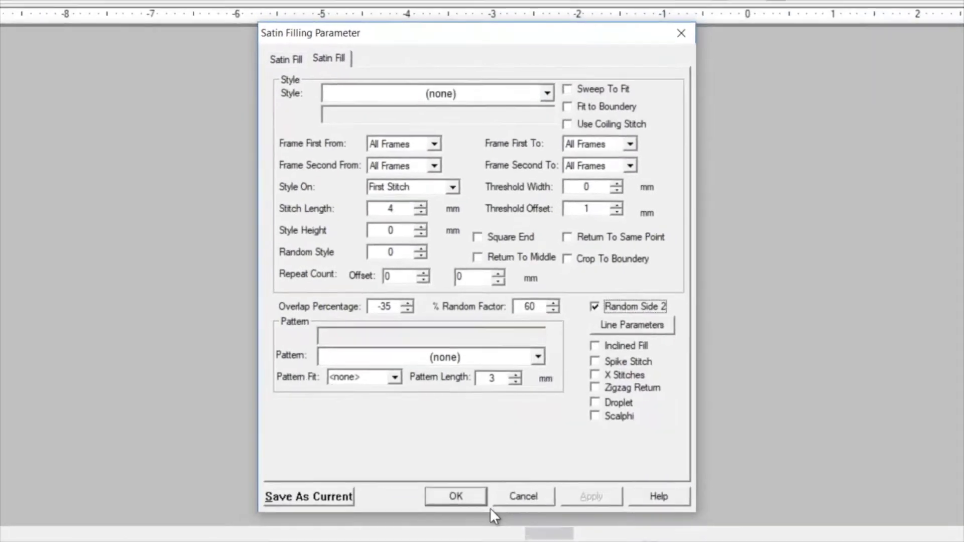
{"action": "left_click", "coordinate": [456, 497]}
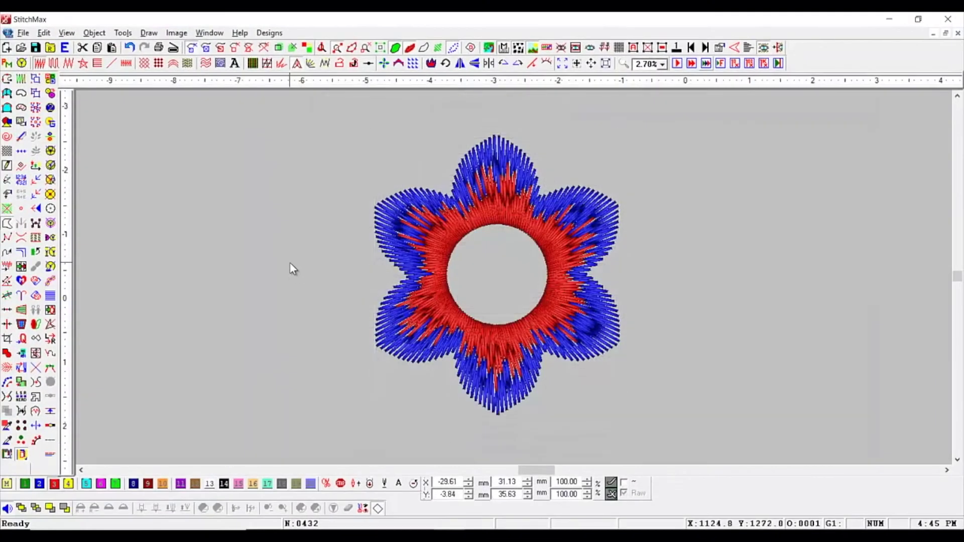
Examine the red and blue colour blend on the flower's petals up close and as a whole.
{"action": "left_click_drag", "start_coordinate": [319, 145], "coordinate": [707, 339]}
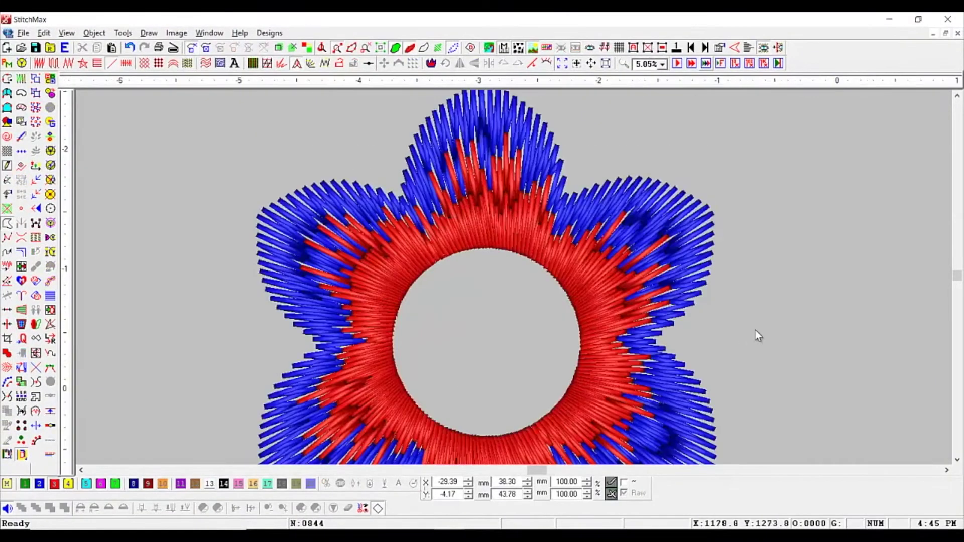
{"action": "left_click", "coordinate": [569, 261]}
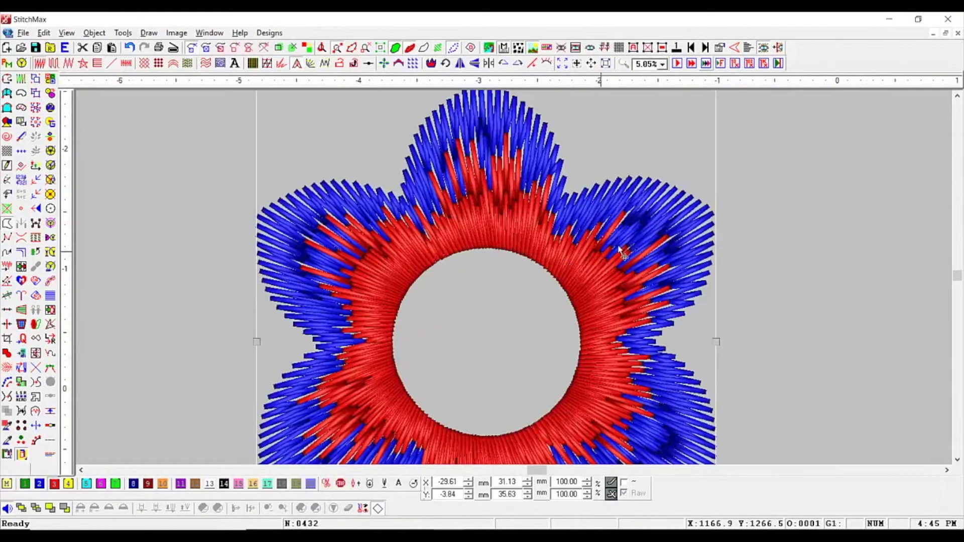
{"action": "left_click", "coordinate": [691, 216]}
{"action": "scroll", "coordinate": [686, 295], "scroll_direction": "down", "scroll_amount": 2}
{"action": "key", "text": "z"}
{"action": "left_click_drag", "start_coordinate": [737, 201], "coordinate": [318, 443]}
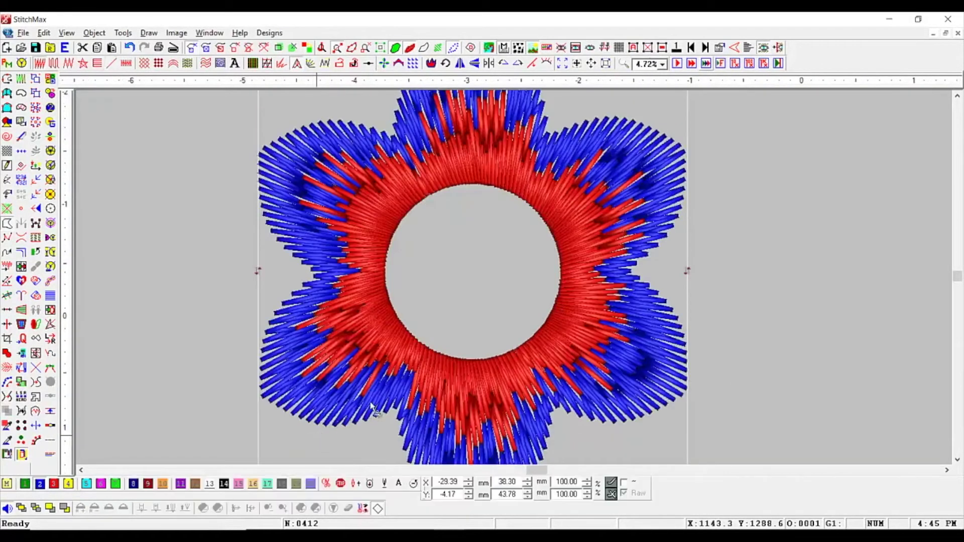
{"action": "scroll", "coordinate": [743, 251], "scroll_direction": "down", "scroll_amount": 2}
{"action": "left_click_drag", "start_coordinate": [725, 181], "coordinate": [360, 415]}
{"action": "scroll", "coordinate": [355, 343], "scroll_direction": "down", "scroll_amount": 2}
{"action": "scroll", "coordinate": [356, 344], "scroll_direction": "down", "scroll_amount": 3}
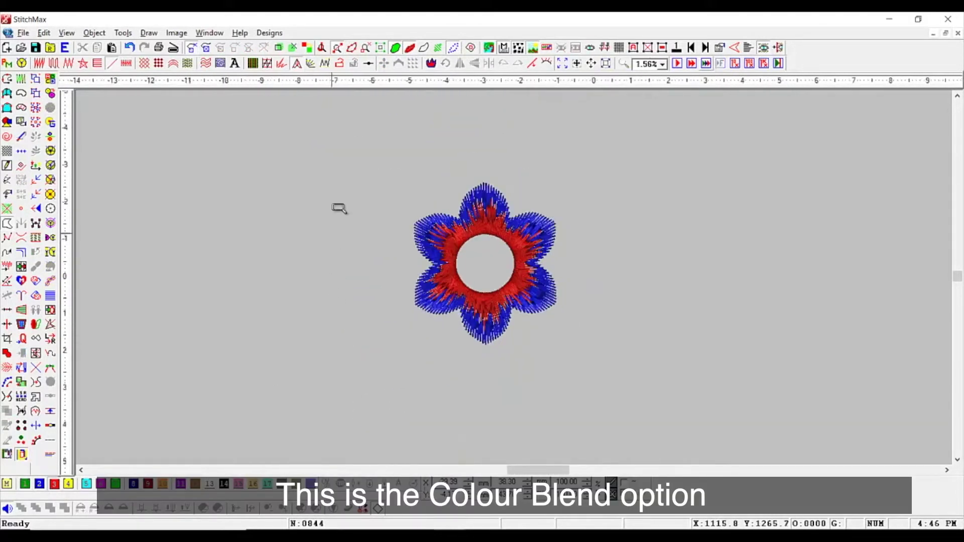
Draw a red satin-filled, lens-shaped object beside the flower, about 7.5 mm wide and 15.6 mm tall.
{"action": "left_click_drag", "start_coordinate": [344, 168], "coordinate": [659, 386]}
{"action": "left_click_drag", "start_coordinate": [304, 129], "coordinate": [870, 446]}
{"action": "left_click", "coordinate": [8, 93]}
{"action": "left_click", "coordinate": [142, 259]}
{"action": "left_click", "coordinate": [164, 258]}
{"action": "scroll", "coordinate": [151, 201], "scroll_direction": "left", "scroll_amount": 2}
{"action": "left_click", "coordinate": [169, 191]}
{"action": "left_click", "coordinate": [235, 191]}
{"action": "scroll", "coordinate": [201, 150], "scroll_direction": "up", "scroll_amount": 4}
{"action": "left_click", "coordinate": [189, 224]}
{"action": "left_click", "coordinate": [211, 223]}
{"action": "right_click", "coordinate": [213, 224]}
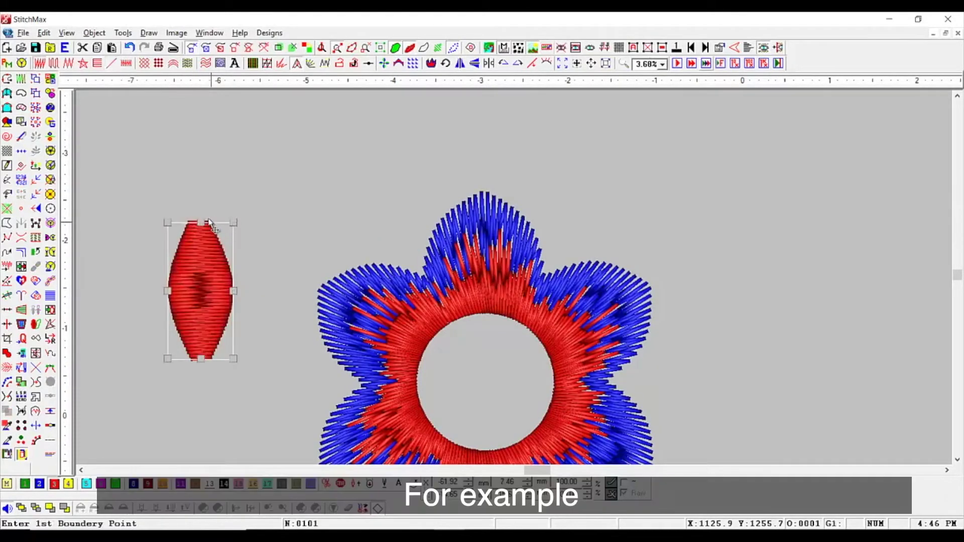
Set the red lens shape's satin fill to -30 overlap percentage and 60 % random factor.
{"action": "scroll", "coordinate": [184, 188], "scroll_direction": "down", "scroll_amount": 1}
{"action": "left_click_drag", "start_coordinate": [187, 174], "coordinate": [483, 395]}
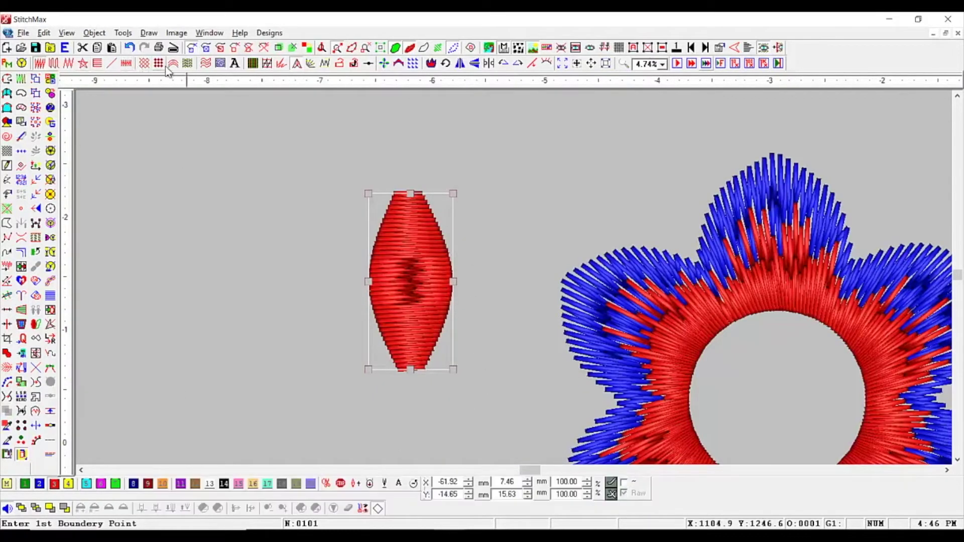
{"action": "left_click", "coordinate": [40, 63]}
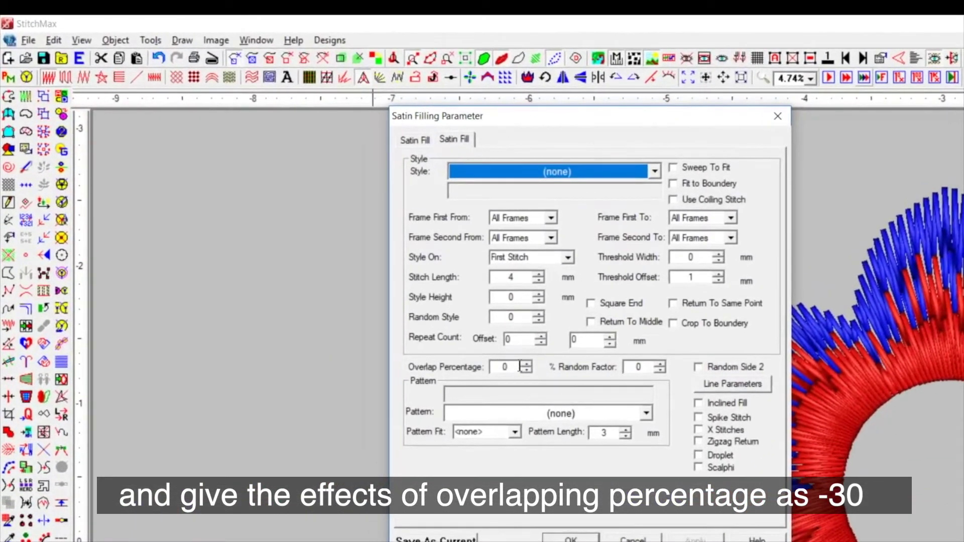
{"action": "double_click", "coordinate": [520, 366]}
{"action": "type", "text": "-30"}
{"action": "key", "text": "Tab"}
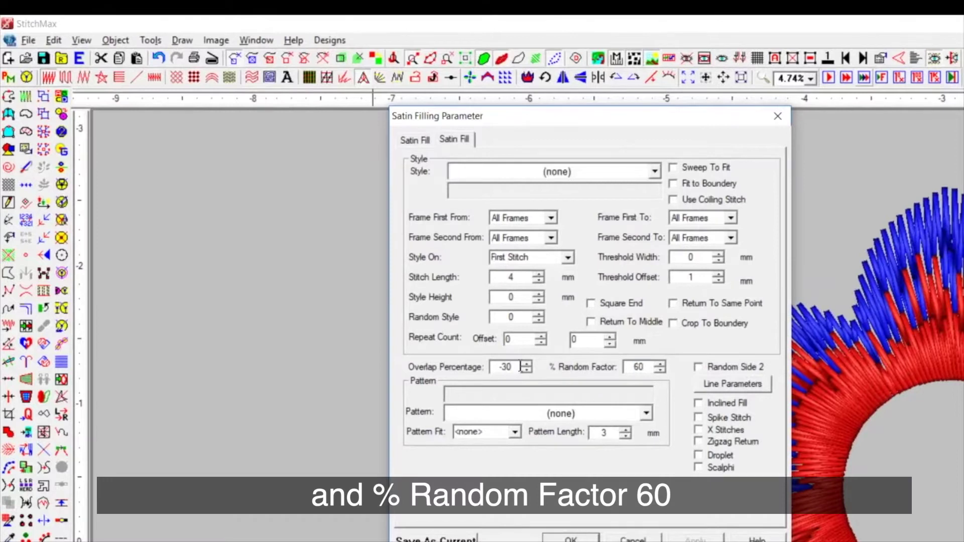
{"action": "left_click", "coordinate": [571, 538]}
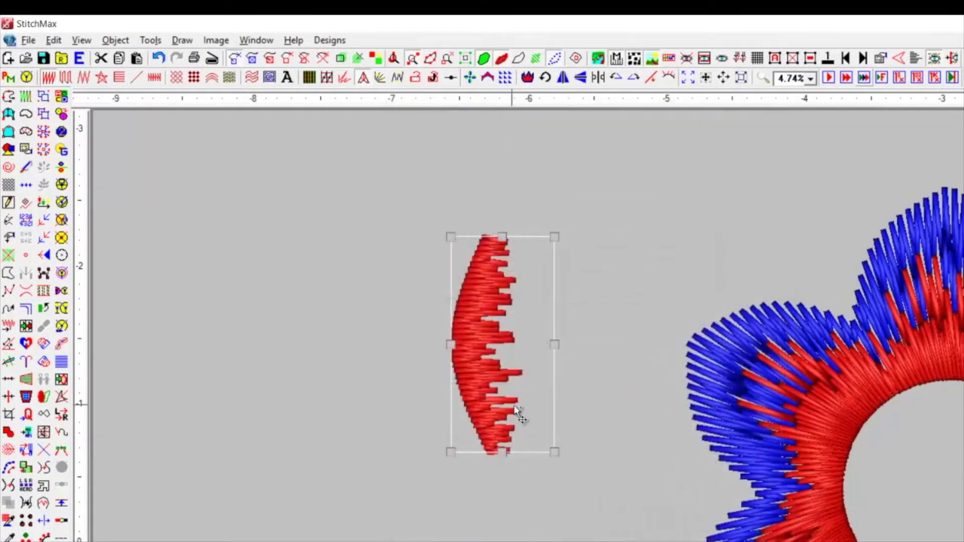
Duplicate the red lens shape in place as a blue copy with Random Side 2 enabled in its satin fill.
{"action": "key", "text": "ctrl+c"}
{"action": "key", "text": "ctrl+v"}
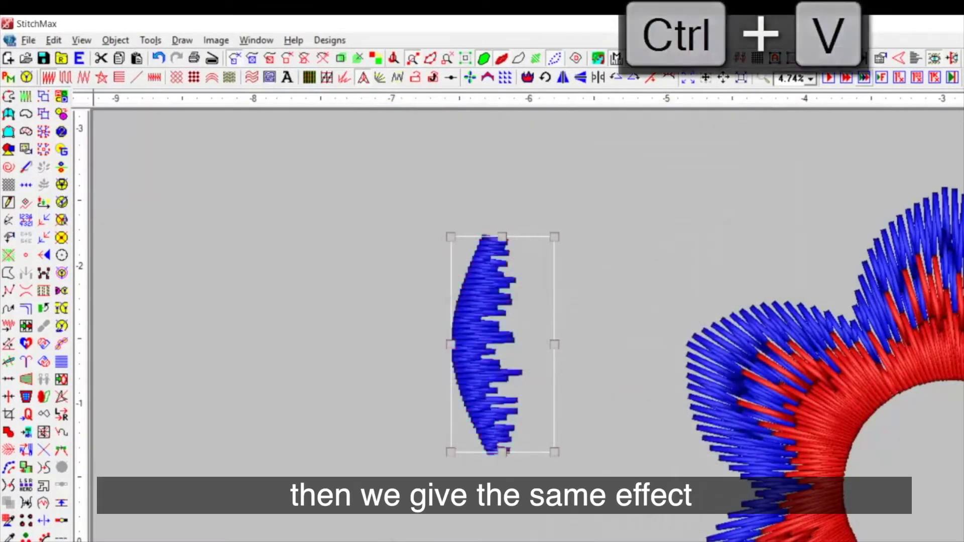
{"action": "key", "text": "f"}
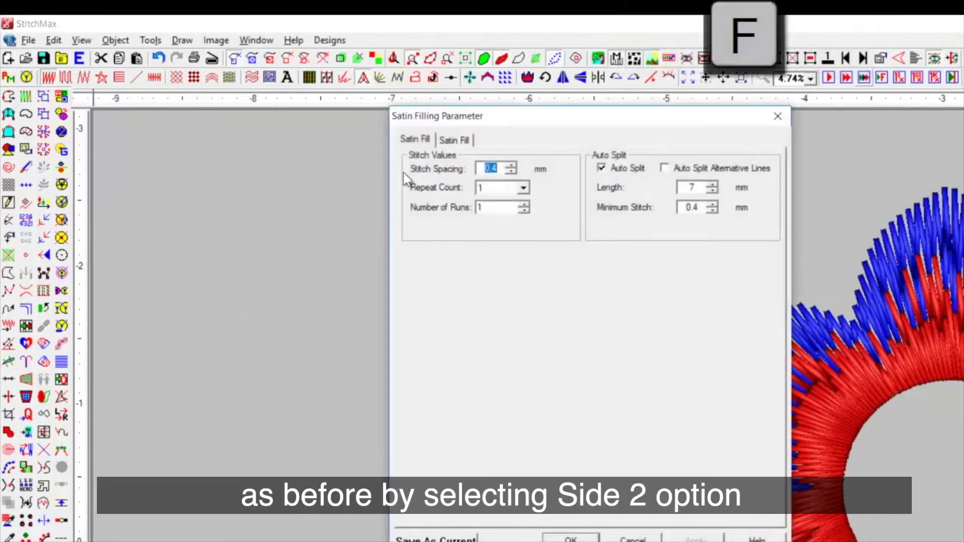
{"action": "left_click", "coordinate": [453, 143]}
{"action": "left_click", "coordinate": [704, 367]}
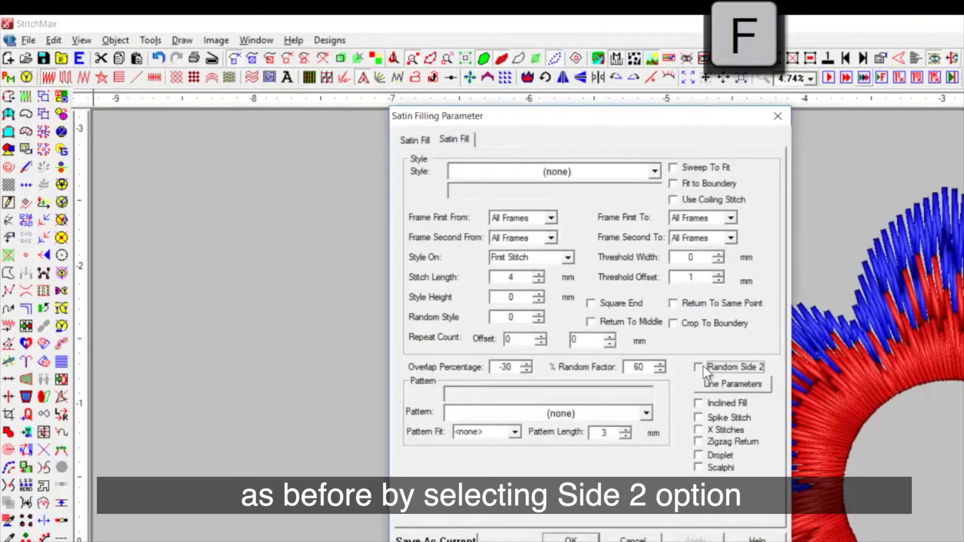
{"action": "left_click", "coordinate": [594, 539]}
{"action": "left_click", "coordinate": [324, 338]}
Delete the flower and the blended lens shape to clear the design.
{"action": "scroll", "coordinate": [376, 248], "scroll_direction": "down", "scroll_amount": 3}
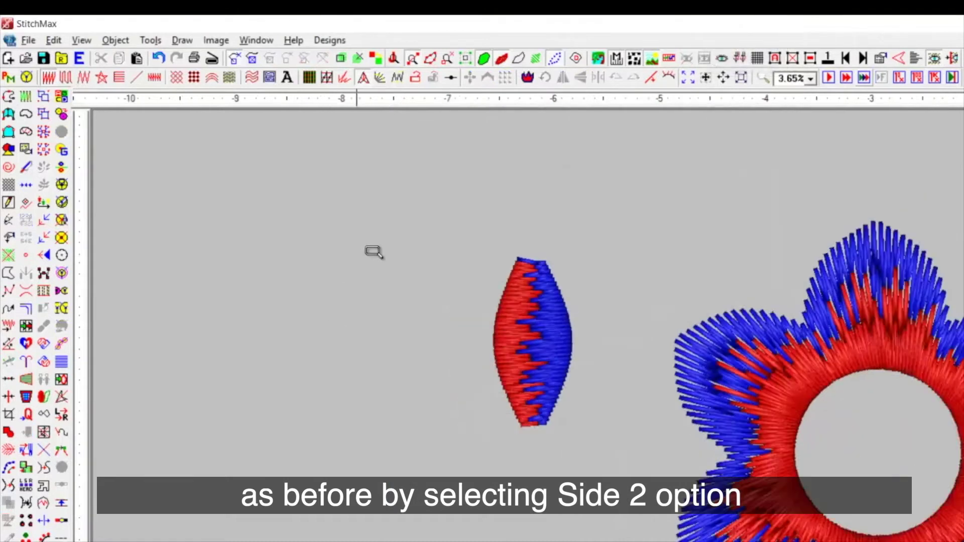
{"action": "left_click_drag", "start_coordinate": [460, 244], "coordinate": [961, 522]}
{"action": "left_click_drag", "start_coordinate": [288, 145], "coordinate": [961, 540]}
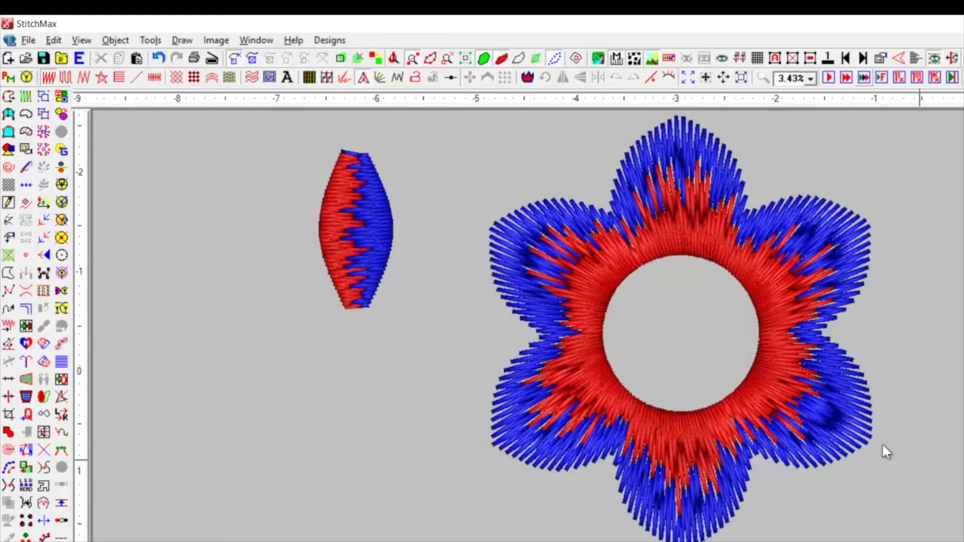
{"action": "scroll", "coordinate": [366, 220], "scroll_direction": "down", "scroll_amount": 1}
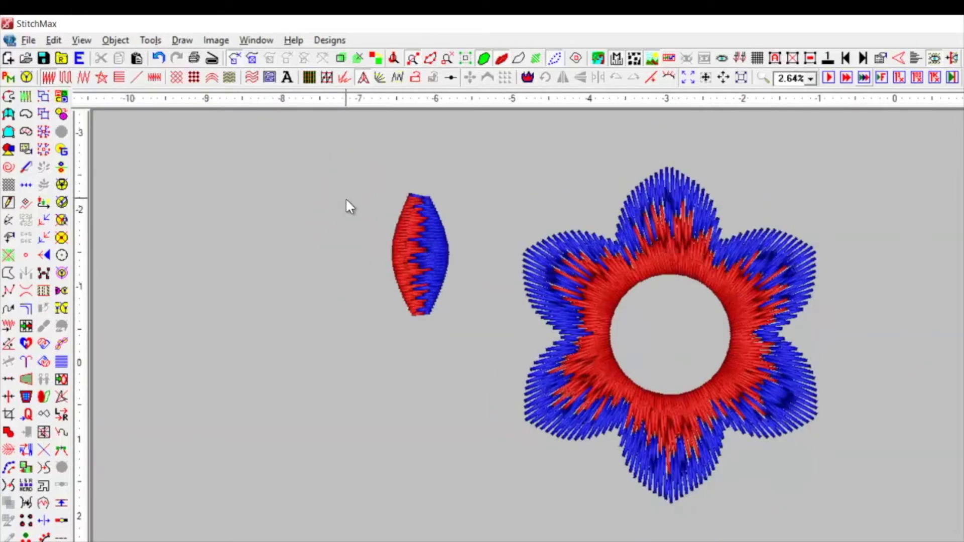
{"action": "key", "text": "ctrl+a"}
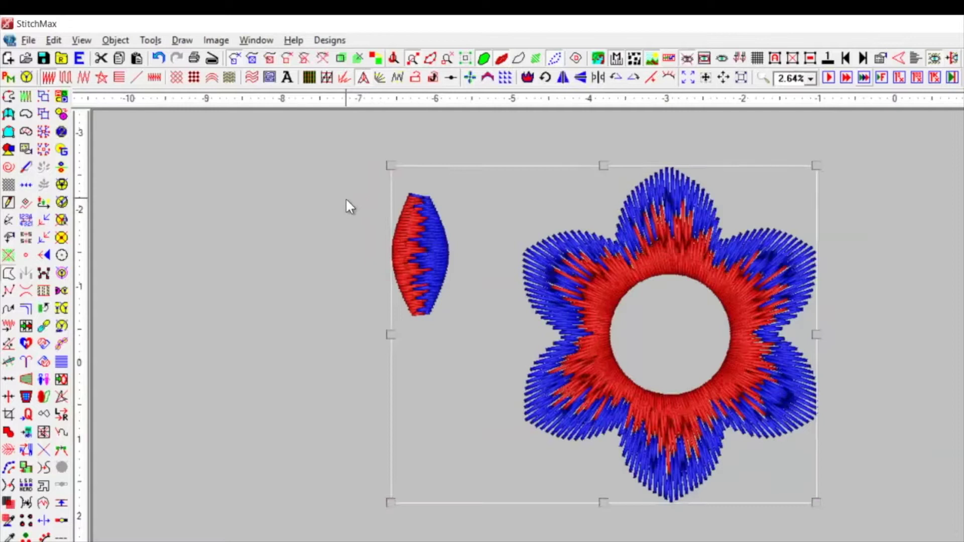
{"action": "key", "text": "Delete"}
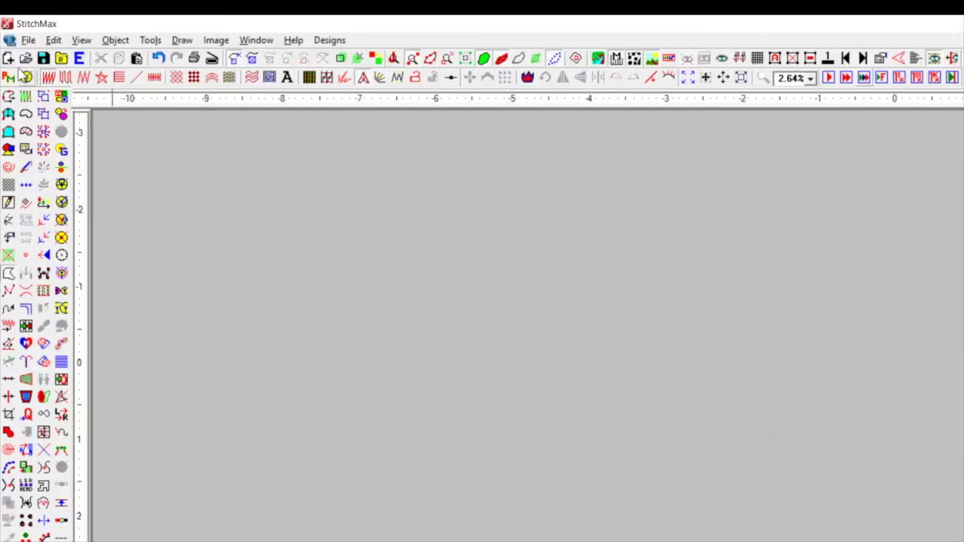
Draw a blue filled leaf about 25 mm wide and 13 mm tall, and tilt its stitch angle to run diagonally across it.
{"action": "left_click", "coordinate": [9, 97]}
{"action": "scroll", "coordinate": [529, 386], "scroll_direction": "up", "scroll_amount": 1}
{"action": "left_click", "coordinate": [530, 384]}
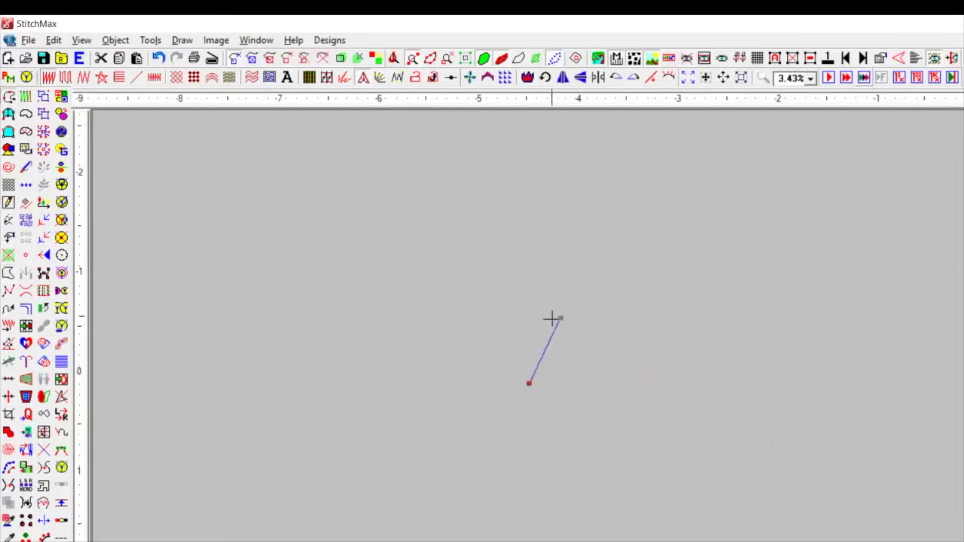
{"action": "left_click", "coordinate": [562, 323]}
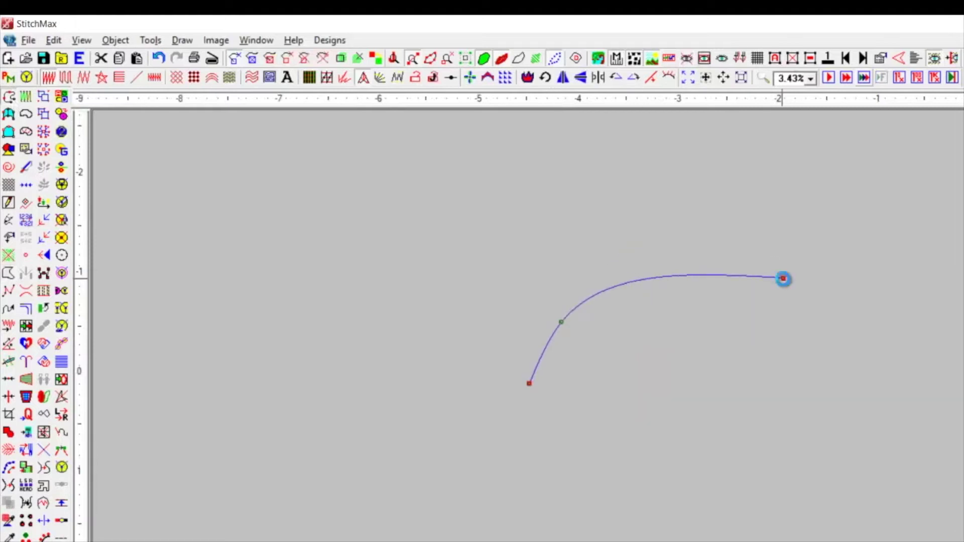
{"action": "key", "text": "shift+m"}
{"action": "key", "text": "Return"}
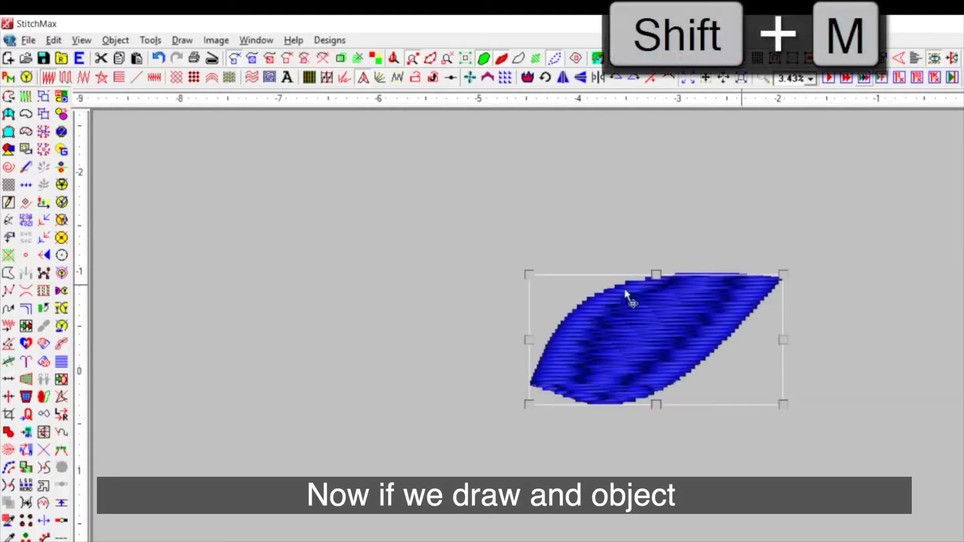
{"action": "left_click", "coordinate": [9, 344]}
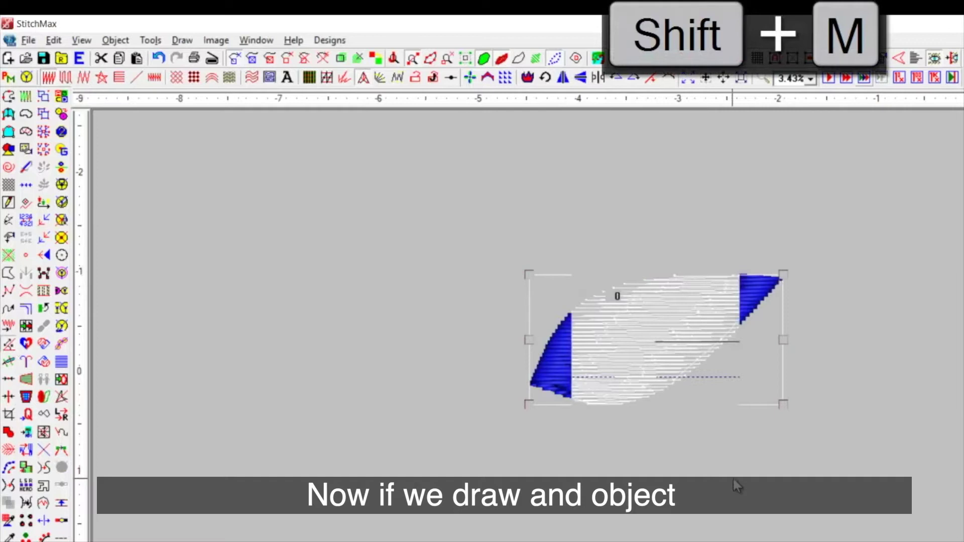
{"action": "left_click", "coordinate": [757, 499]}
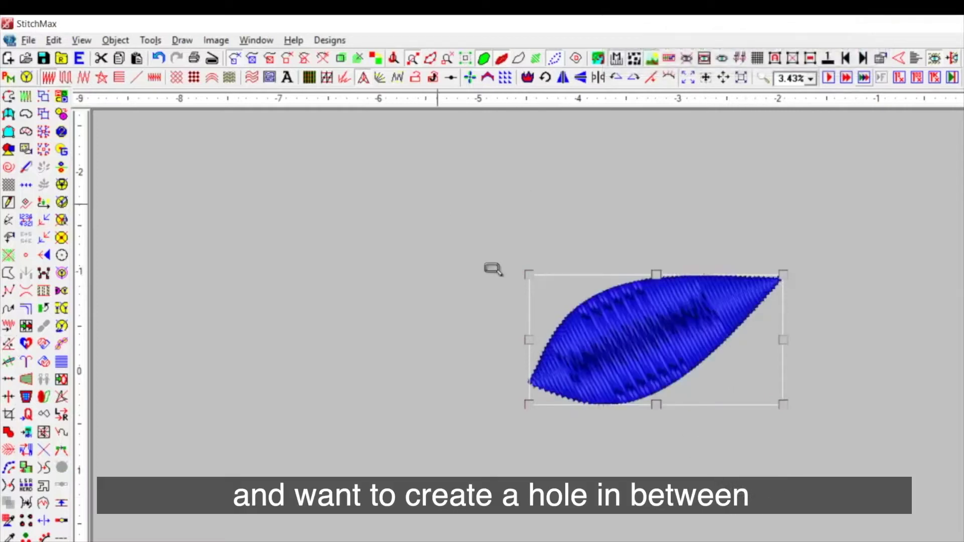
Draw a round hole outline about 5 mm across inside the wider upper-right part of the leaf.
{"action": "left_click_drag", "start_coordinate": [438, 205], "coordinate": [959, 455]}
{"action": "left_click", "coordinate": [707, 358]}
{"action": "key", "text": "o"}
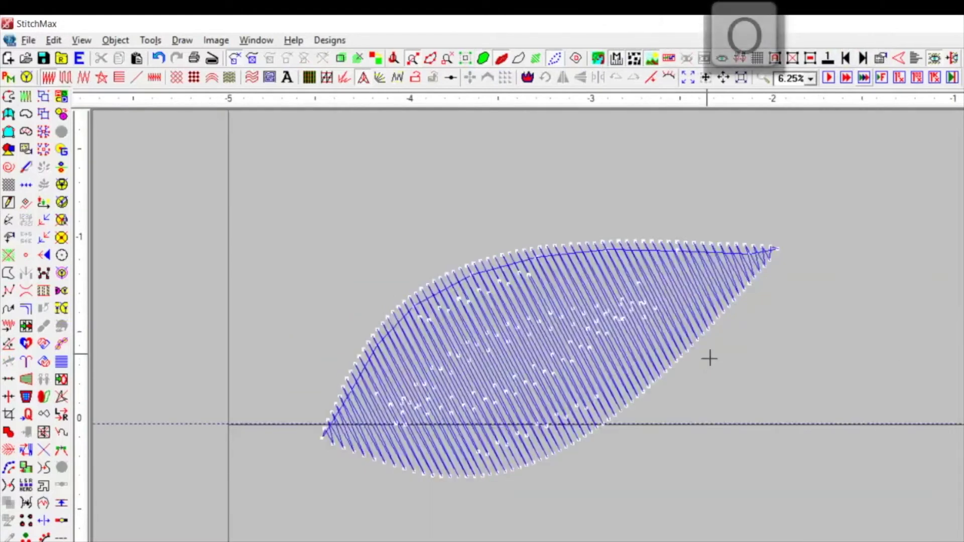
{"action": "left_click", "coordinate": [596, 323]}
{"action": "left_click_drag", "start_coordinate": [596, 324], "coordinate": [634, 331]}
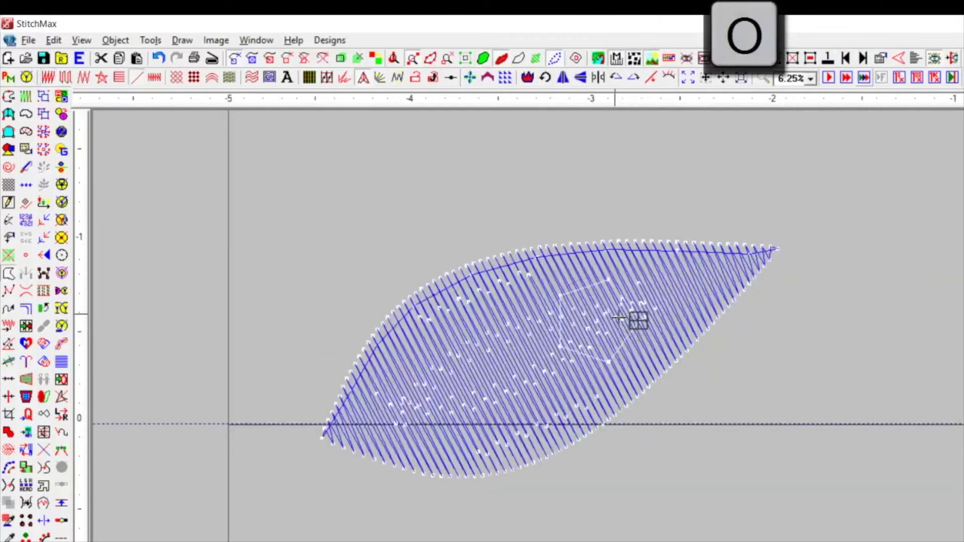
Draw a small mirrored leaf-shaped hole outline about 5 mm wide near the leaf's lower-left end.
{"action": "scroll", "coordinate": [638, 321], "scroll_direction": "down", "scroll_amount": 1}
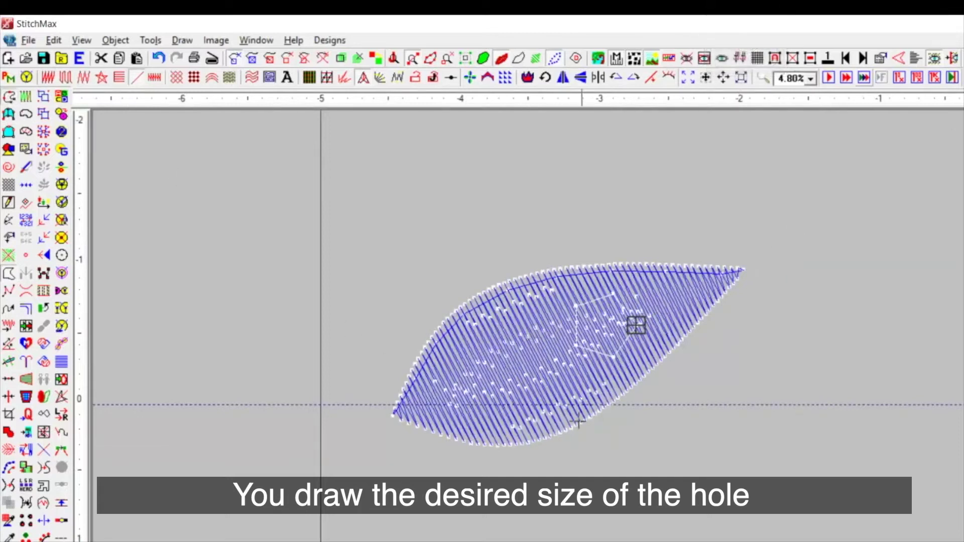
{"action": "left_click", "coordinate": [458, 401]}
{"action": "left_click", "coordinate": [470, 368]}
{"action": "left_click", "coordinate": [523, 347]}
{"action": "key", "text": "shift+m"}
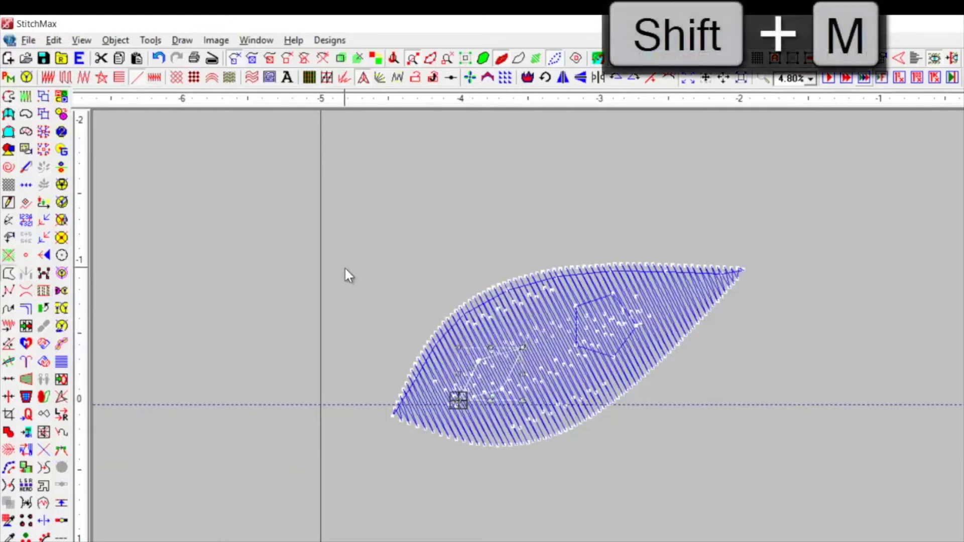
Apply the Hollow effect to the leaf together with both inner outlines.
{"action": "left_click_drag", "start_coordinate": [304, 227], "coordinate": [859, 521]}
{"action": "left_click", "coordinate": [785, 256]}
{"action": "scroll", "coordinate": [467, 239], "scroll_direction": "down", "scroll_amount": 2}
{"action": "left_click_drag", "start_coordinate": [379, 196], "coordinate": [771, 434]}
{"action": "key", "text": "ctrl+w"}
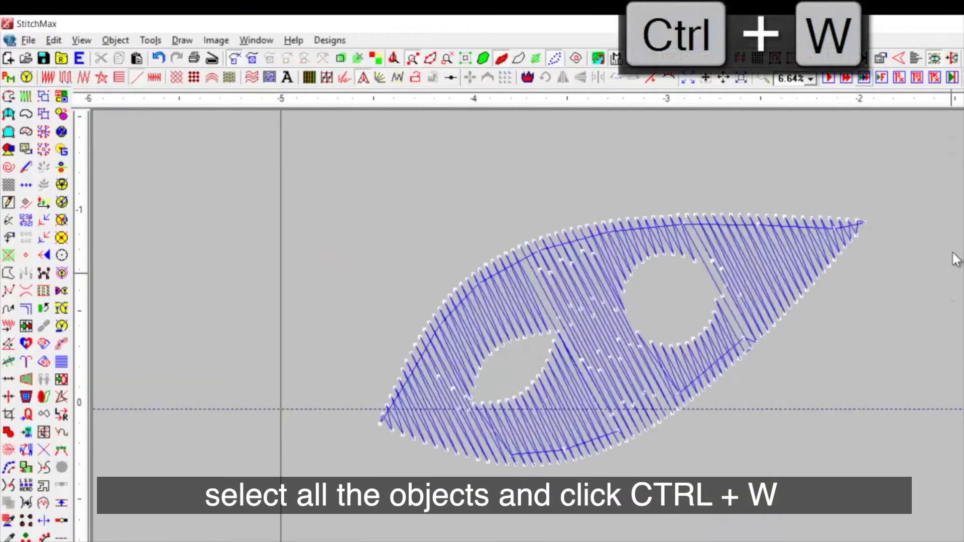
{"action": "left_click_drag", "start_coordinate": [505, 418], "coordinate": [421, 470]}
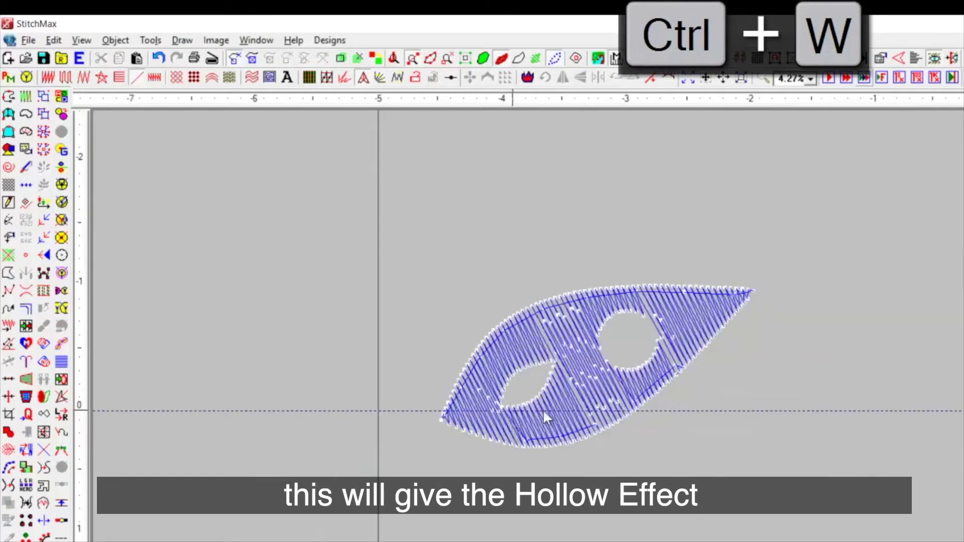
Set the hollow leaf's stitch spacing to 1 mm.
{"action": "left_click", "coordinate": [649, 360]}
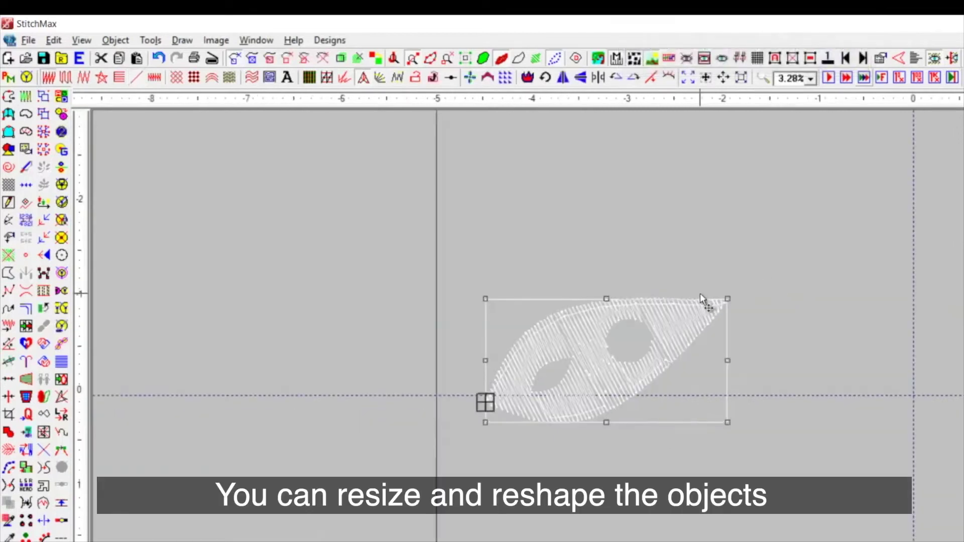
{"action": "type", "text": "f1"}
{"action": "key", "text": "Return"}
Rotate the hollow leaf upright and enlarge it proportionally to about 50 mm tall.
{"action": "left_click", "coordinate": [711, 309]}
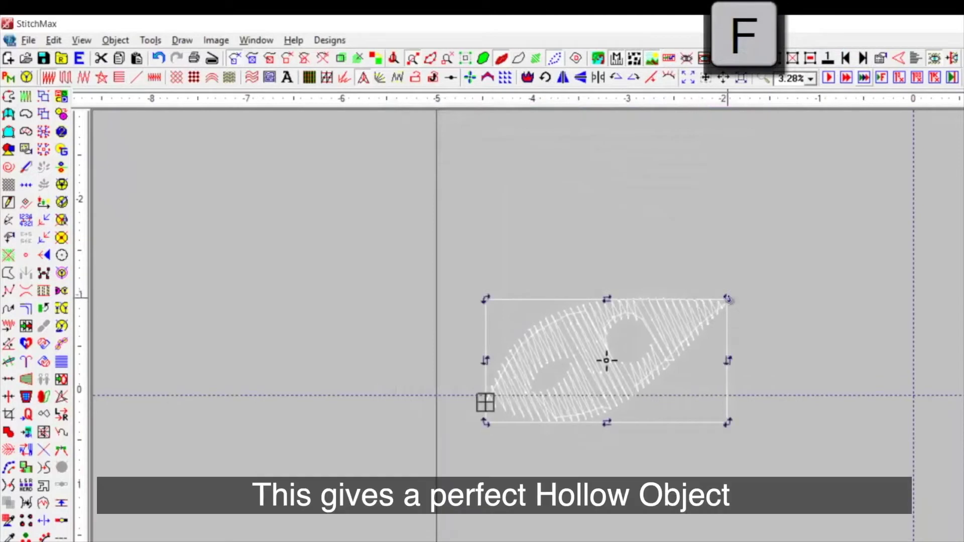
{"action": "left_click_drag", "start_coordinate": [716, 309], "coordinate": [656, 301]}
{"action": "scroll", "coordinate": [657, 303], "scroll_direction": "down", "scroll_amount": 1}
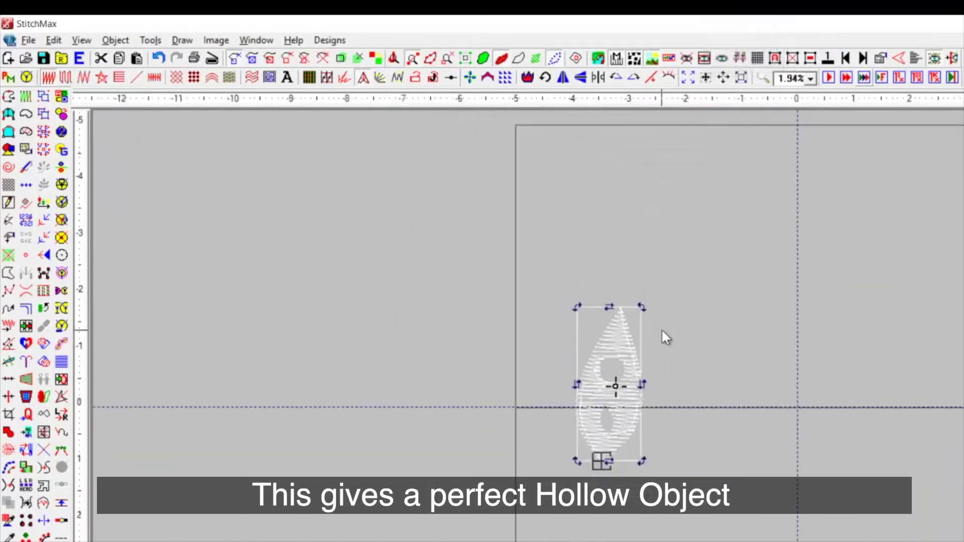
{"action": "left_click", "coordinate": [629, 318]}
{"action": "left_click_drag", "start_coordinate": [643, 308], "coordinate": [842, 181]}
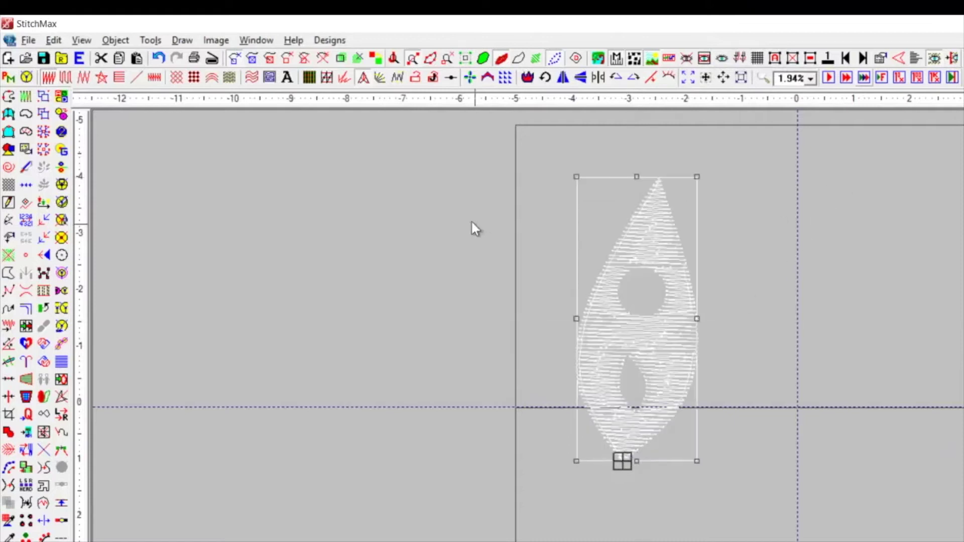
Reshape the leaf's lower hole by moving its two side nodes outward to widen it.
{"action": "left_click_drag", "start_coordinate": [414, 182], "coordinate": [963, 541]}
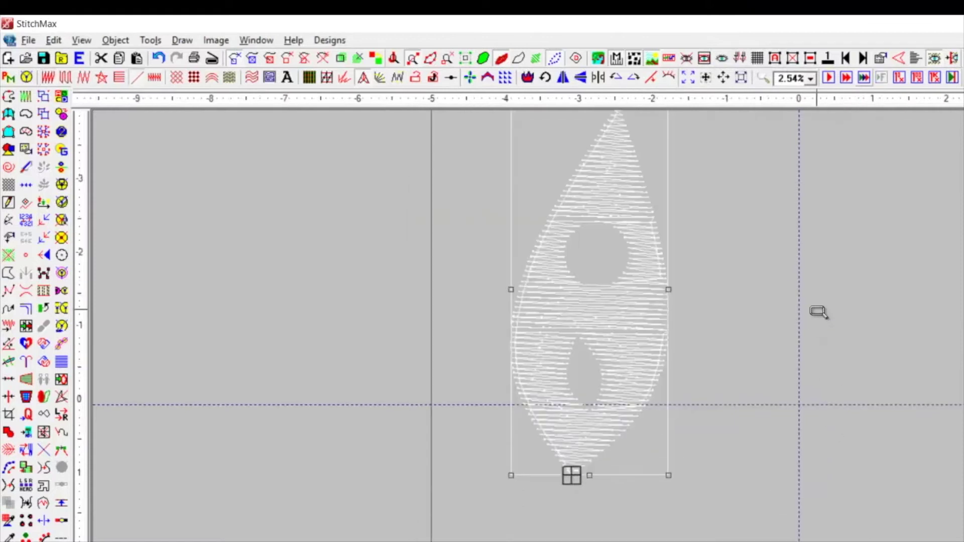
{"action": "key", "text": "n"}
{"action": "left_click_drag", "start_coordinate": [829, 274], "coordinate": [436, 517]}
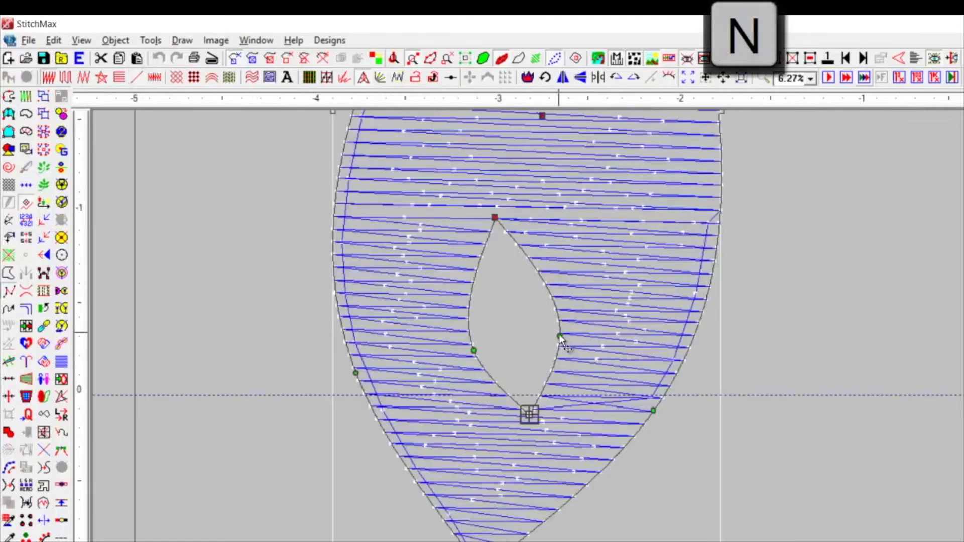
{"action": "left_click_drag", "start_coordinate": [560, 337], "coordinate": [589, 325]}
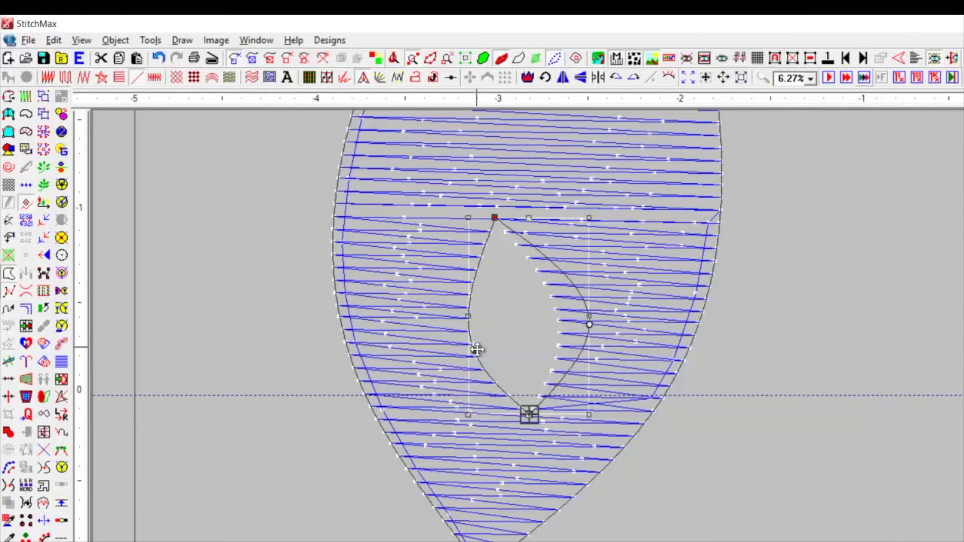
{"action": "left_click_drag", "start_coordinate": [454, 354], "coordinate": [441, 355]}
{"action": "scroll", "coordinate": [525, 351], "scroll_direction": "down", "scroll_amount": 3}
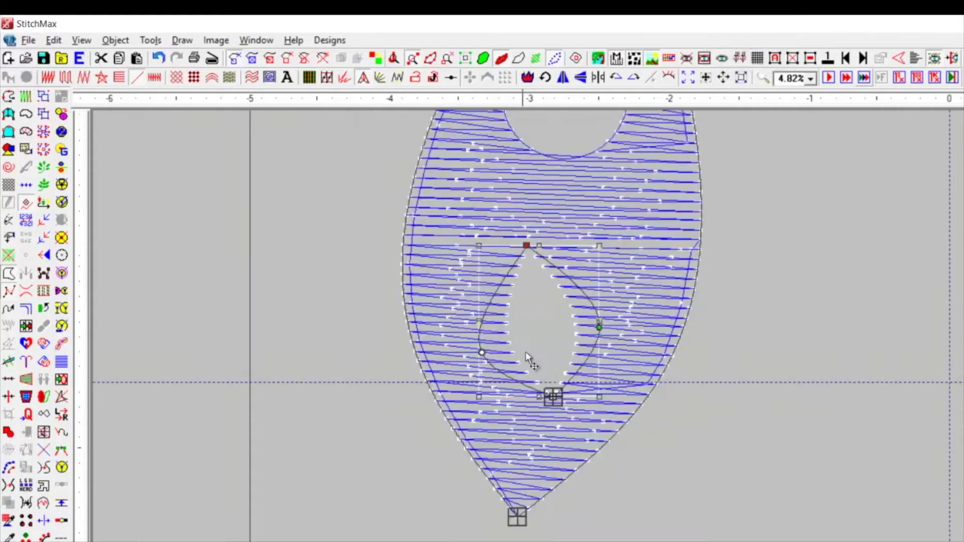
{"action": "key", "text": "n"}
{"action": "scroll", "coordinate": [747, 295], "scroll_direction": "down", "scroll_amount": 3}
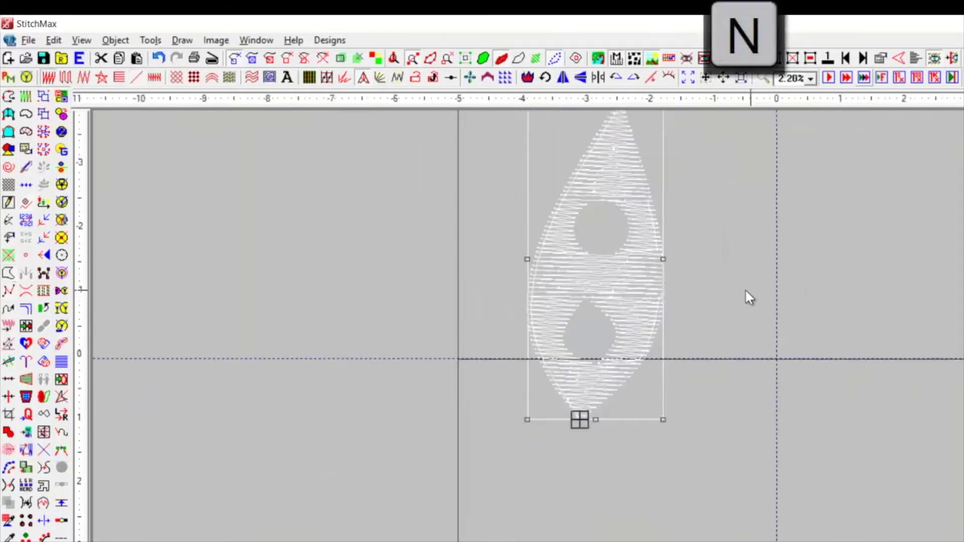
Move the hollow leaf aside, past the hoop centre line, to clear space in the hoop.
{"action": "scroll", "coordinate": [489, 451], "scroll_direction": "up", "scroll_amount": 2}
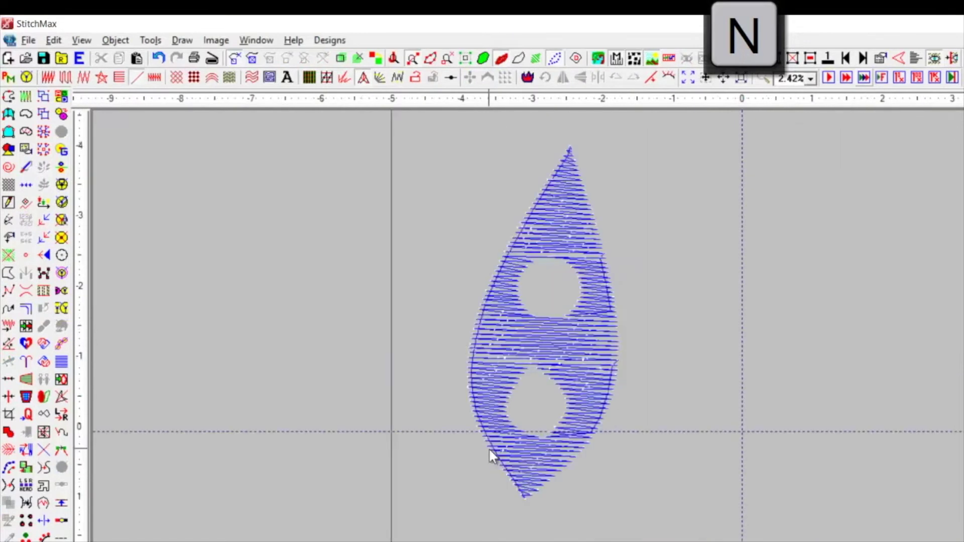
{"action": "scroll", "coordinate": [490, 451], "scroll_direction": "down", "scroll_amount": 1}
{"action": "left_click", "coordinate": [557, 358]}
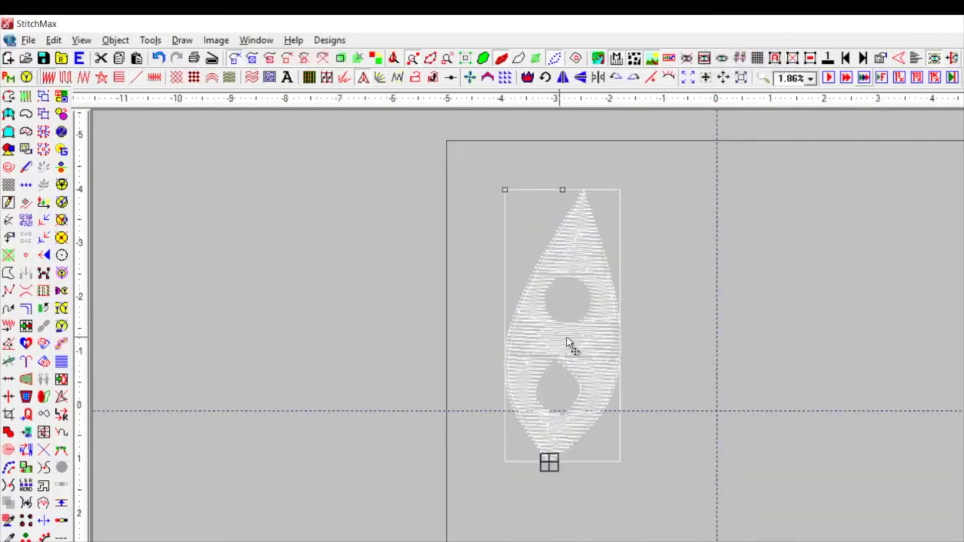
{"action": "left_click_drag", "start_coordinate": [578, 336], "coordinate": [933, 328]}
{"action": "left_click", "coordinate": [598, 330]}
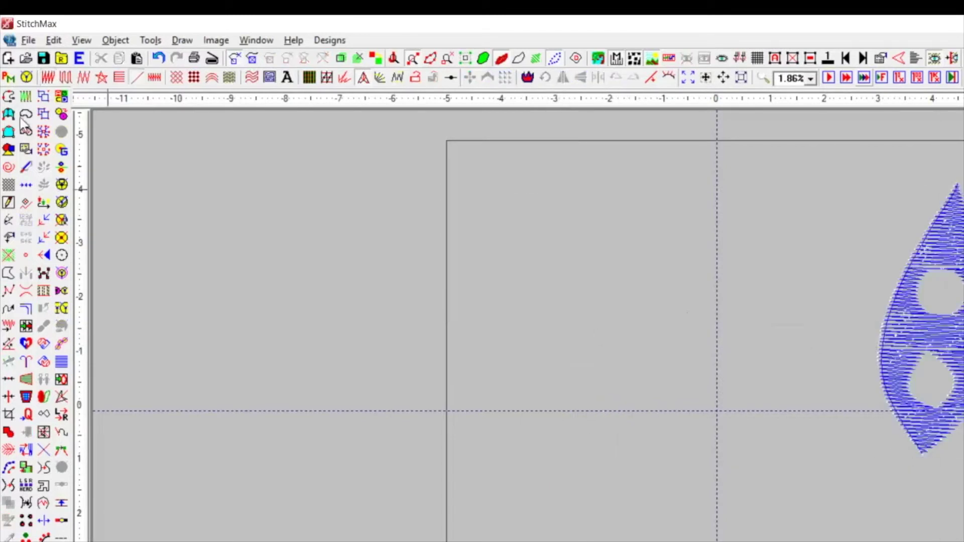
Draw a three-point curved half-leaf outline in the cleared area and mirror it into a full leaf.
{"action": "left_click", "coordinate": [25, 97]}
{"action": "left_click", "coordinate": [505, 349]}
{"action": "left_click", "coordinate": [508, 287]}
{"action": "left_click", "coordinate": [658, 206]}
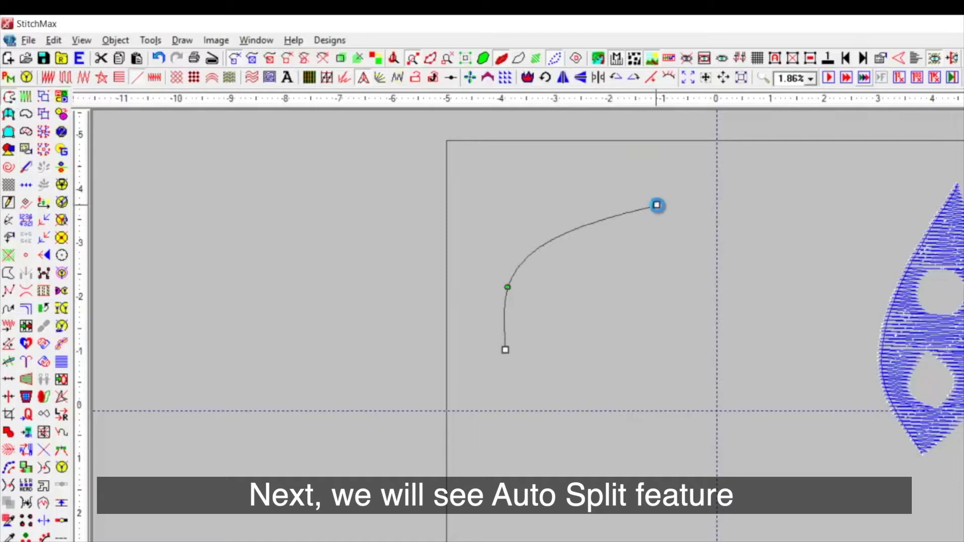
{"action": "key", "text": "shift+m"}
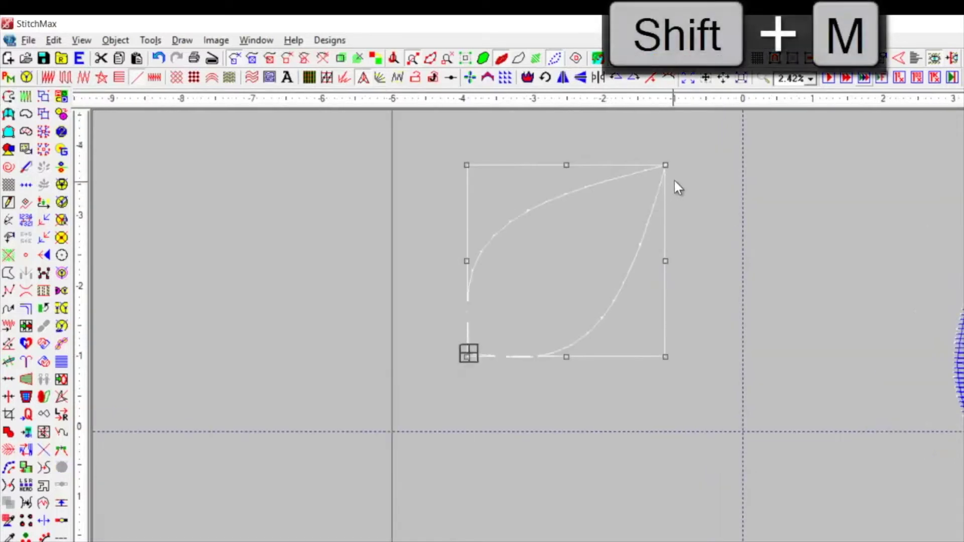
Shrink the new leaf outline proportionally to about 21 mm wide and give it a satin fill.
{"action": "left_click_drag", "start_coordinate": [666, 165], "coordinate": [627, 276]}
{"action": "left_click_drag", "start_coordinate": [423, 244], "coordinate": [734, 478]}
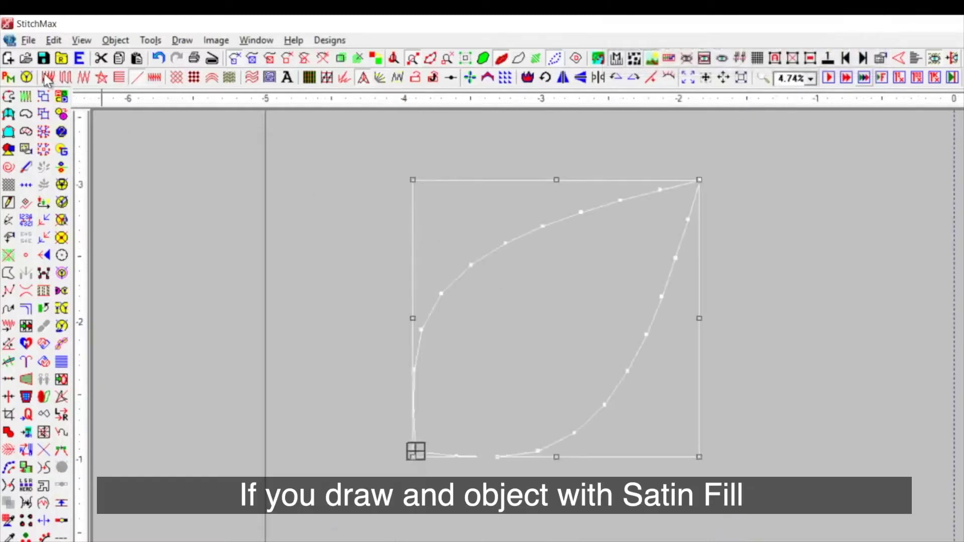
{"action": "left_click", "coordinate": [48, 78]}
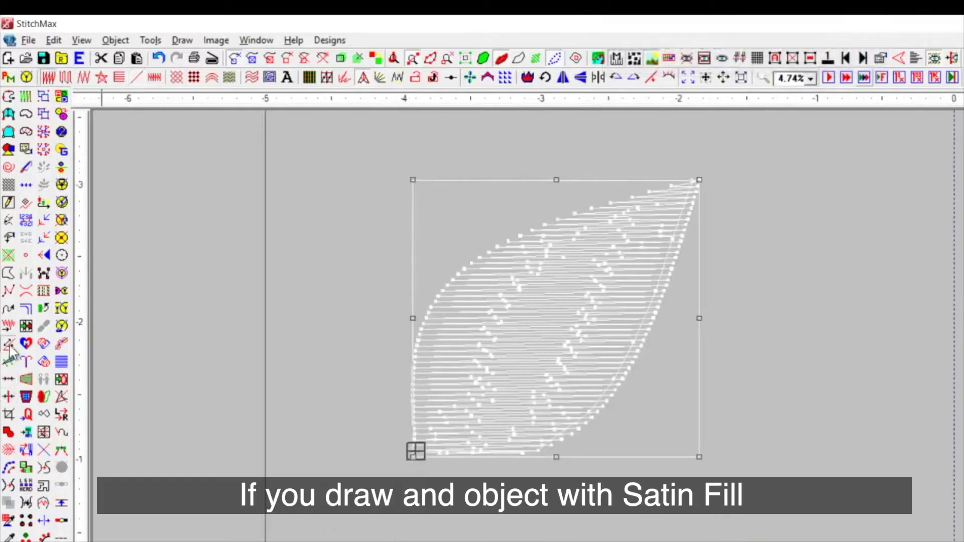
Slant the leaf's satin stitches diagonally so they run across its base-to-tip axis.
{"action": "left_click", "coordinate": [779, 498]}
{"action": "scroll", "coordinate": [633, 339], "scroll_direction": "down", "scroll_amount": 2}
{"action": "key", "text": "z"}
{"action": "left_click_drag", "start_coordinate": [456, 218], "coordinate": [885, 486]}
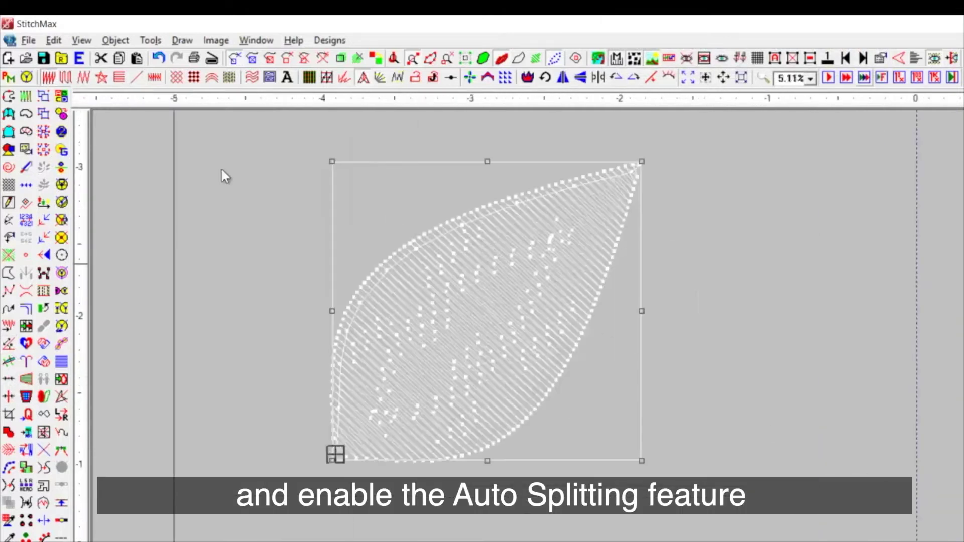
Enable Auto Split in the leaf's filling attributes.
{"action": "left_click", "coordinate": [5, 80]}
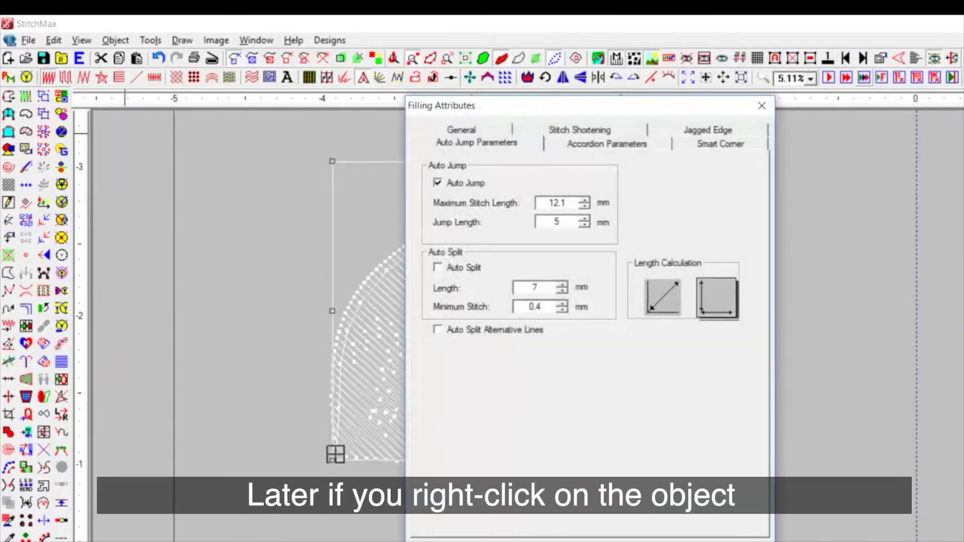
{"action": "key", "text": "Return"}
{"action": "left_click", "coordinate": [740, 278]}
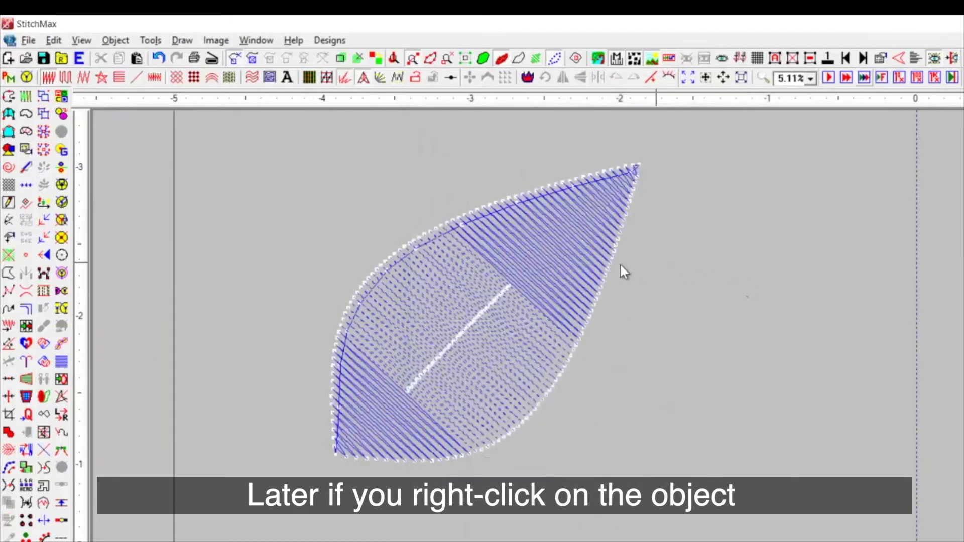
Add a wavy needle stop-over line through the middle of the satin leaf, from its base to its tip.
{"action": "right_click", "coordinate": [546, 236]}
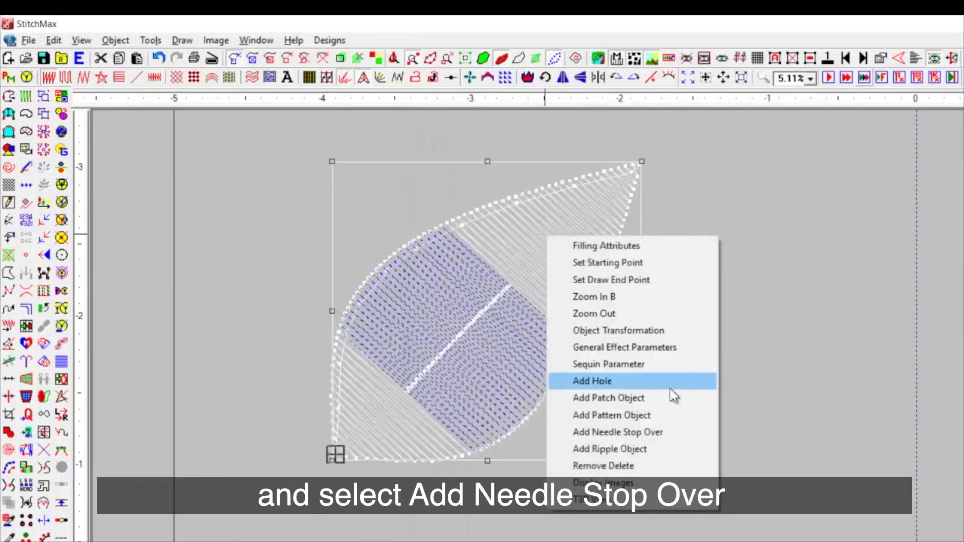
{"action": "left_click", "coordinate": [669, 433]}
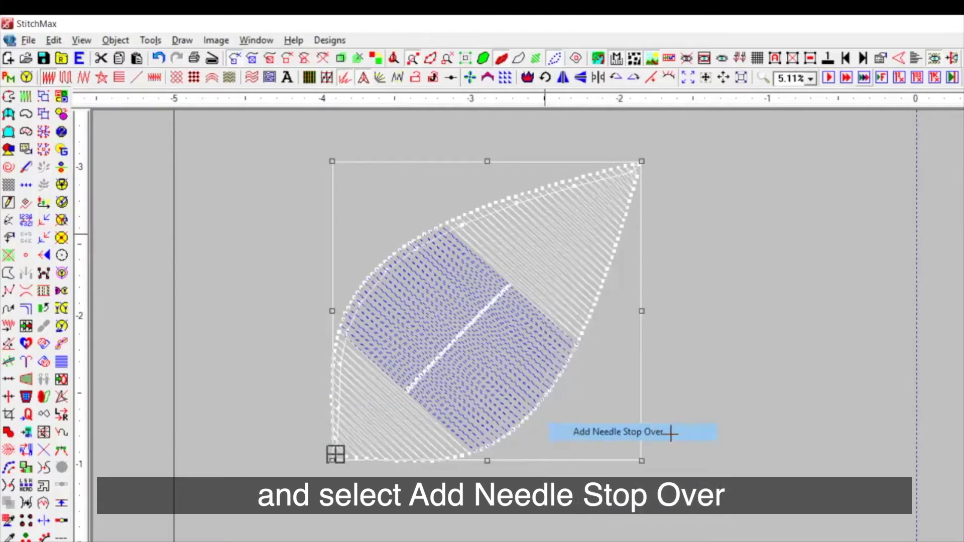
{"action": "left_click", "coordinate": [336, 455]}
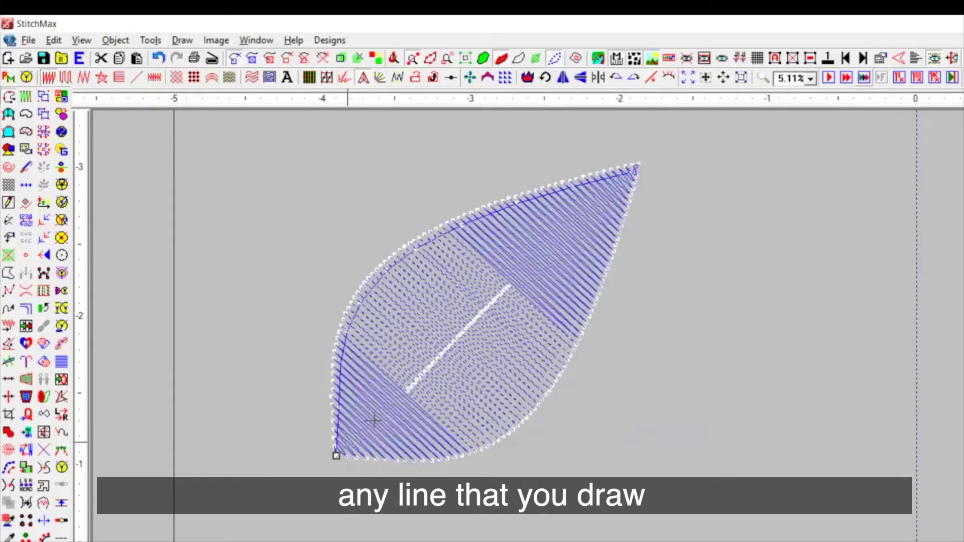
{"action": "left_click", "coordinate": [383, 388]}
{"action": "left_click", "coordinate": [455, 355]}
{"action": "left_click", "coordinate": [505, 320]}
{"action": "left_click", "coordinate": [525, 266]}
{"action": "left_click", "coordinate": [552, 221]}
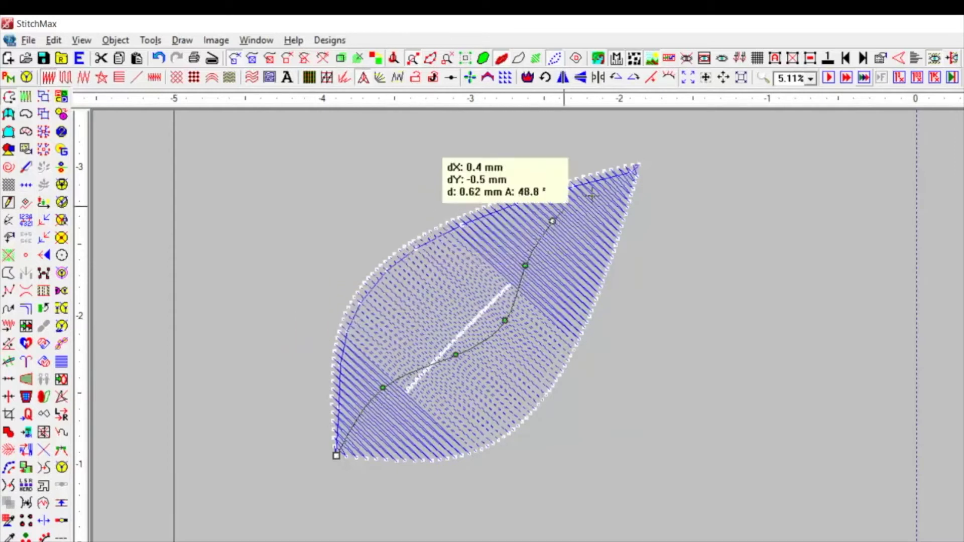
{"action": "left_click", "coordinate": [637, 165]}
{"action": "left_click", "coordinate": [638, 229]}
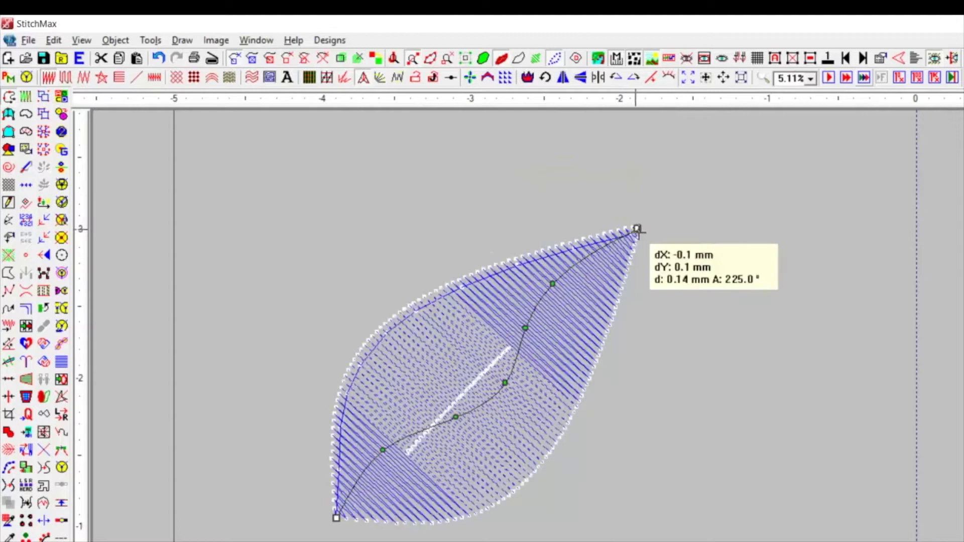
{"action": "key", "text": "Return"}
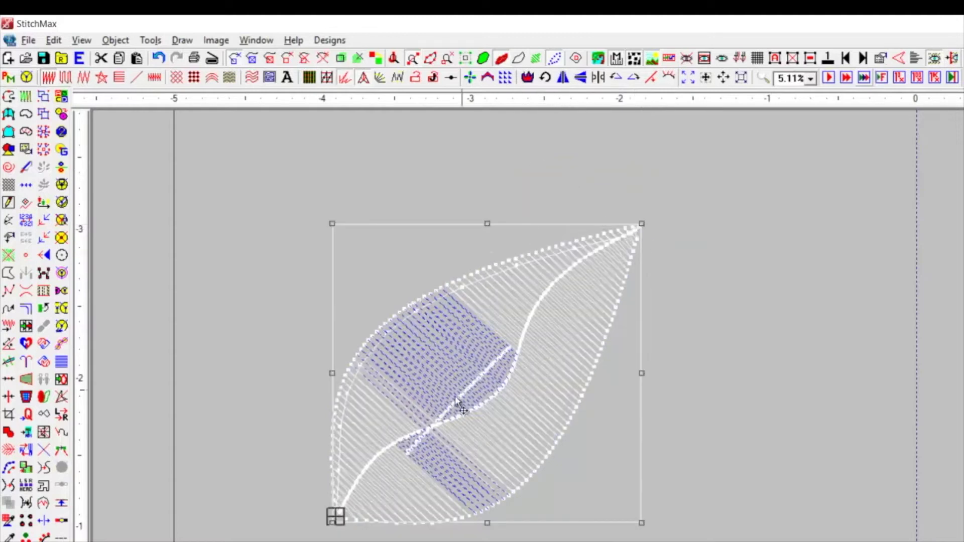
Add a short curved needle stop-over line branching from the central vein near the base into the leaf's upper half.
{"action": "right_click", "coordinate": [438, 364]}
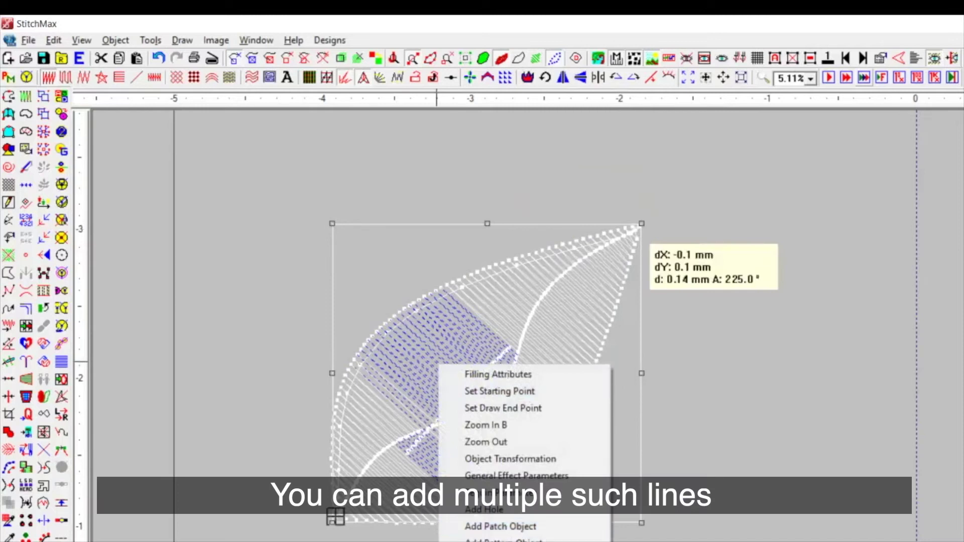
{"action": "left_click", "coordinate": [546, 529]}
{"action": "left_click", "coordinate": [371, 461]}
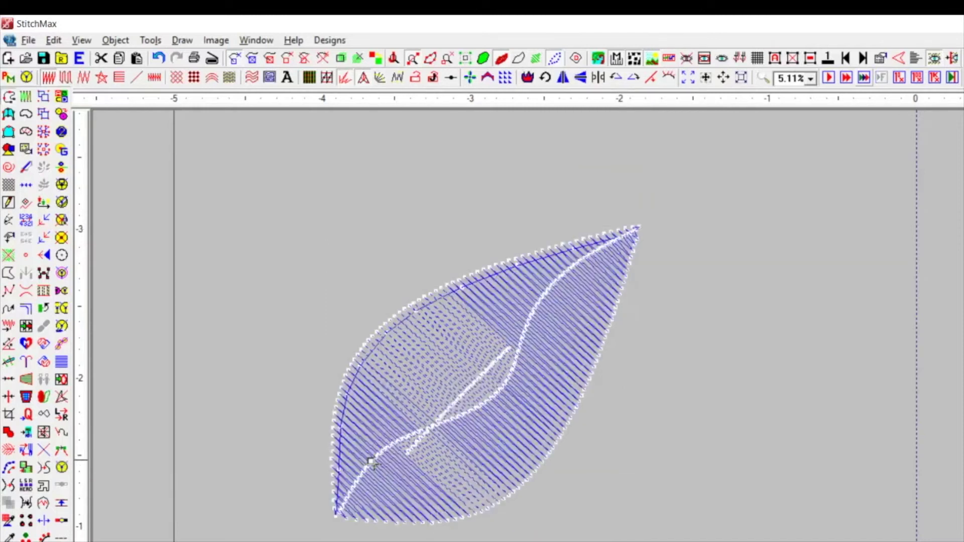
{"action": "left_click", "coordinate": [378, 424]}
{"action": "left_click", "coordinate": [388, 394]}
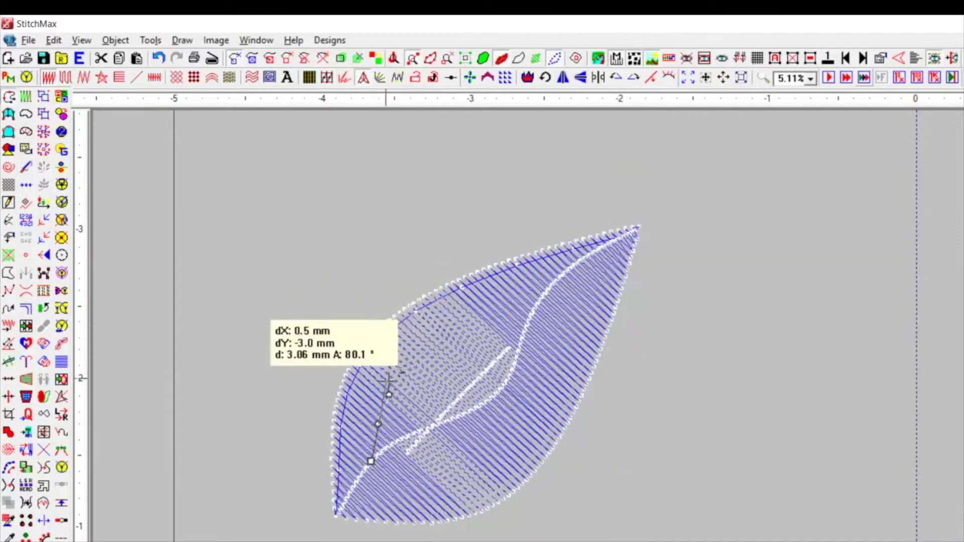
{"action": "left_click", "coordinate": [440, 333]}
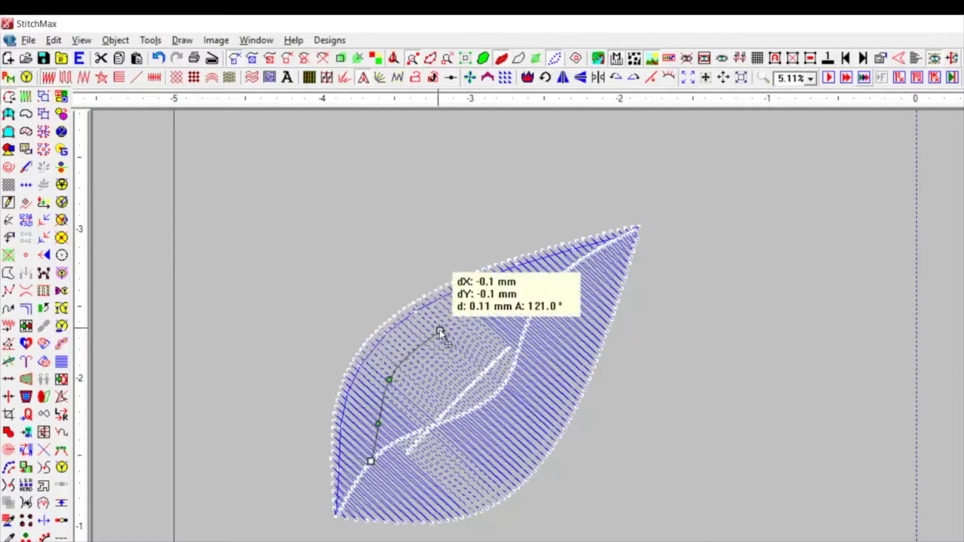
{"action": "key", "text": "Return"}
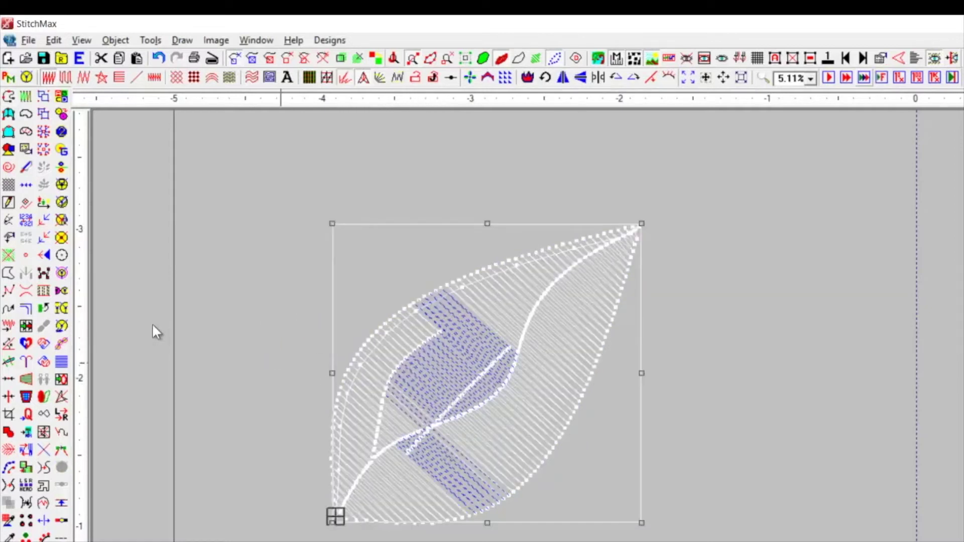
Add a long curved needle stop-over line through the leaf's lower half, from near the base towards the tip.
{"action": "right_click", "coordinate": [453, 331]}
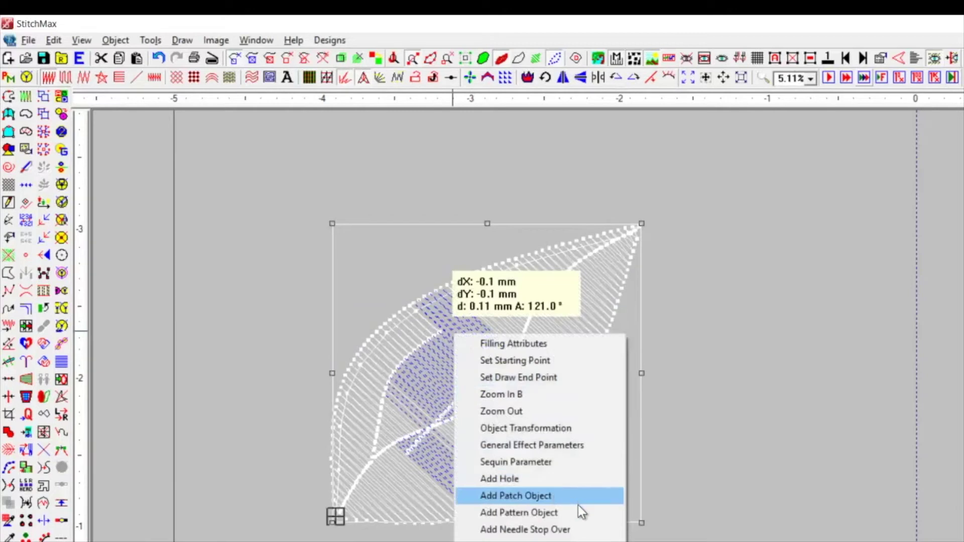
{"action": "left_click", "coordinate": [578, 529]}
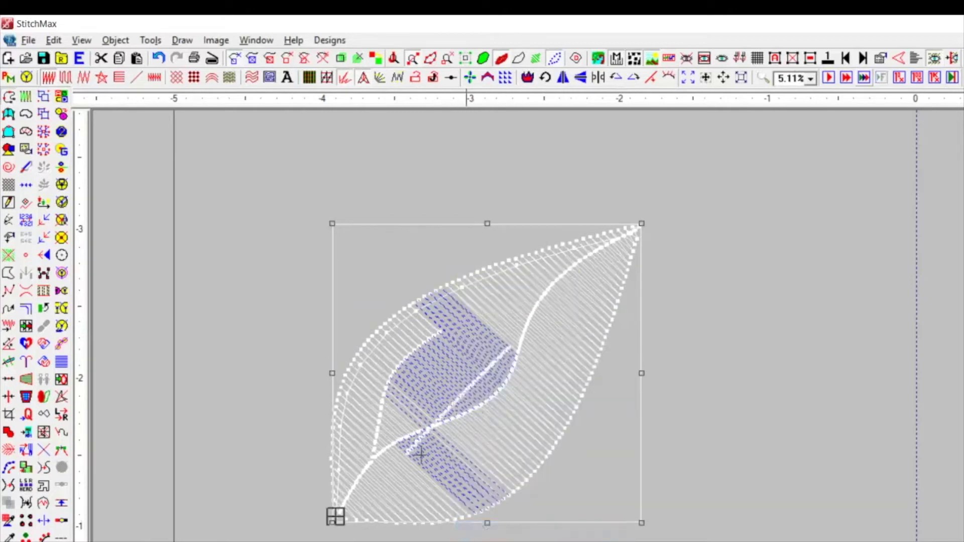
{"action": "left_click", "coordinate": [349, 491]}
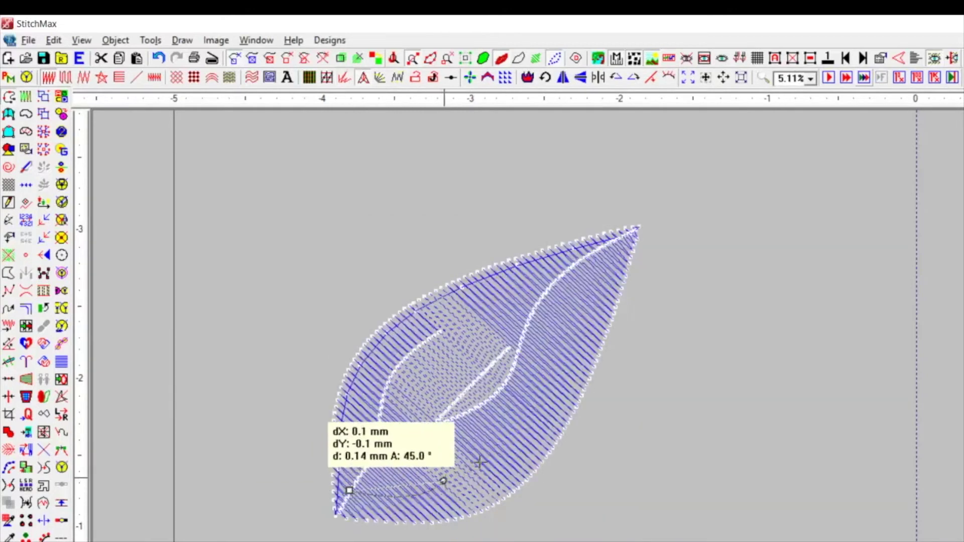
{"action": "left_click", "coordinate": [442, 481]}
{"action": "left_click", "coordinate": [510, 434]}
{"action": "left_click", "coordinate": [529, 405]}
{"action": "left_click", "coordinate": [545, 364]}
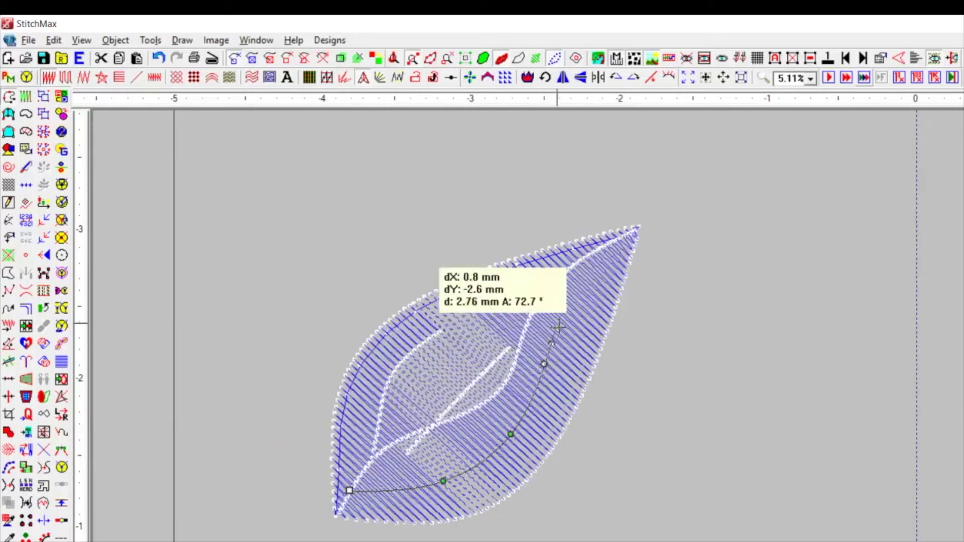
{"action": "left_click", "coordinate": [558, 326]}
{"action": "left_click", "coordinate": [593, 284]}
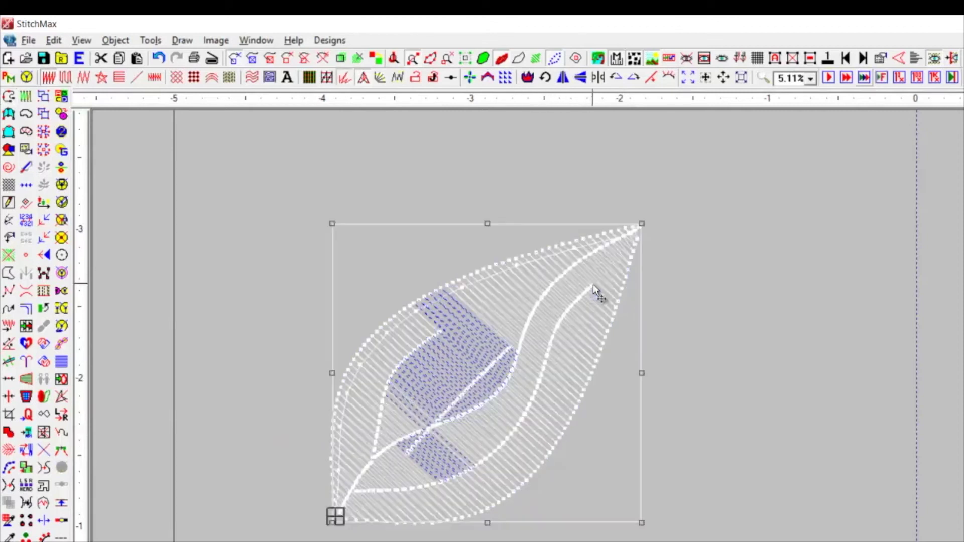
Add another curved needle stop-over line from the middle of the central vein towards the leaf's upper edge.
{"action": "right_click", "coordinate": [480, 277]}
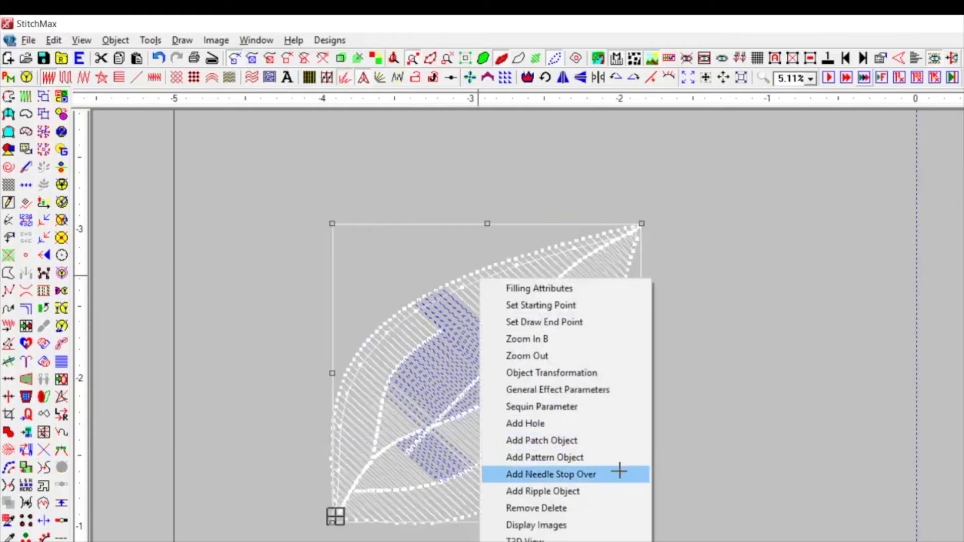
{"action": "left_click", "coordinate": [617, 474]}
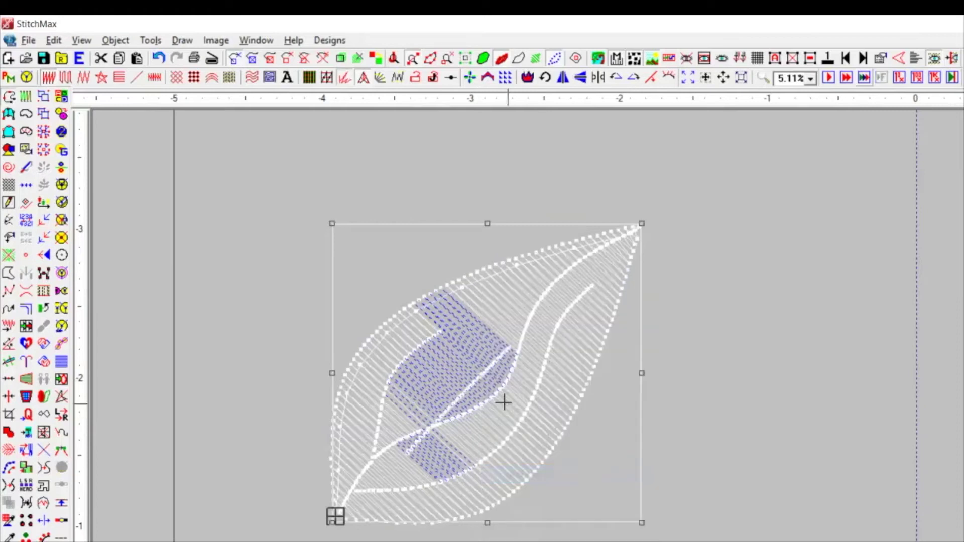
{"action": "left_click", "coordinate": [454, 418]}
{"action": "left_click", "coordinate": [447, 397]}
{"action": "left_click", "coordinate": [466, 352]}
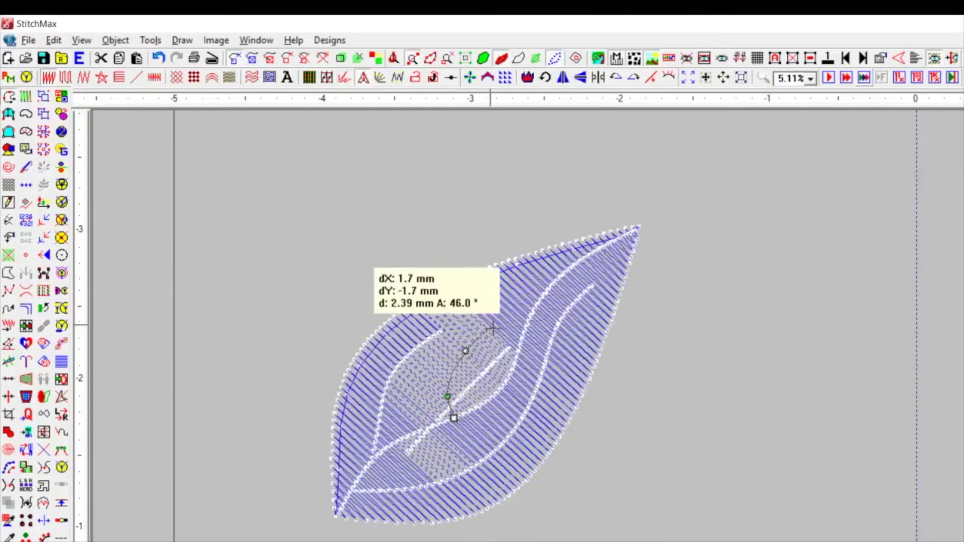
{"action": "left_click", "coordinate": [492, 327]}
{"action": "left_click", "coordinate": [503, 294]}
{"action": "right_click", "coordinate": [513, 269]}
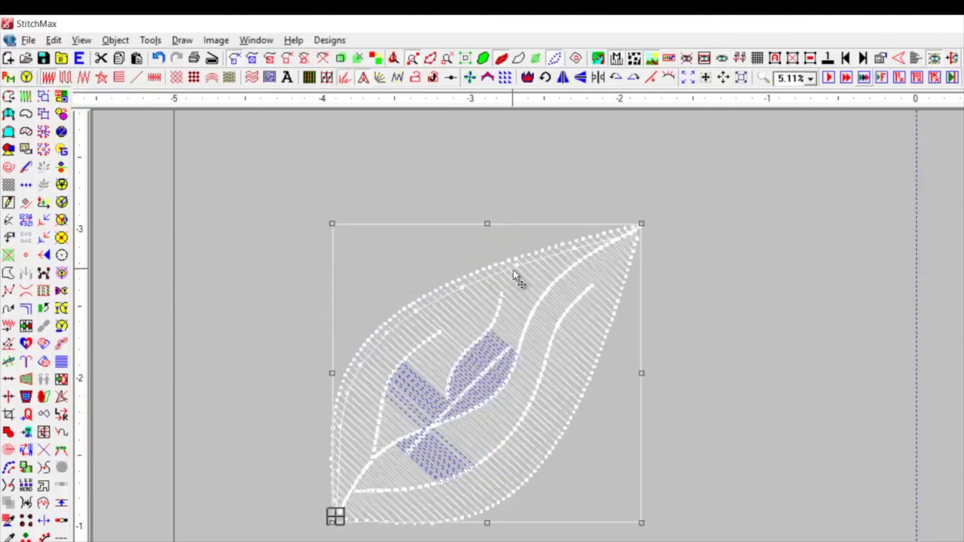
Show the leaf in the realistic stitch preview and examine the split lines up close.
{"action": "scroll", "coordinate": [512, 272], "scroll_direction": "down", "scroll_amount": 1}
{"action": "left_click", "coordinate": [688, 285]}
{"action": "key", "text": "t"}
{"action": "left_click_drag", "start_coordinate": [771, 216], "coordinate": [216, 533]}
{"action": "key", "text": "t"}
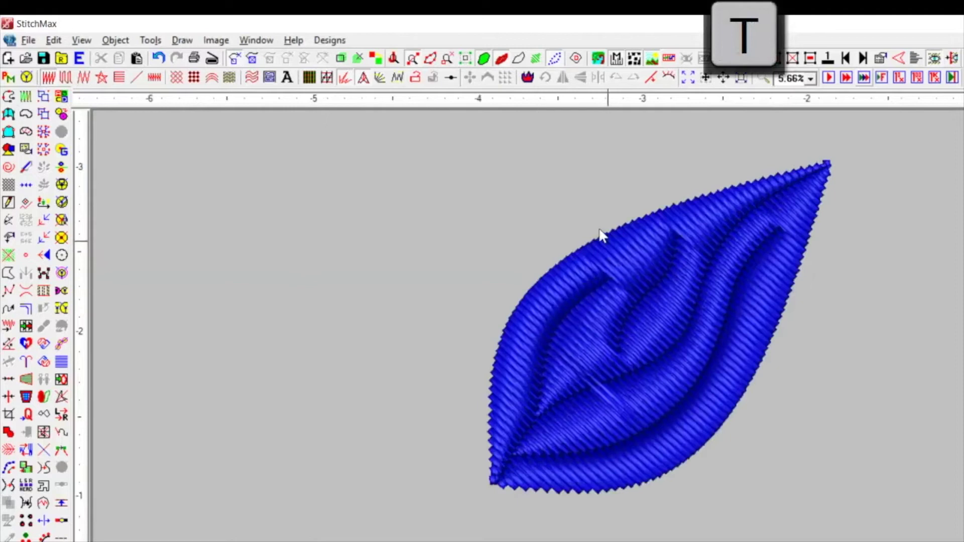
{"action": "scroll", "coordinate": [593, 234], "scroll_direction": "down", "scroll_amount": 2}
{"action": "scroll", "coordinate": [716, 431], "scroll_direction": "up", "scroll_amount": 2}
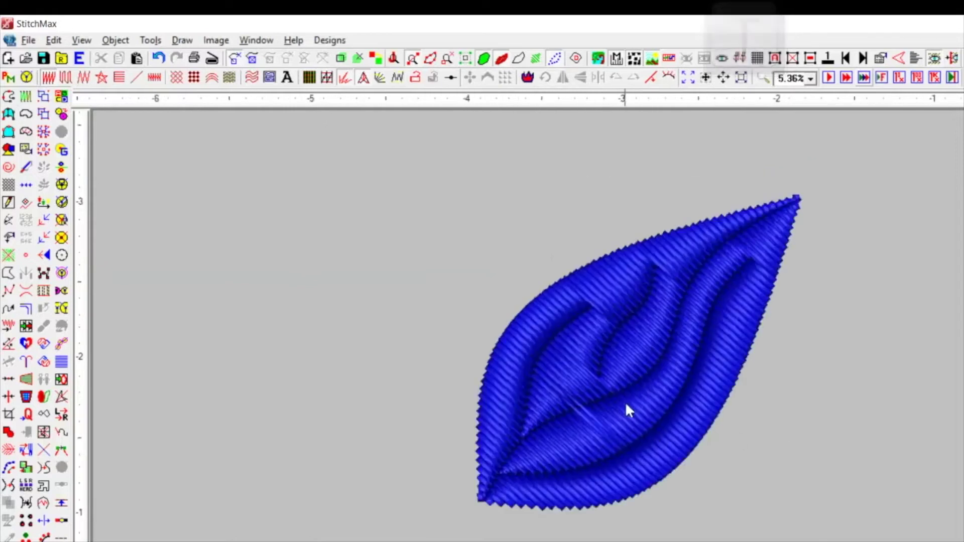
Rotate the veined satin leaf upright so its tip points straight up.
{"action": "left_click", "coordinate": [695, 333]}
{"action": "scroll", "coordinate": [695, 333], "scroll_direction": "down", "scroll_amount": 1}
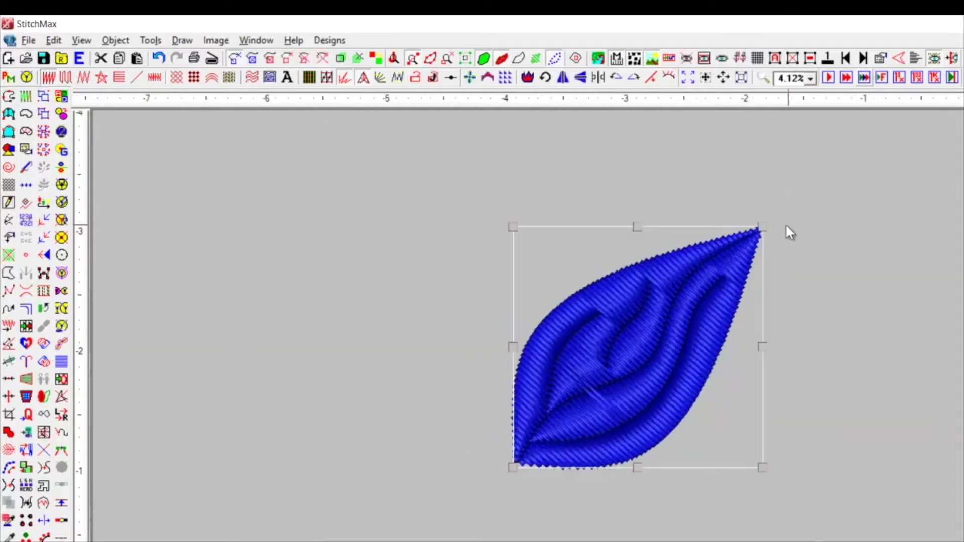
{"action": "left_click", "coordinate": [734, 252]}
{"action": "left_click_drag", "start_coordinate": [763, 226], "coordinate": [629, 182]}
Reshape the short needle stop-over line left of the upright leaf's central vein by moving its middle node slightly towards the centre.
{"action": "scroll", "coordinate": [813, 317], "scroll_direction": "up", "scroll_amount": 1}
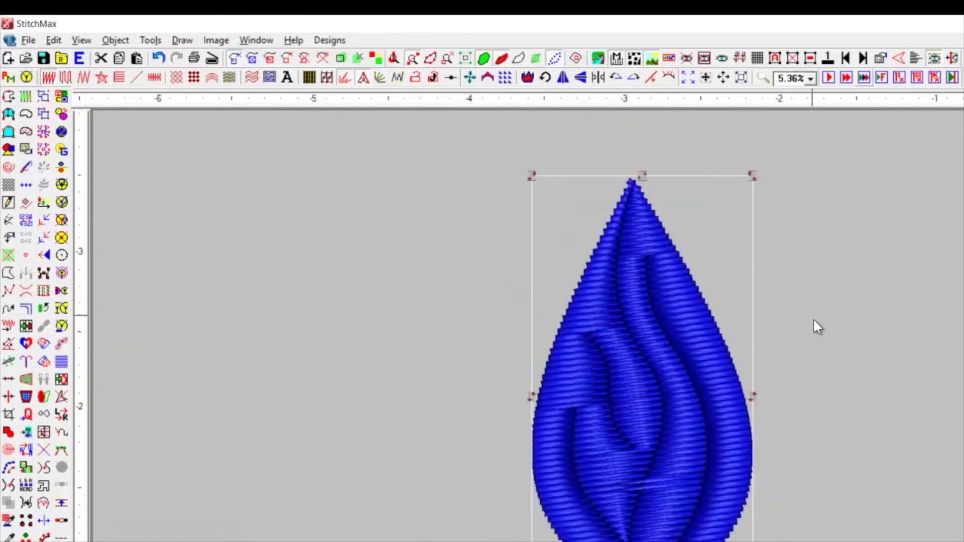
{"action": "key", "text": "n"}
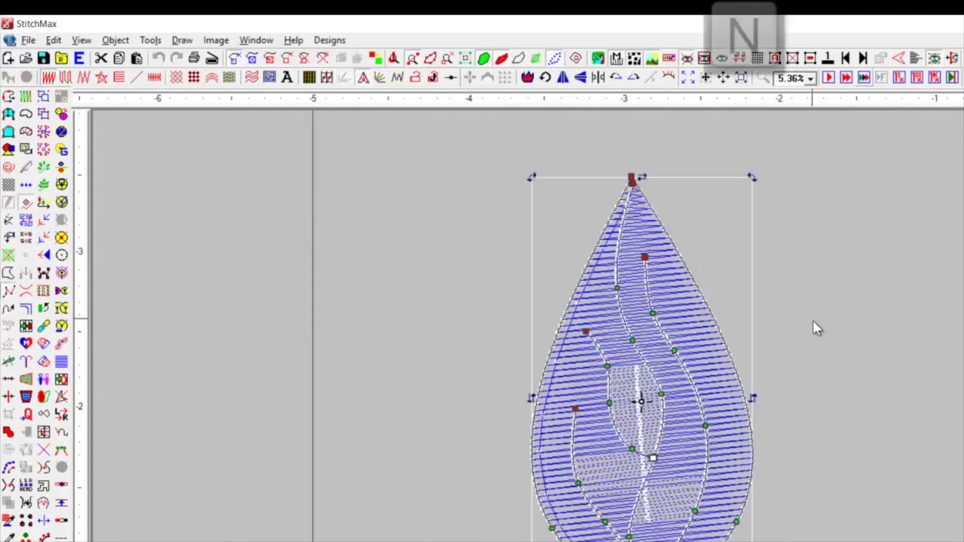
{"action": "left_click", "coordinate": [610, 404]}
{"action": "left_click_drag", "start_coordinate": [609, 404], "coordinate": [617, 409]}
{"action": "key", "text": "n"}
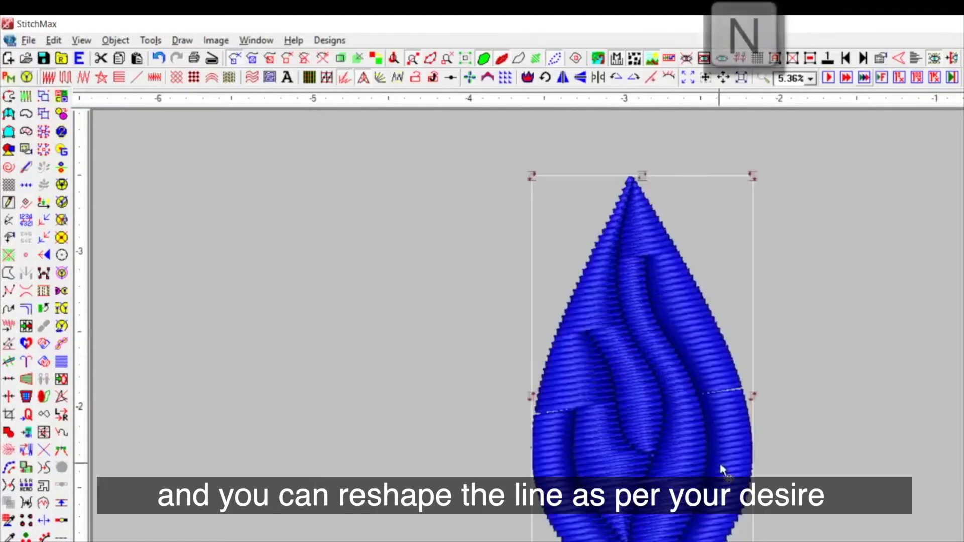
Reshape the long needle stop-over line in the leaf's right half by adjusting its two lower nodes.
{"action": "scroll", "coordinate": [720, 465], "scroll_direction": "down", "scroll_amount": 1}
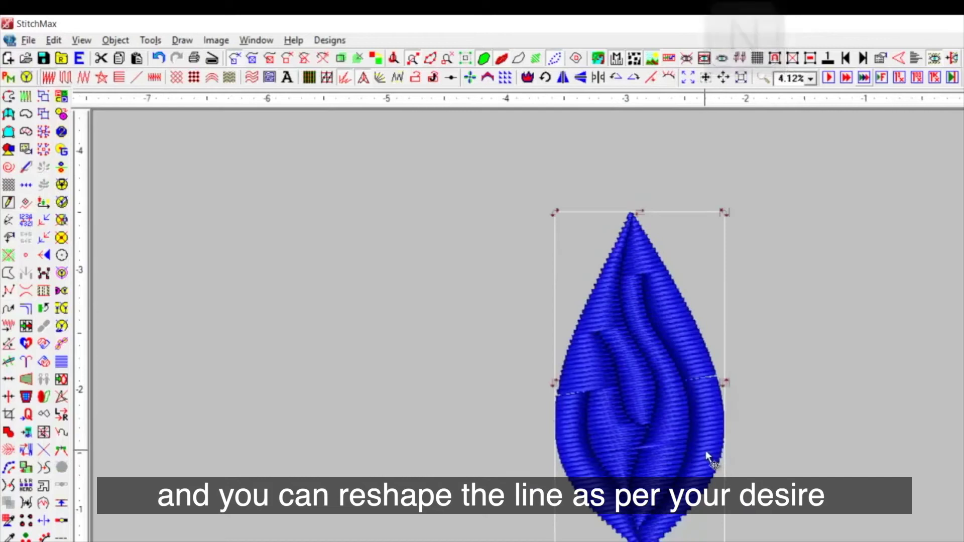
{"action": "key", "text": "n"}
{"action": "left_click", "coordinate": [691, 411]}
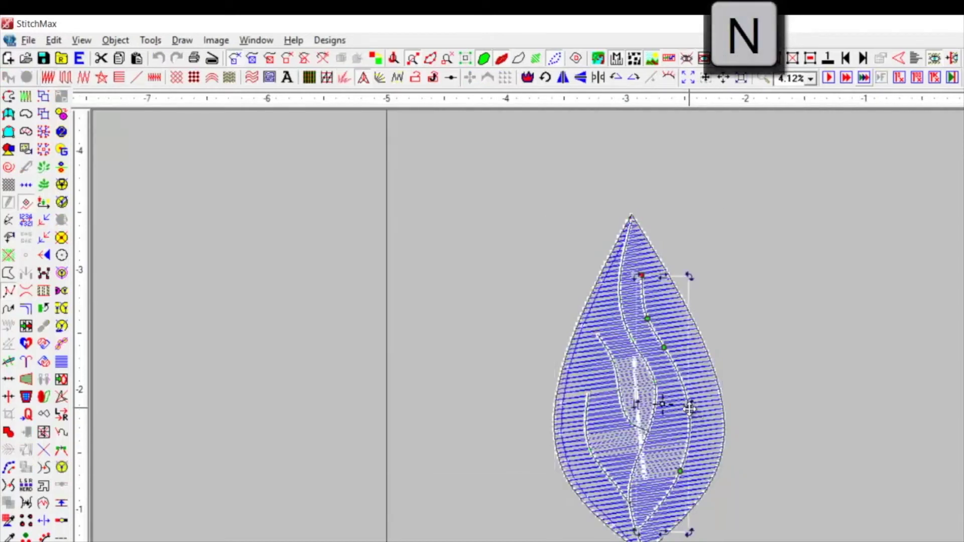
{"action": "left_click_drag", "start_coordinate": [690, 409], "coordinate": [687, 414]}
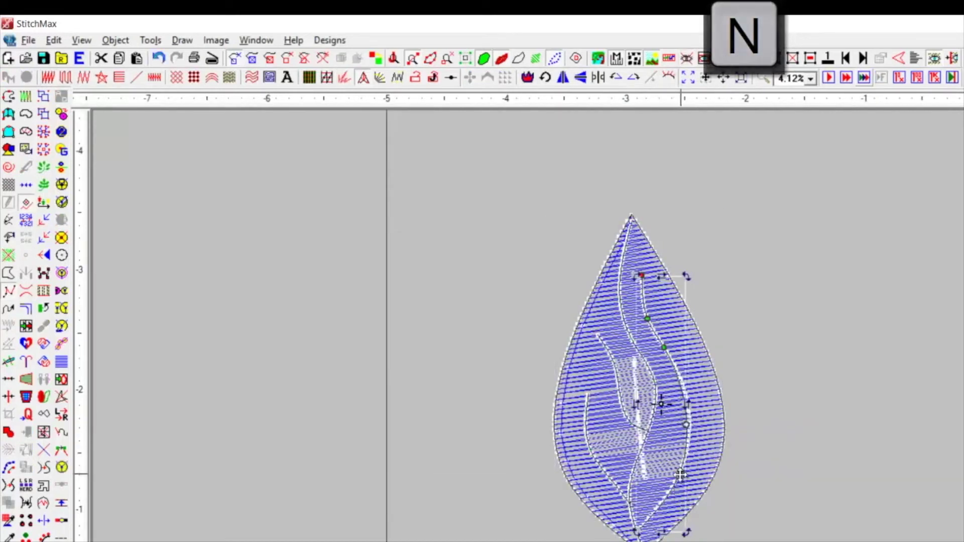
{"action": "left_click_drag", "start_coordinate": [680, 474], "coordinate": [679, 474]}
{"action": "key", "text": "n"}
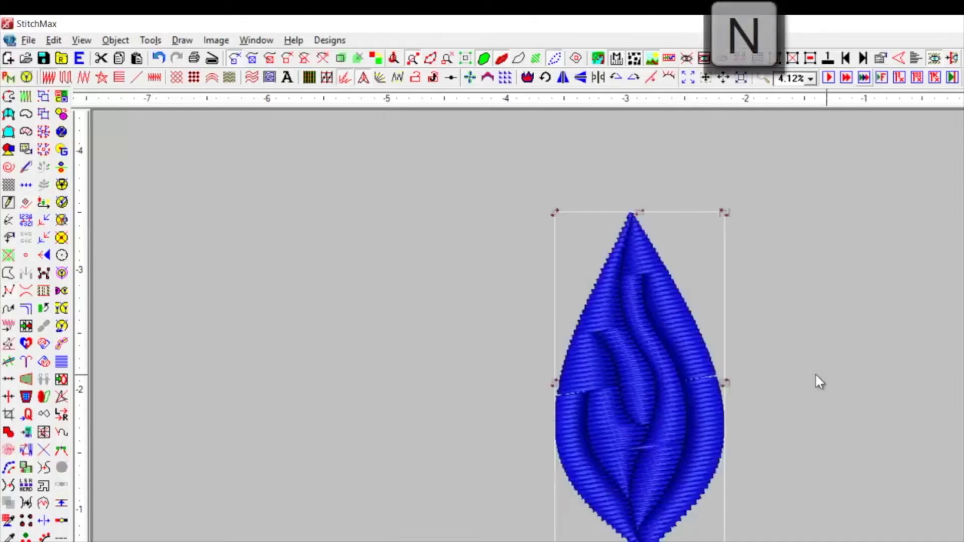
Move the upright veined leaf to the right to free up working space, and deselect it.
{"action": "scroll", "coordinate": [421, 250], "scroll_direction": "down", "scroll_amount": 2}
{"action": "key", "text": "z"}
{"action": "left_click_drag", "start_coordinate": [454, 216], "coordinate": [810, 478]}
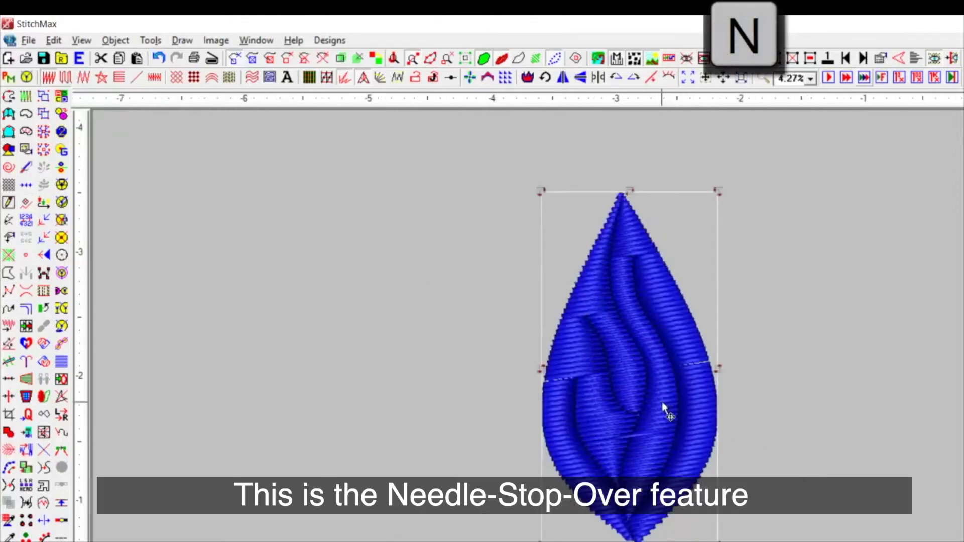
{"action": "scroll", "coordinate": [668, 412], "scroll_direction": "down", "scroll_amount": 2}
{"action": "left_click_drag", "start_coordinate": [641, 383], "coordinate": [828, 327]}
{"action": "left_click", "coordinate": [560, 364]}
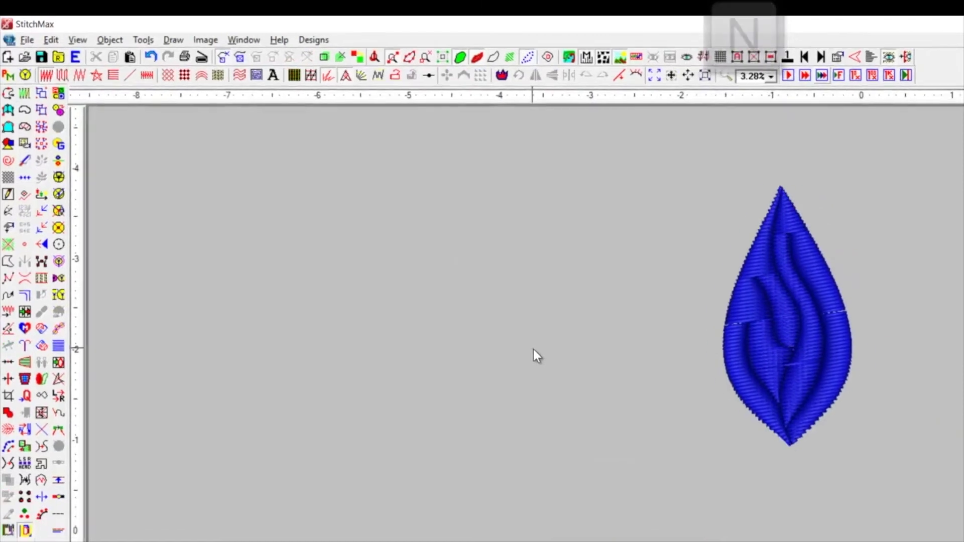
Turn off the realistic preview and draw a new slanted, mirrored leaf about 34 by 21 mm left of the veined leaf.
{"action": "key", "text": "t"}
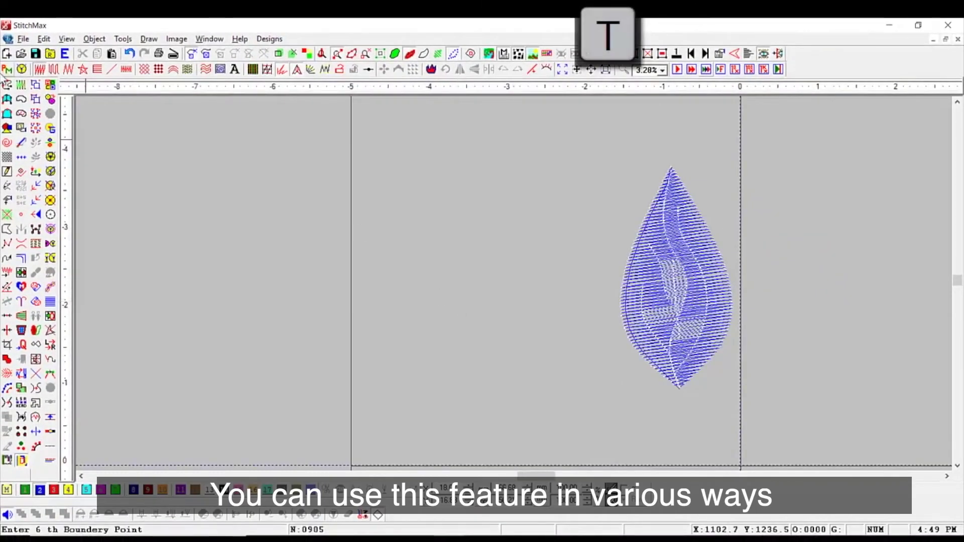
{"action": "scroll", "coordinate": [1, 75], "scroll_direction": "down", "scroll_amount": 2}
{"action": "left_click", "coordinate": [326, 343]}
{"action": "left_click", "coordinate": [353, 284]}
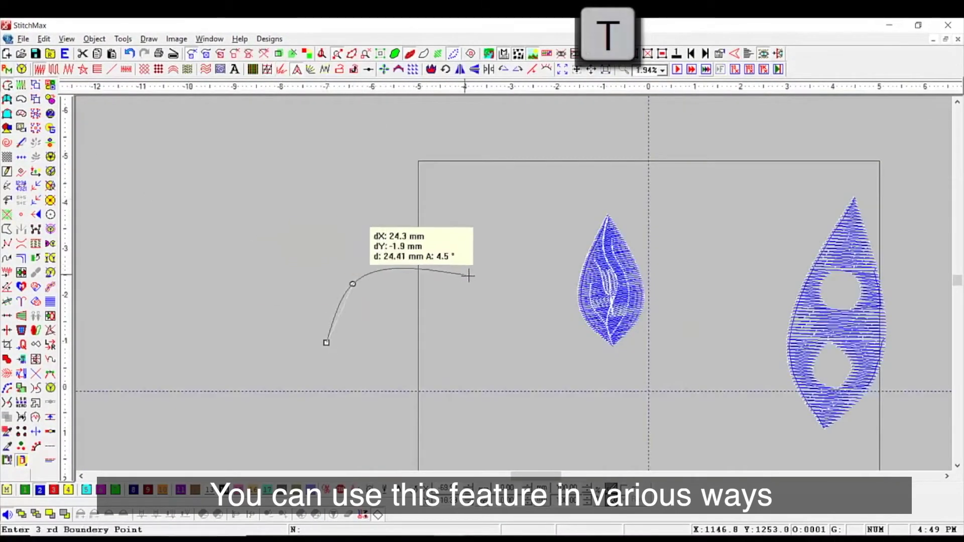
{"action": "left_click", "coordinate": [482, 263]}
{"action": "key", "text": "shift+m"}
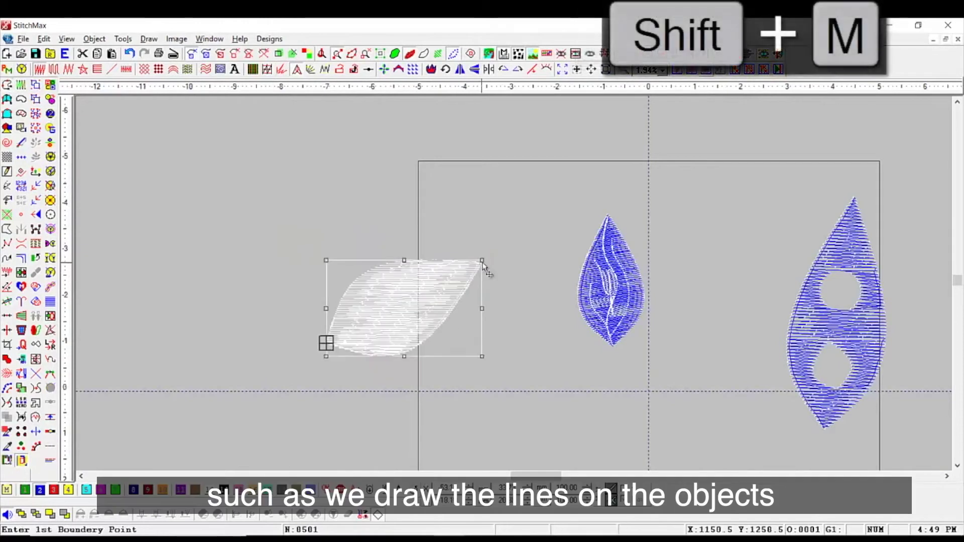
Set the new leaf's stitch angle to about 304 degrees so the stitches run across its length, and deselect it.
{"action": "left_click_drag", "start_coordinate": [451, 361], "coordinate": [637, 435]}
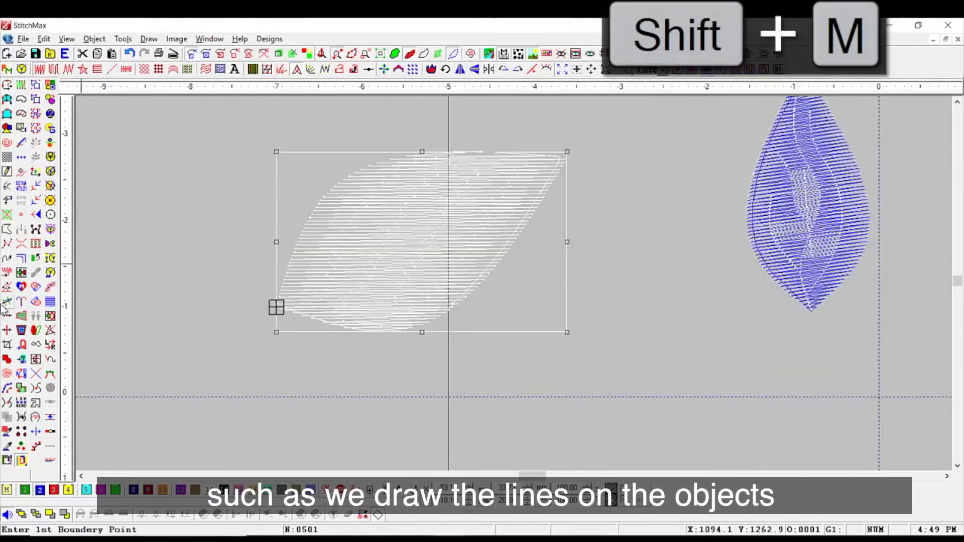
{"action": "left_click", "coordinate": [6, 290]}
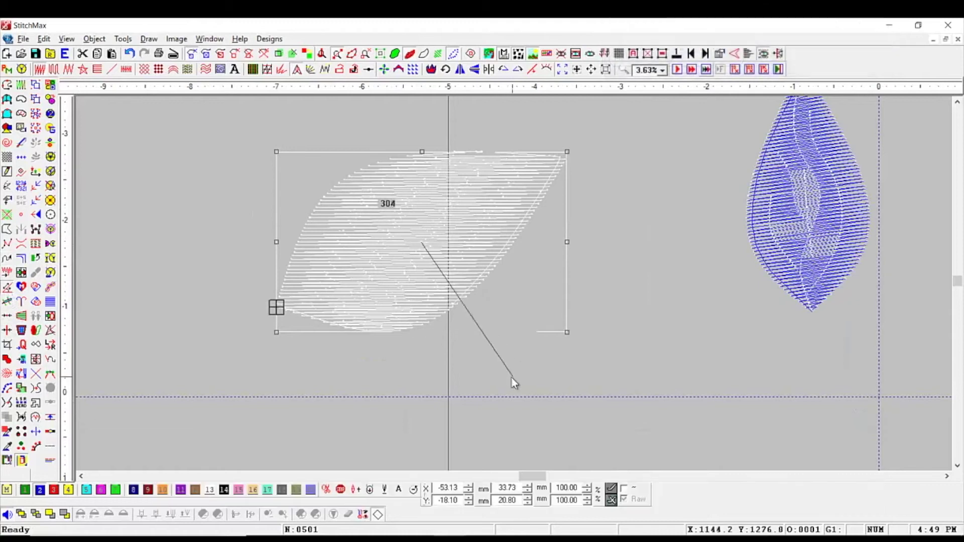
{"action": "left_click", "coordinate": [508, 380]}
{"action": "scroll", "coordinate": [341, 202], "scroll_direction": "down", "scroll_amount": 2}
{"action": "left_click", "coordinate": [704, 393]}
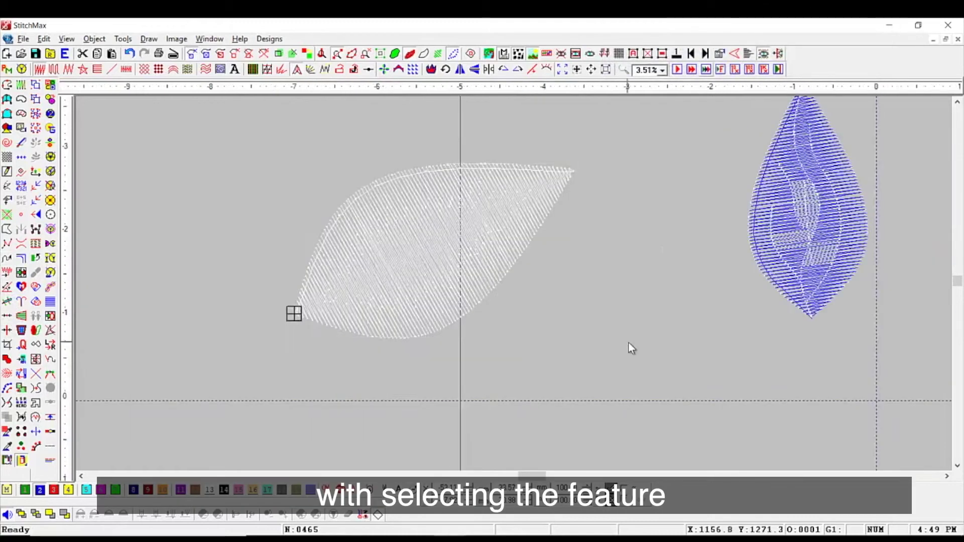
{"action": "left_click", "coordinate": [628, 343]}
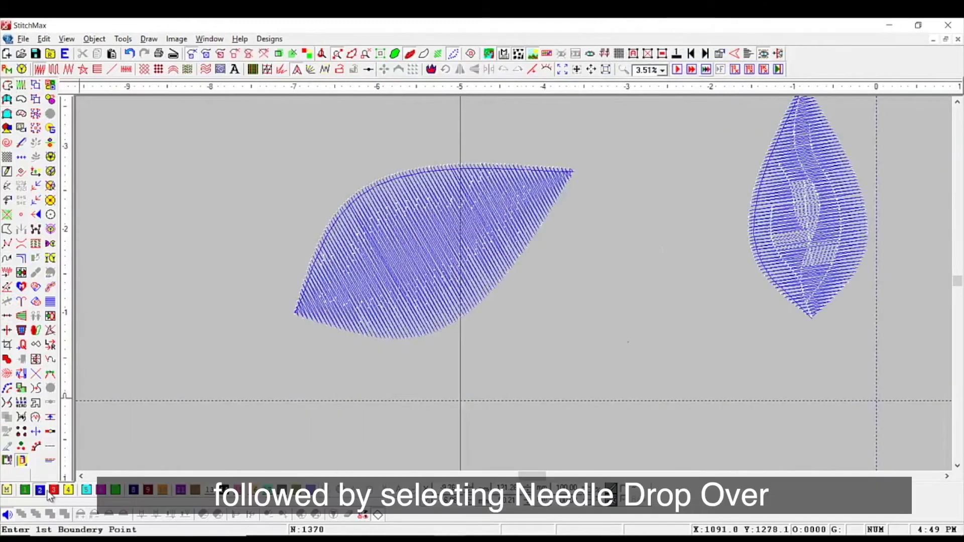
Draw a red mirrored inner leaf about 30 by 16 mm inside the new leaf and change it to a single-line outline.
{"action": "left_click", "coordinate": [300, 313]}
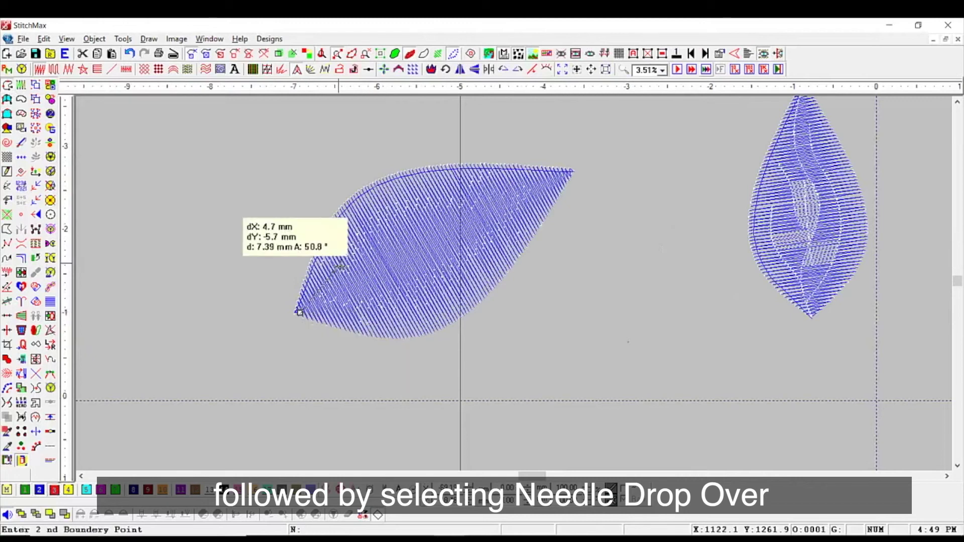
{"action": "left_click", "coordinate": [339, 265]}
{"action": "left_click", "coordinate": [410, 202]}
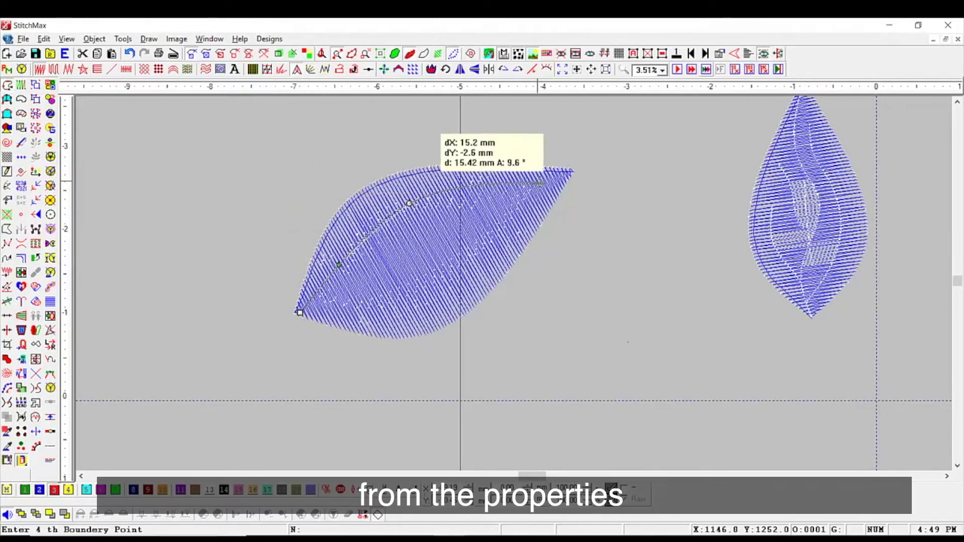
{"action": "left_click", "coordinate": [548, 180]}
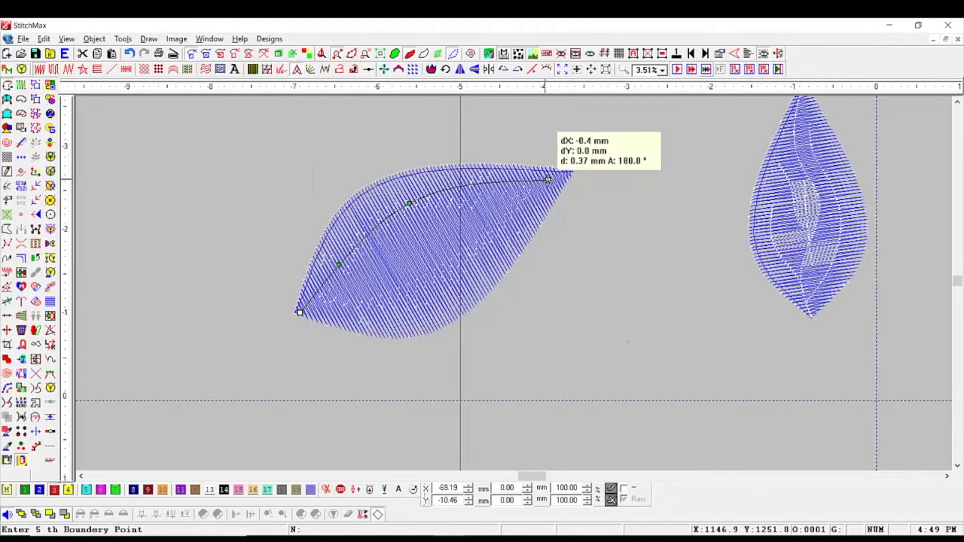
{"action": "key", "text": "shift+m"}
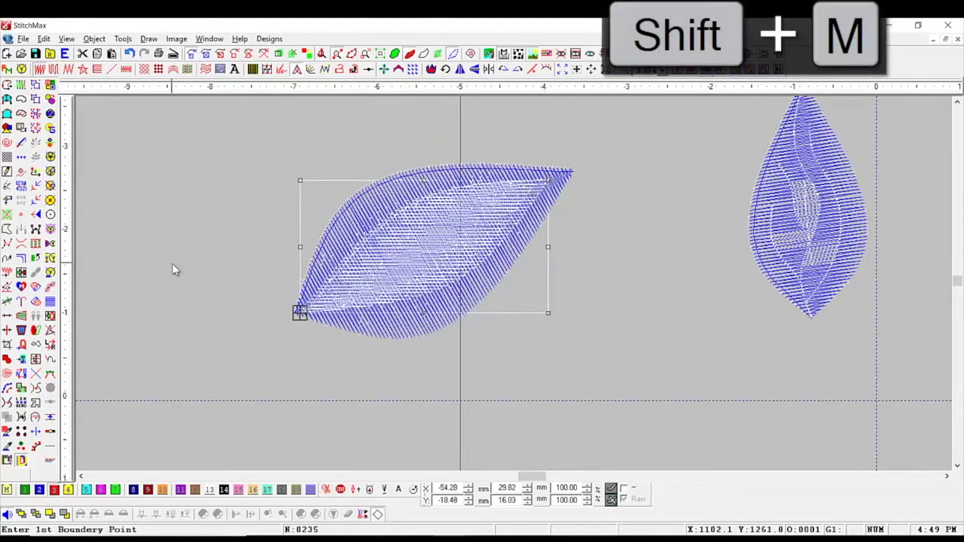
{"action": "left_click", "coordinate": [114, 69]}
{"action": "left_click", "coordinate": [104, 225]}
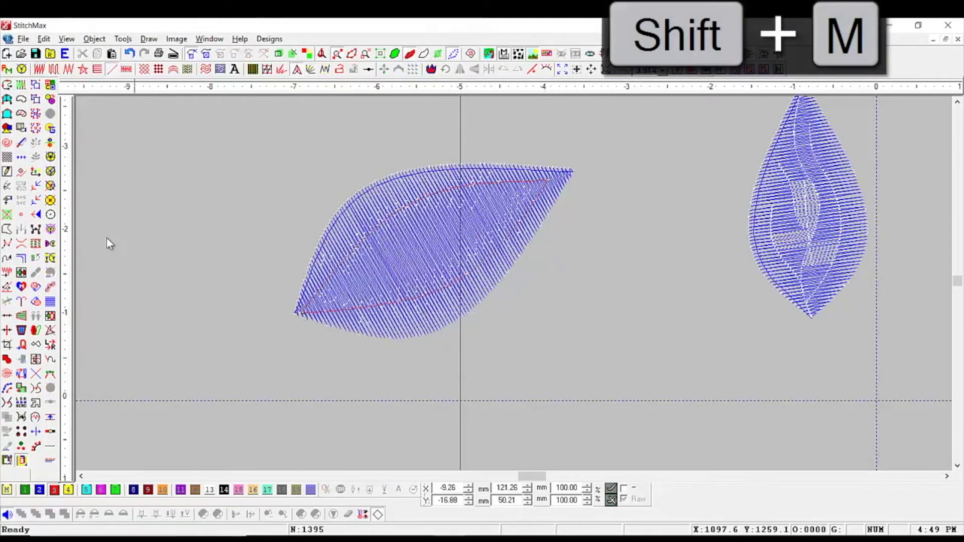
Draw a smaller mirrored leaf outline about 19 by 10 mm inside the red inner leaf.
{"action": "left_click", "coordinate": [7, 112]}
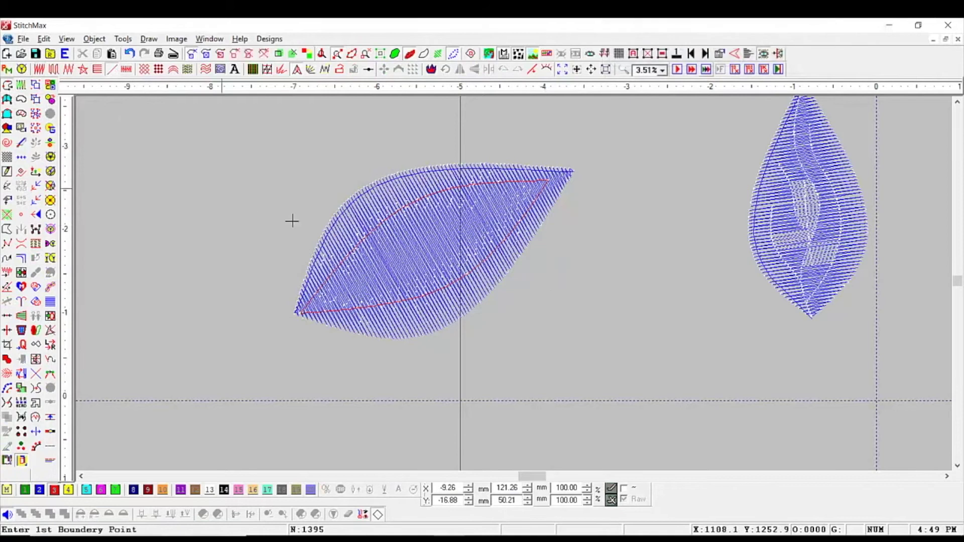
{"action": "left_click", "coordinate": [338, 291]}
{"action": "left_click", "coordinate": [501, 204]}
{"action": "key", "text": "shift+m"}
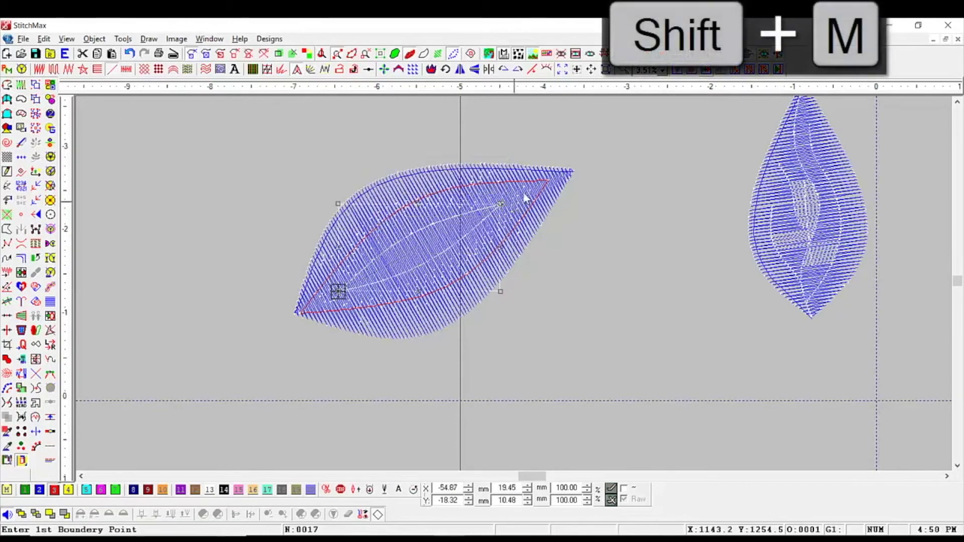
Set the area edge type of both inner leaf outlines to needle stop-over and turn off Auto Split for the outer leaf.
{"action": "left_click_drag", "start_coordinate": [561, 154], "coordinate": [347, 336]}
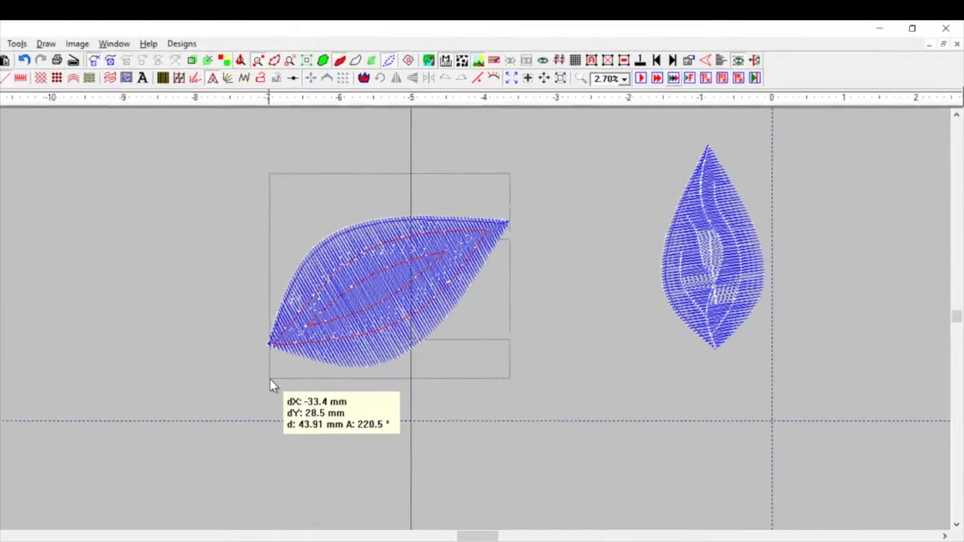
{"action": "left_click_drag", "start_coordinate": [269, 379], "coordinate": [270, 378]}
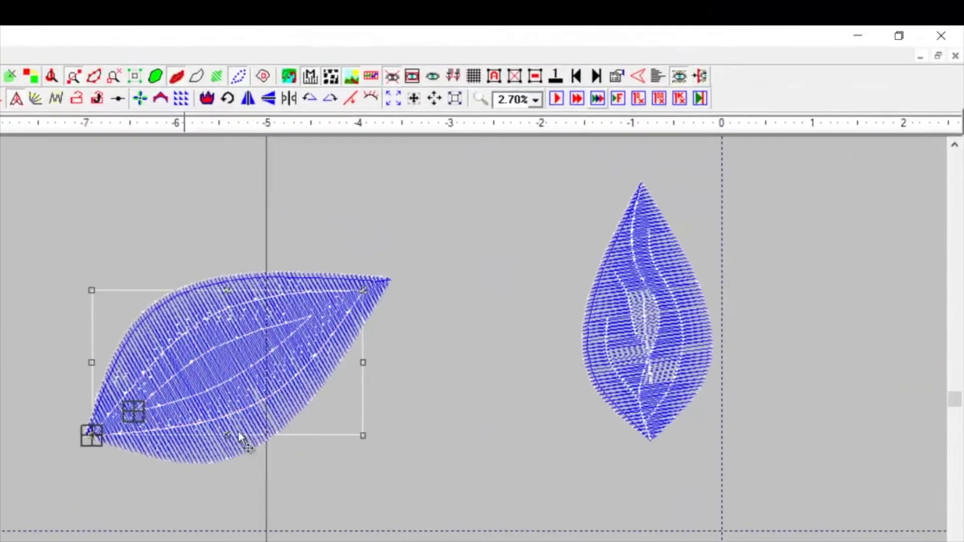
{"action": "left_click", "coordinate": [688, 61]}
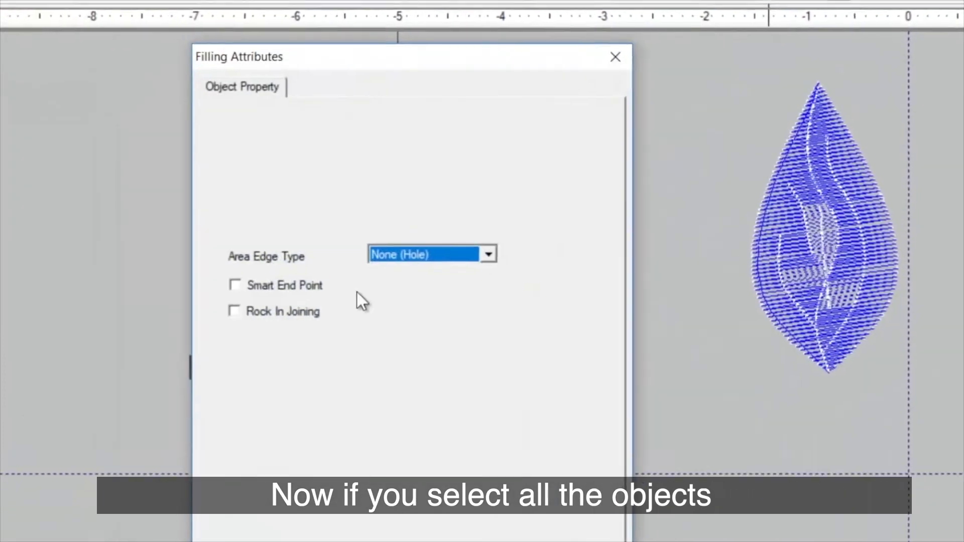
{"action": "left_click", "coordinate": [390, 253]}
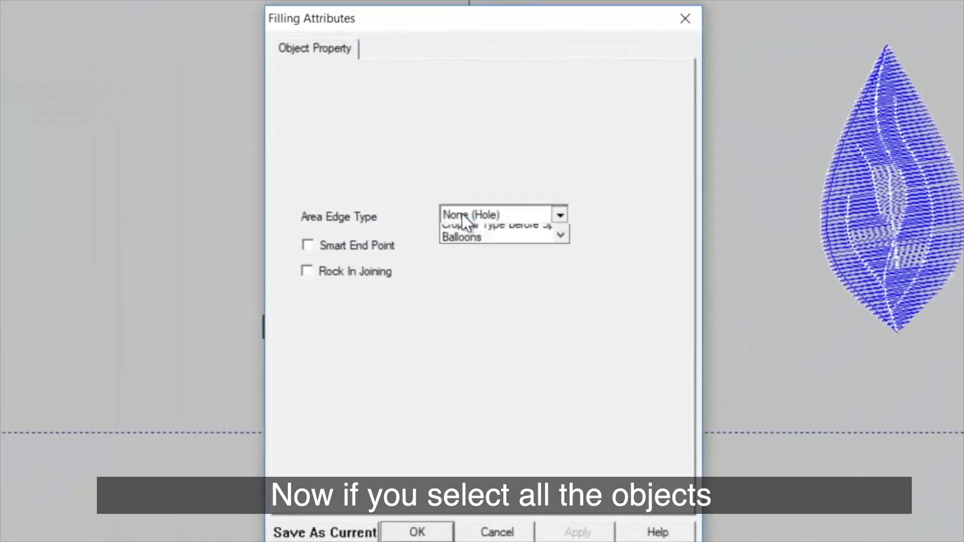
{"action": "left_click", "coordinate": [459, 311]}
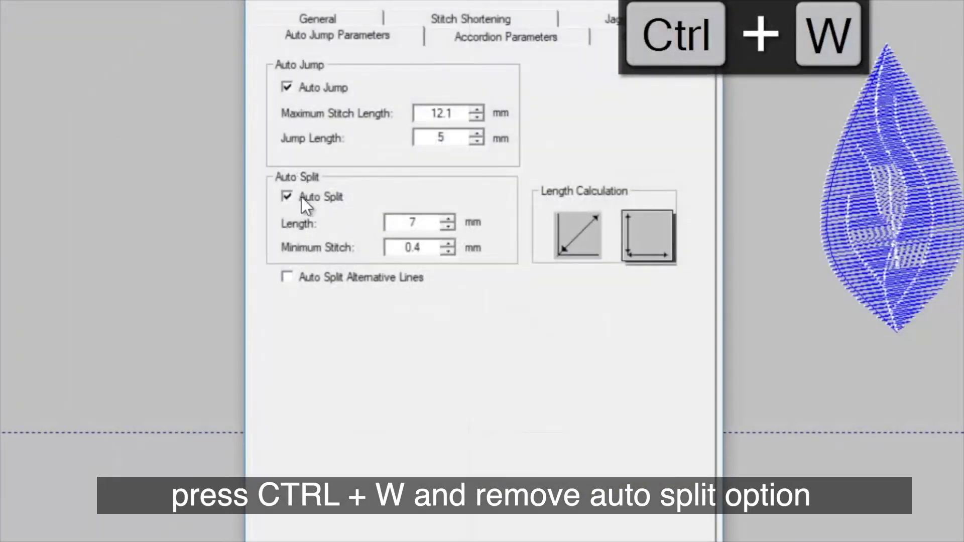
{"action": "left_click", "coordinate": [291, 197]}
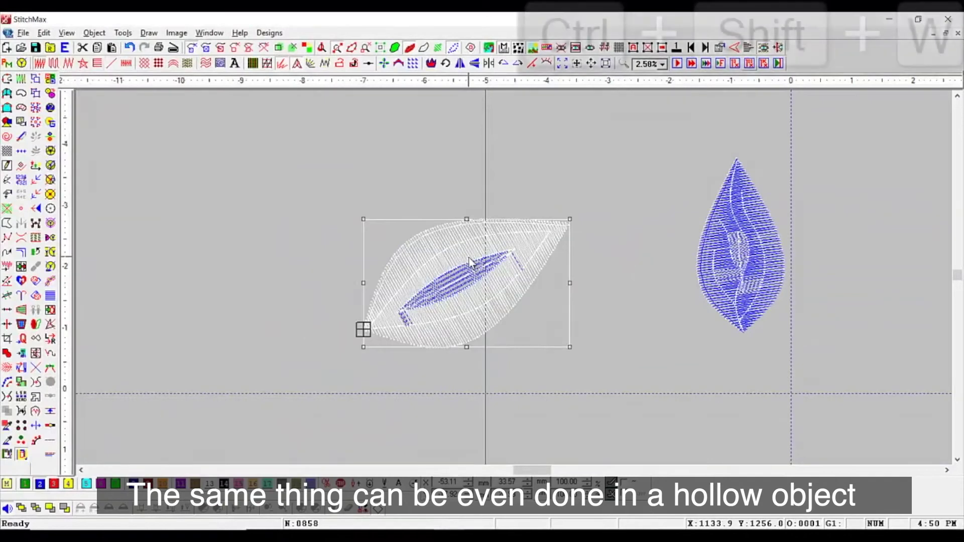
Break the slanted leaf into separate outlines, delete the two inner ones and apply satin fill to the outer leaf.
{"action": "key", "text": "ctrl+shift+w"}
{"action": "left_click_drag", "start_coordinate": [320, 182], "coordinate": [556, 388]}
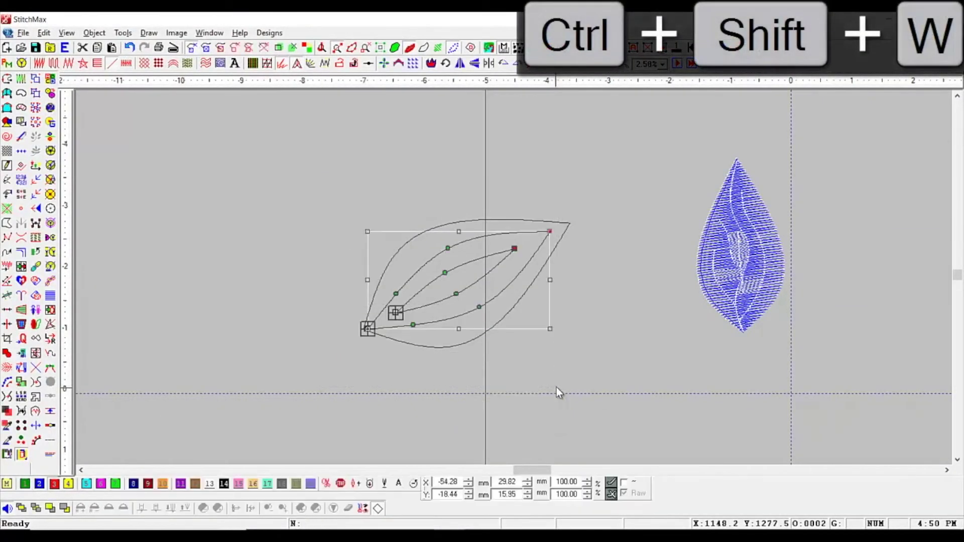
{"action": "key", "text": "Delete"}
{"action": "left_click", "coordinate": [542, 278]}
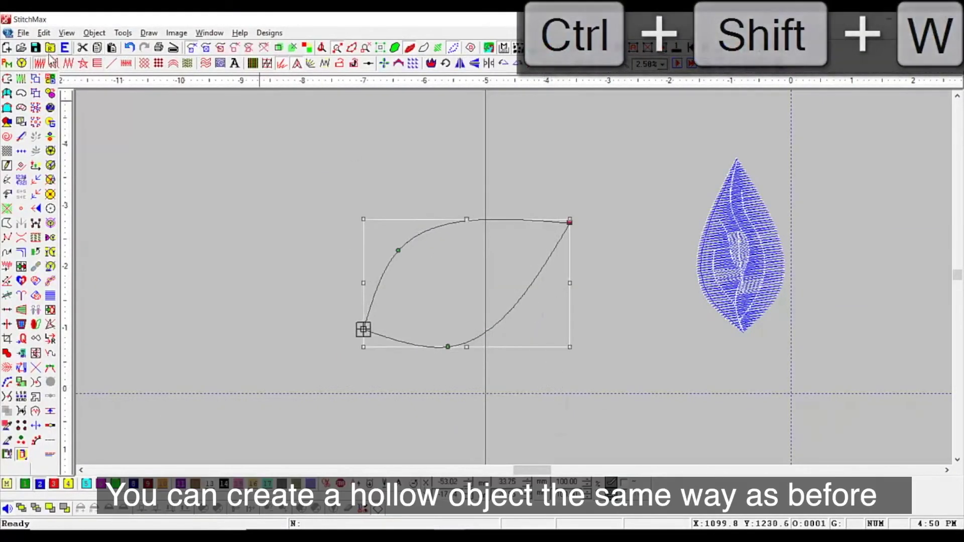
{"action": "left_click", "coordinate": [39, 64]}
{"action": "left_click", "coordinate": [137, 126]}
Draw a hexagon outline about 6 by 5 mm inside the slanted leaf and place it in the upper half towards the tip.
{"action": "key", "text": "z"}
{"action": "left_click_drag", "start_coordinate": [195, 145], "coordinate": [788, 413]}
{"action": "key", "text": "o"}
{"action": "left_click", "coordinate": [482, 267]}
{"action": "left_click", "coordinate": [508, 267]}
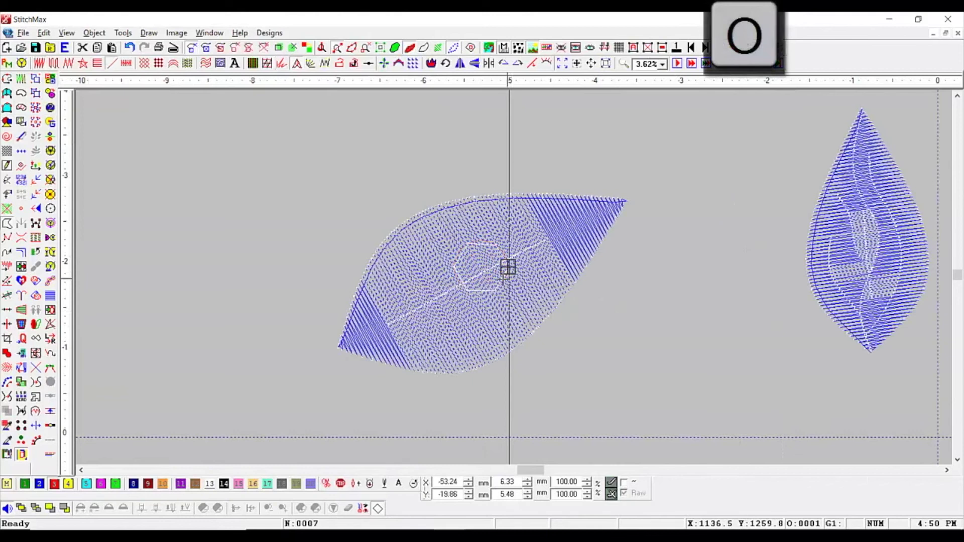
{"action": "left_click_drag", "start_coordinate": [494, 256], "coordinate": [534, 230]}
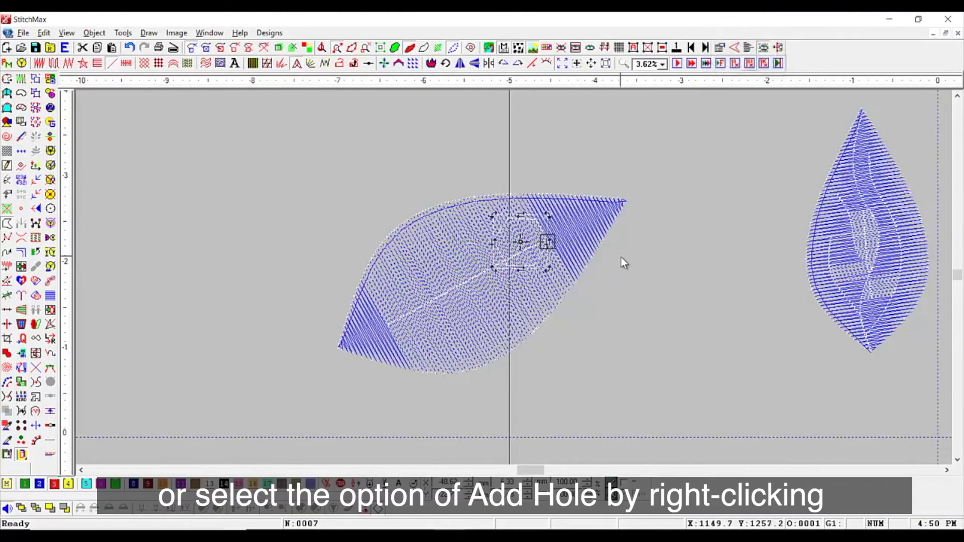
{"action": "left_click", "coordinate": [541, 173]}
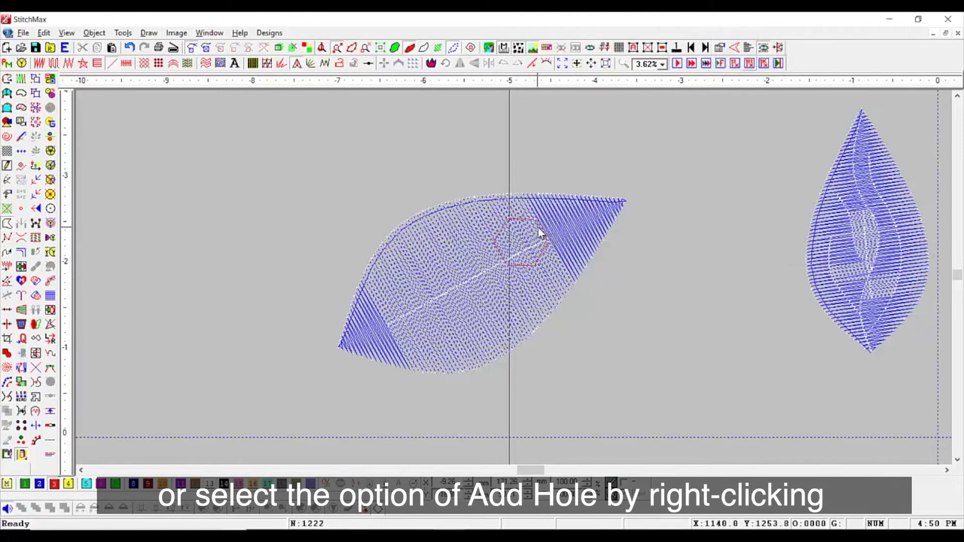
Delete the hexagon outline and add a six-point leaf-shaped hole along the middle of the slanted satin leaf.
{"action": "left_click", "coordinate": [541, 229]}
{"action": "key", "text": "Escape"}
{"action": "right_click", "coordinate": [538, 224]}
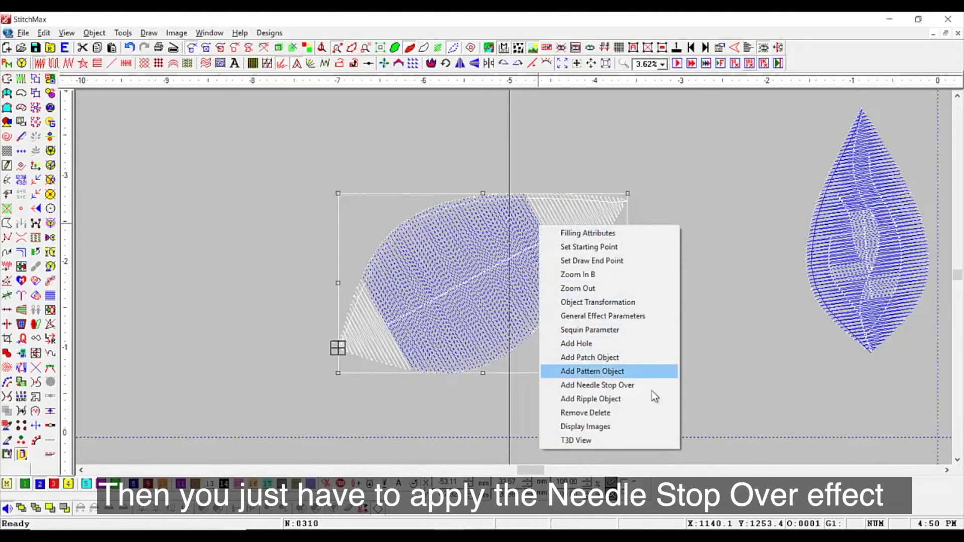
{"action": "left_click", "coordinate": [628, 344]}
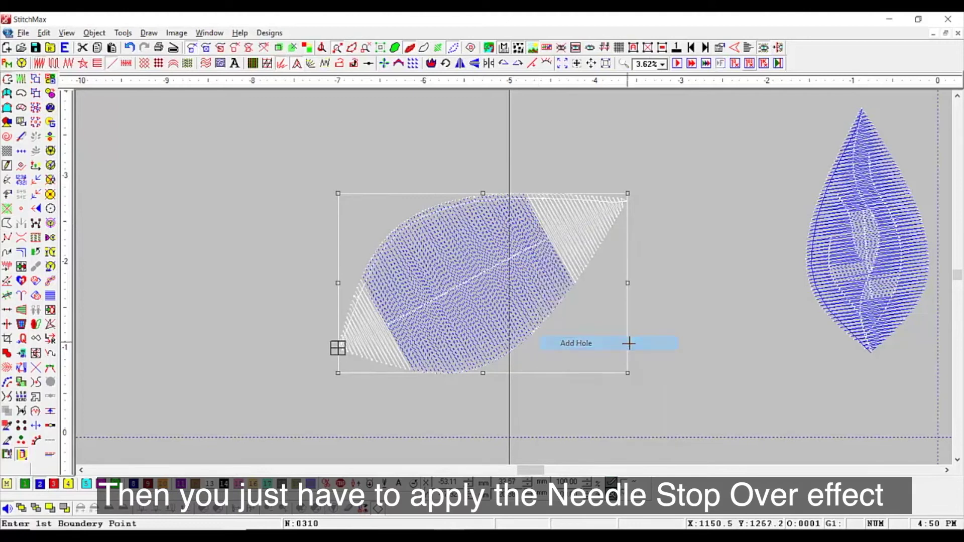
{"action": "left_click", "coordinate": [377, 327]}
{"action": "left_click", "coordinate": [411, 280]}
{"action": "left_click", "coordinate": [493, 246]}
{"action": "left_click", "coordinate": [564, 231]}
{"action": "left_click", "coordinate": [531, 278]}
{"action": "left_click", "coordinate": [458, 331]}
{"action": "right_click", "coordinate": [442, 335]}
{"action": "scroll", "coordinate": [535, 345], "scroll_direction": "down", "scroll_amount": 3}
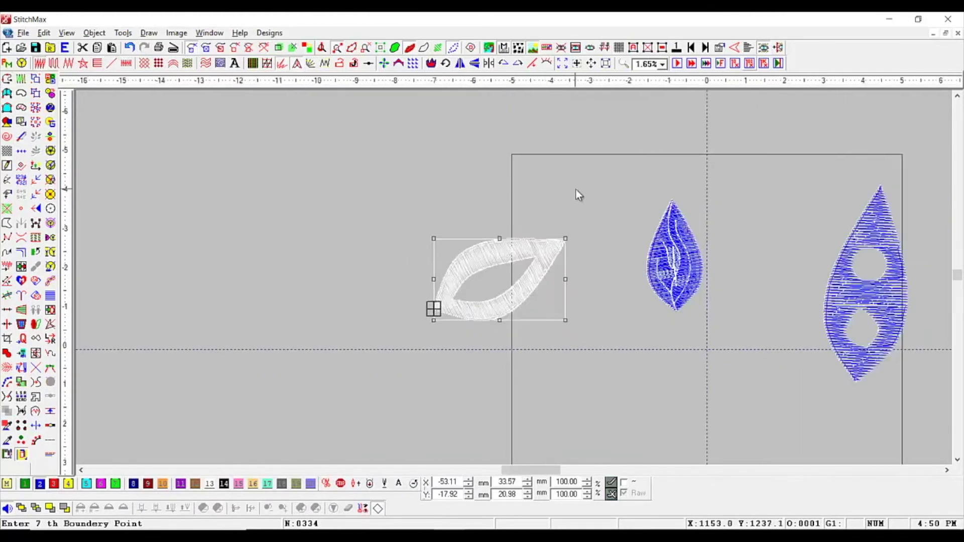
{"action": "scroll", "coordinate": [365, 352], "scroll_direction": "up", "scroll_amount": 1}
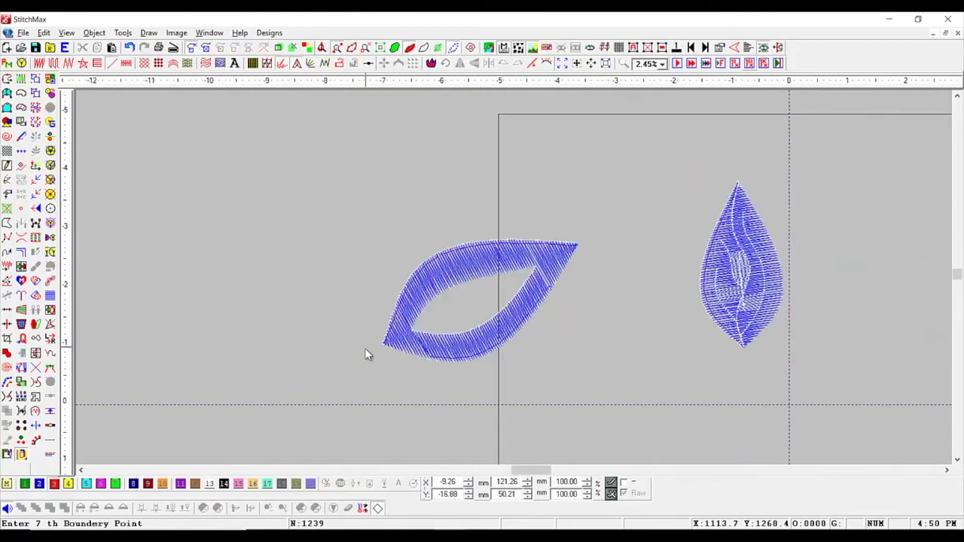
Select all three leaf designs and delete them to clear the work area.
{"action": "scroll", "coordinate": [365, 349], "scroll_direction": "down", "scroll_amount": 4}
{"action": "key", "text": "z"}
{"action": "left_click_drag", "start_coordinate": [373, 188], "coordinate": [800, 382]}
{"action": "key", "text": "ctrl+a"}
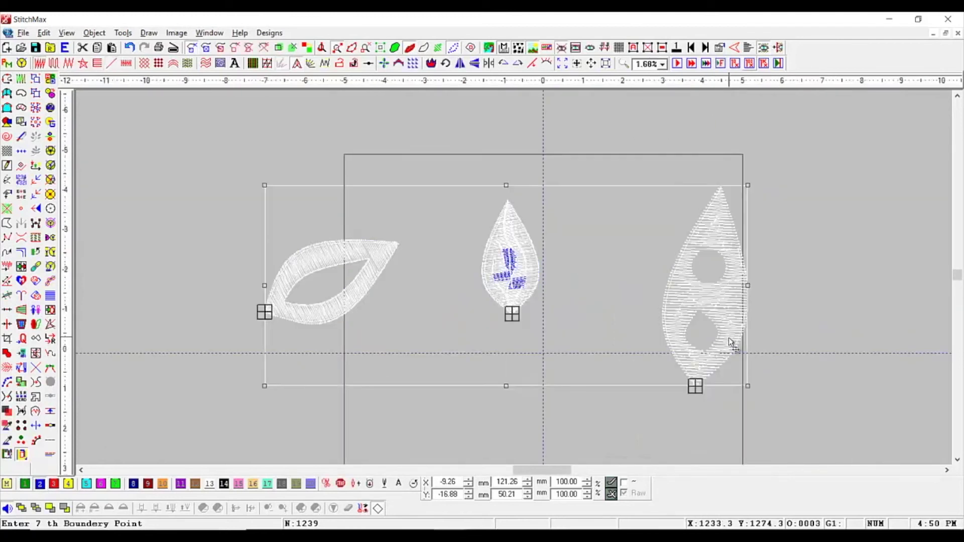
{"action": "scroll", "coordinate": [512, 305], "scroll_direction": "up", "scroll_amount": 1}
{"action": "scroll", "coordinate": [511, 305], "scroll_direction": "down", "scroll_amount": 1}
{"action": "left_click_drag", "start_coordinate": [455, 353], "coordinate": [499, 248]}
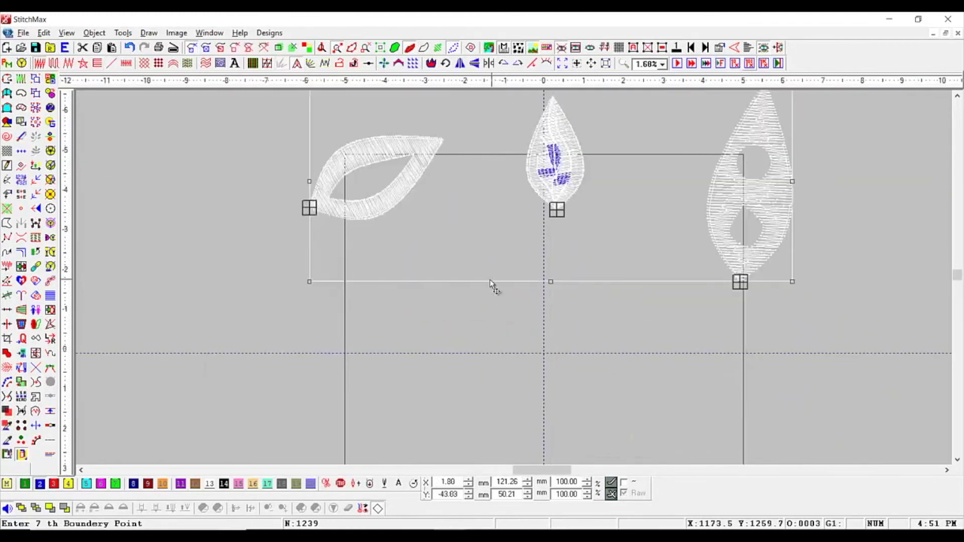
{"action": "scroll", "coordinate": [492, 285], "scroll_direction": "up", "scroll_amount": 2}
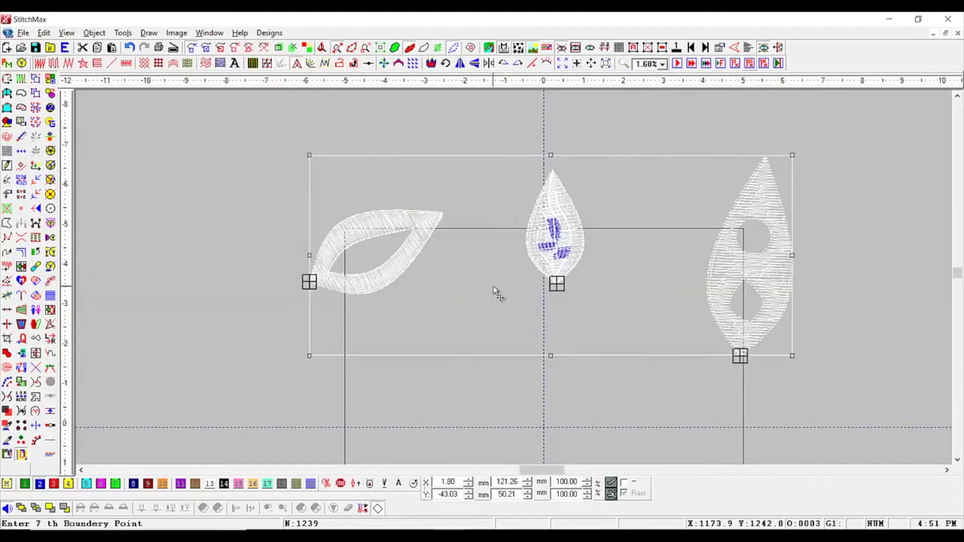
{"action": "scroll", "coordinate": [497, 294], "scroll_direction": "up", "scroll_amount": 1}
{"action": "scroll", "coordinate": [497, 294], "scroll_direction": "down", "scroll_amount": 1}
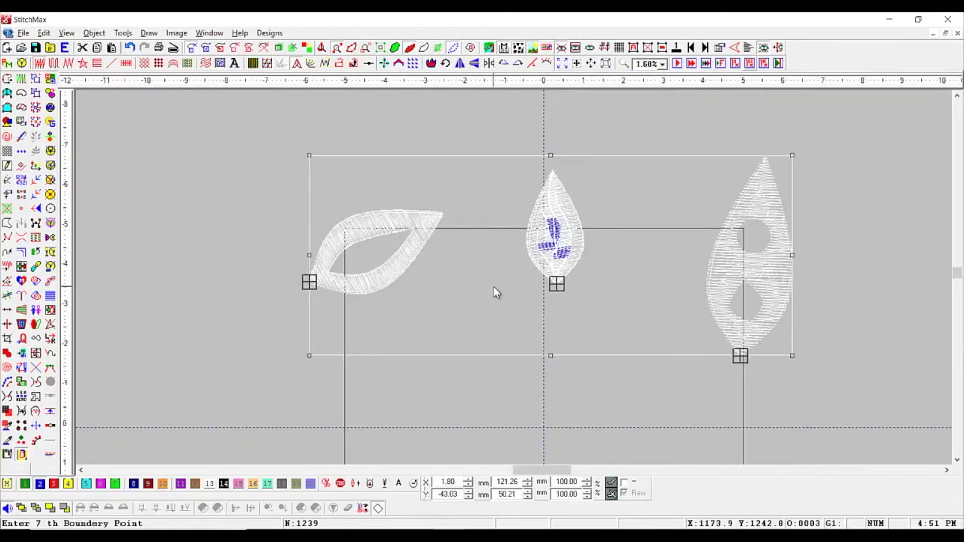
{"action": "key", "text": "Delete"}
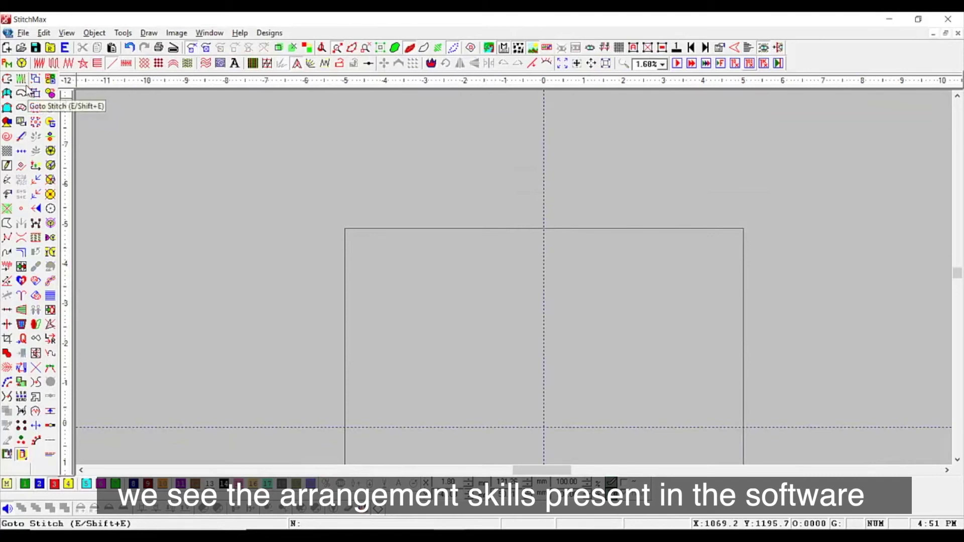
Draw an open U-shaped baseline about 31 mm wide and 55 mm tall, with straight vertical arms joined by an arc at the lower end.
{"action": "left_click", "coordinate": [7, 79]}
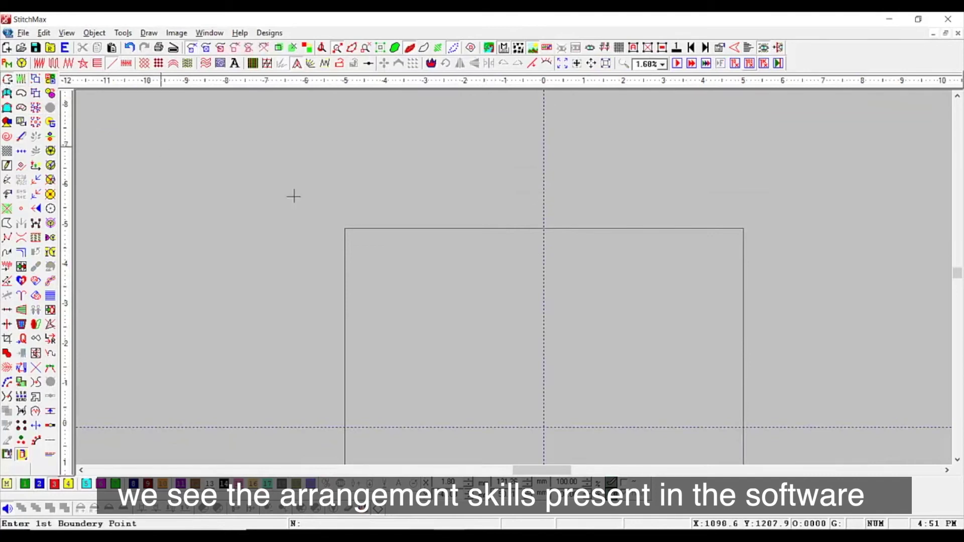
{"action": "left_click", "coordinate": [420, 168]}
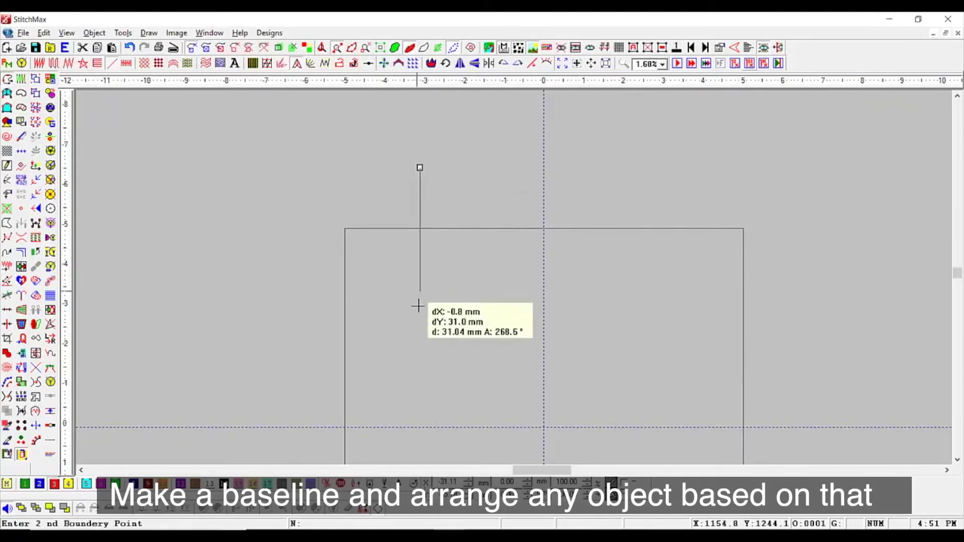
{"action": "left_click", "coordinate": [421, 340]}
{"action": "key", "text": "alt+x"}
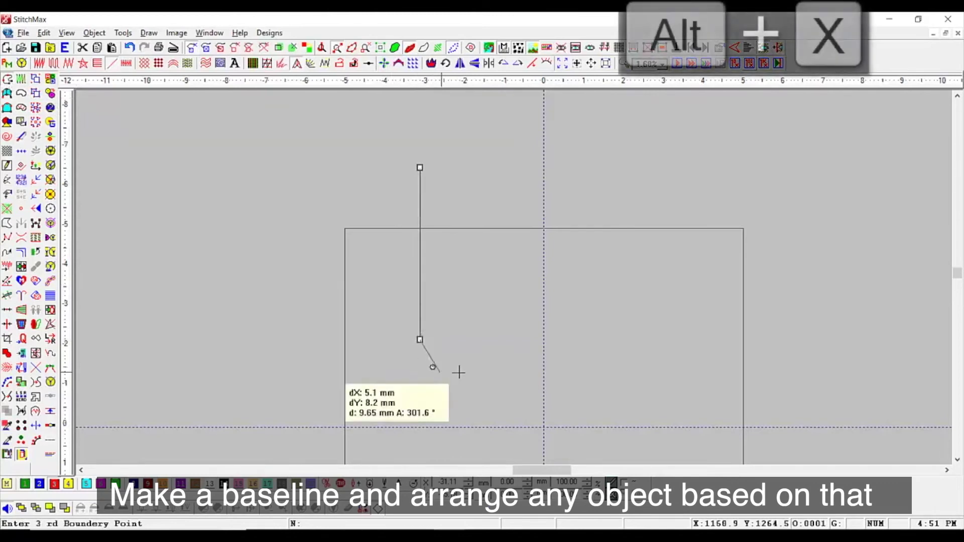
{"action": "left_click", "coordinate": [478, 389]}
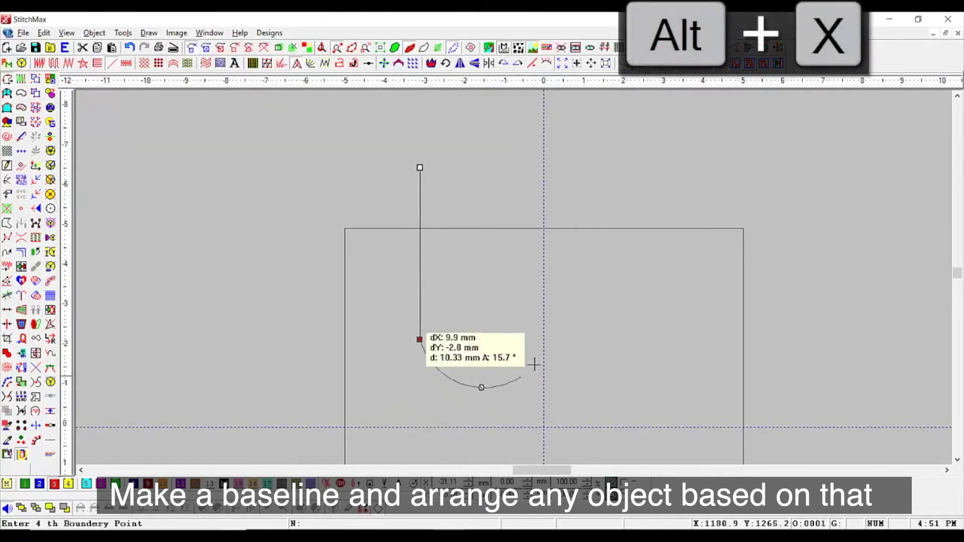
{"action": "left_click", "coordinate": [544, 339]}
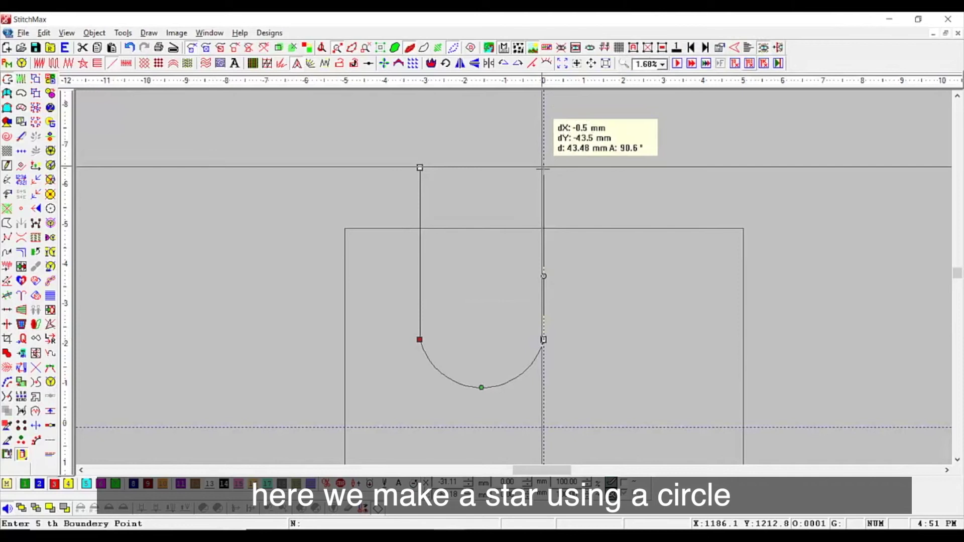
{"action": "left_click", "coordinate": [542, 168]}
{"action": "key", "text": "Return"}
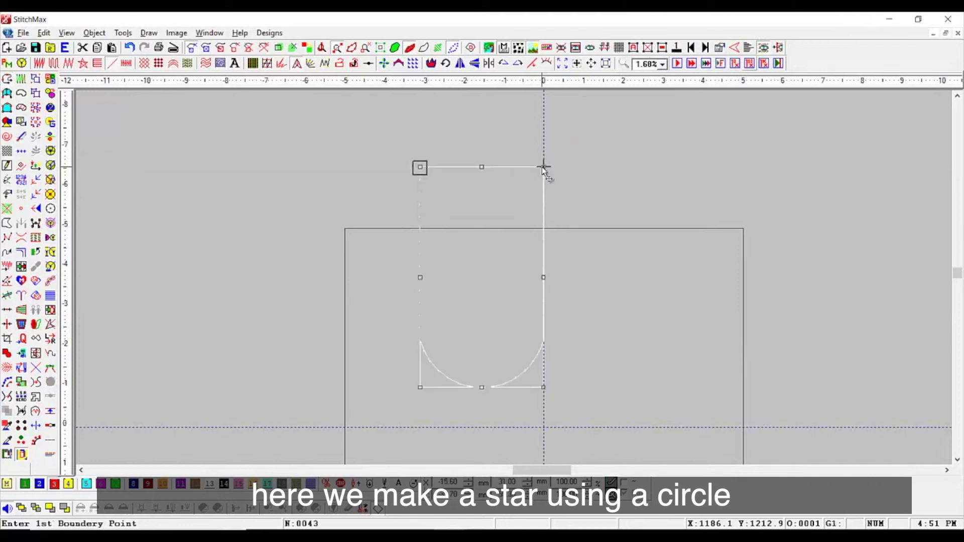
Draw a circle about 7 mm across just outside the upper end of the baseline's left arm.
{"action": "left_click_drag", "start_coordinate": [317, 142], "coordinate": [538, 318]}
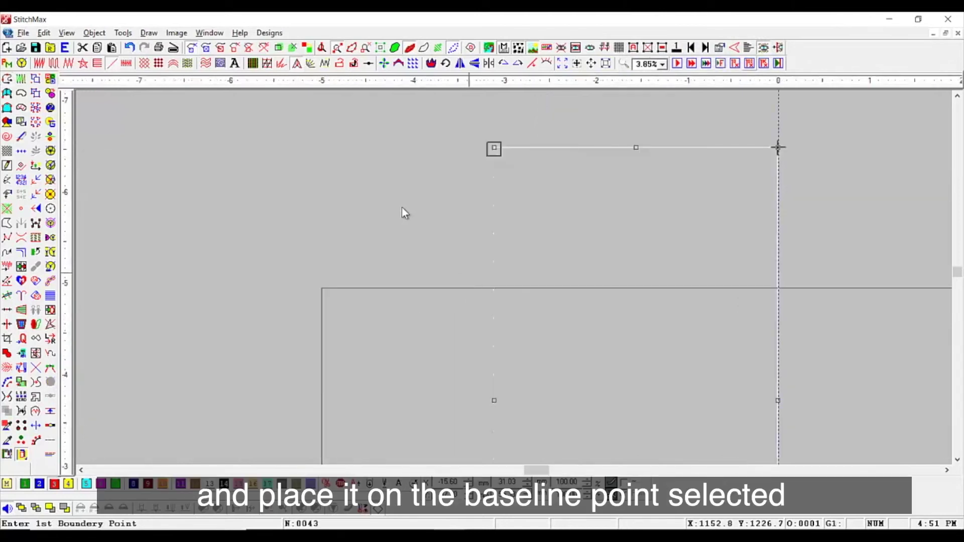
{"action": "left_click_drag", "start_coordinate": [350, 127], "coordinate": [836, 354]}
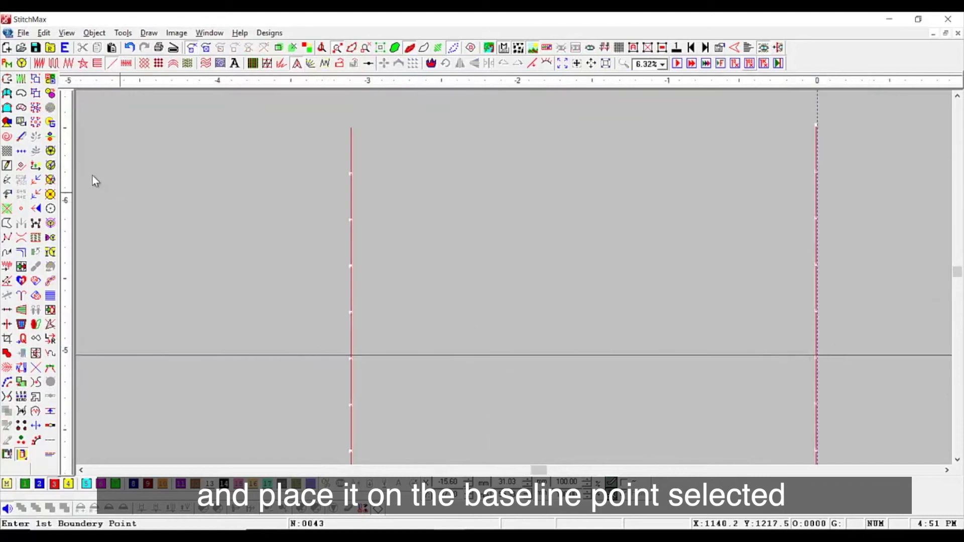
{"action": "left_click", "coordinate": [40, 97]}
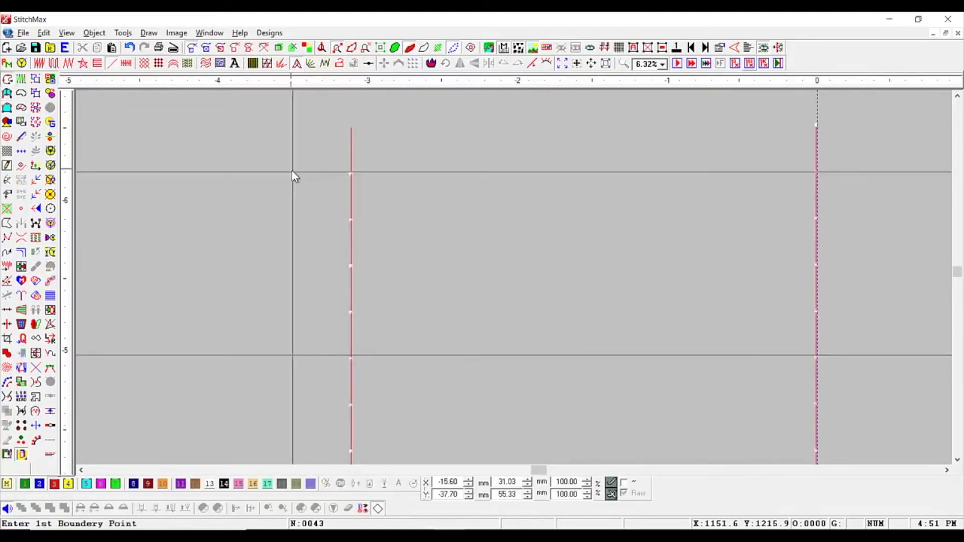
{"action": "key", "text": "o"}
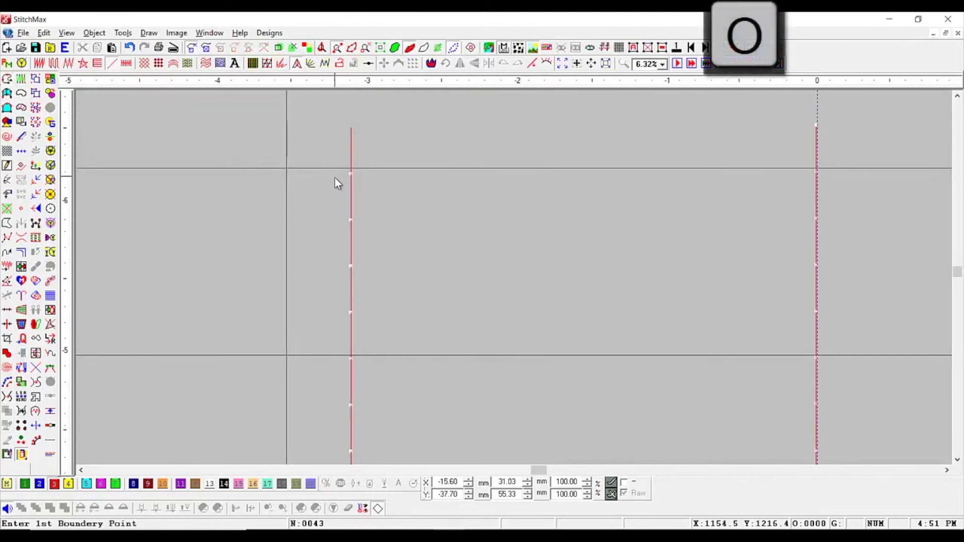
{"action": "scroll", "coordinate": [312, 203], "scroll_direction": "down", "scroll_amount": 1}
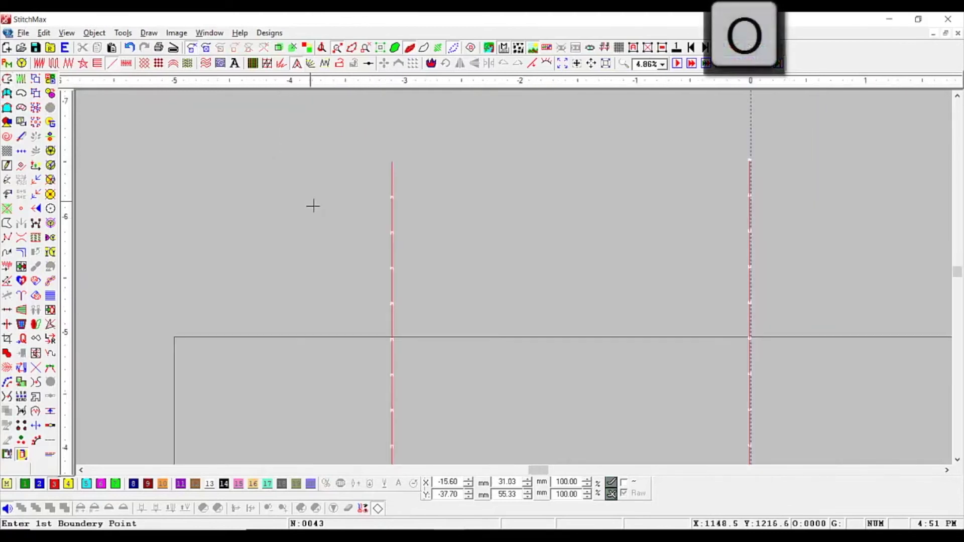
{"action": "left_click_drag", "start_coordinate": [333, 196], "coordinate": [375, 196]}
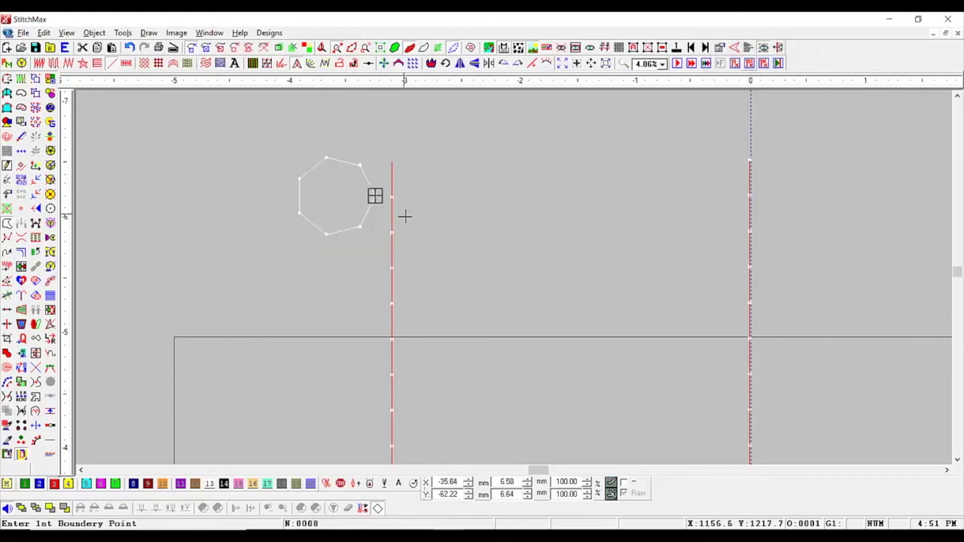
Apply the star fill to the circle and move it so that its edge touches the baseline's left arm.
{"action": "left_click", "coordinate": [84, 64]}
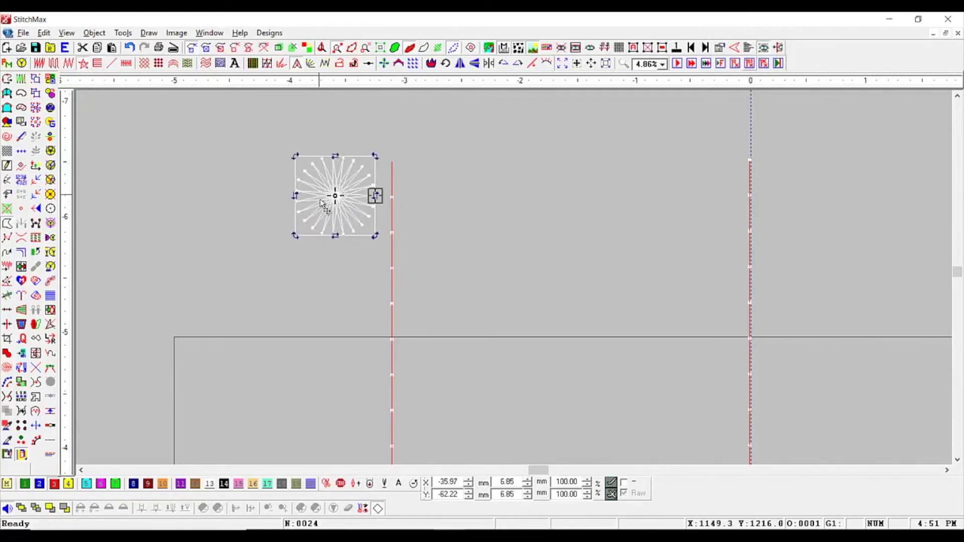
{"action": "left_click_drag", "start_coordinate": [322, 204], "coordinate": [338, 206]}
{"action": "left_click", "coordinate": [392, 260]}
{"action": "scroll", "coordinate": [396, 256], "scroll_direction": "down", "scroll_amount": 2}
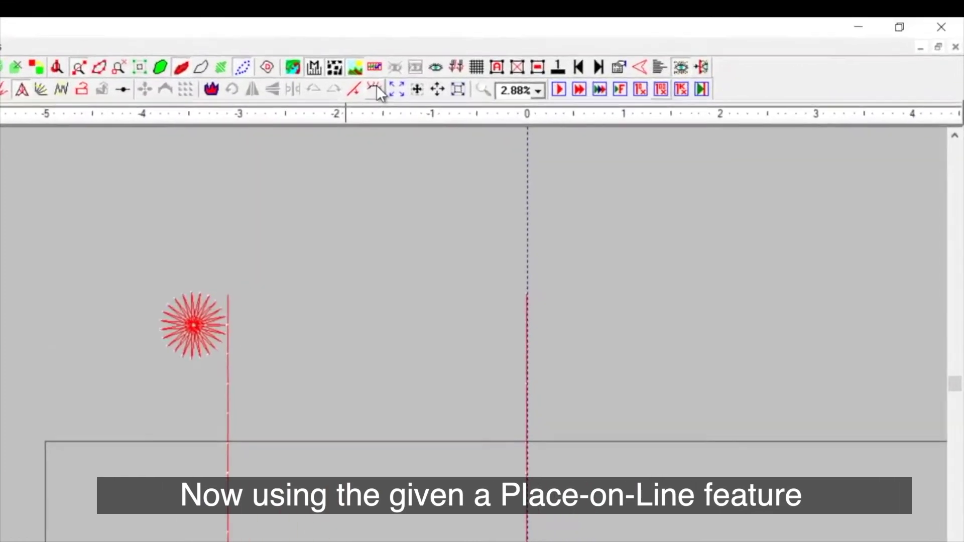
Place copies of the star along the U-shaped baseline with Place On Line.
{"action": "left_click", "coordinate": [334, 95]}
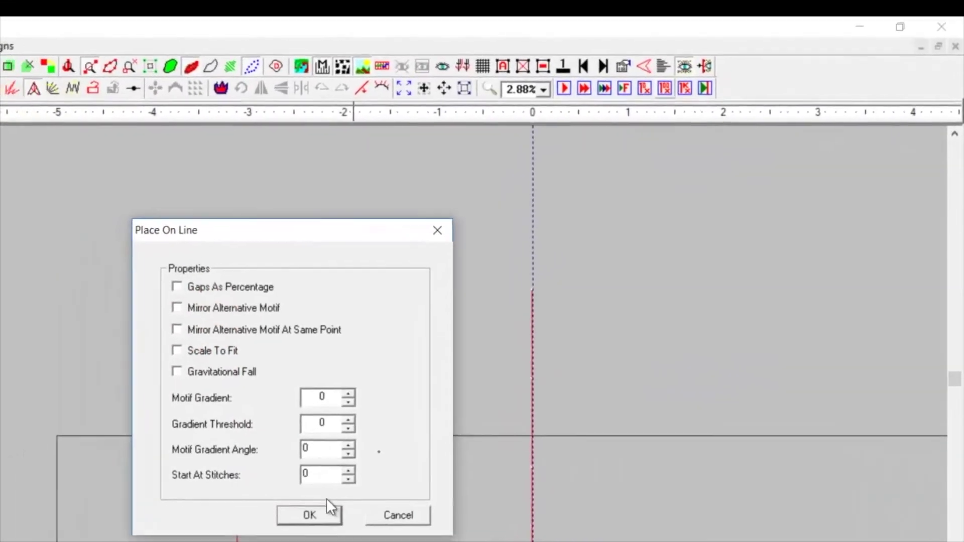
{"action": "left_click", "coordinate": [330, 510]}
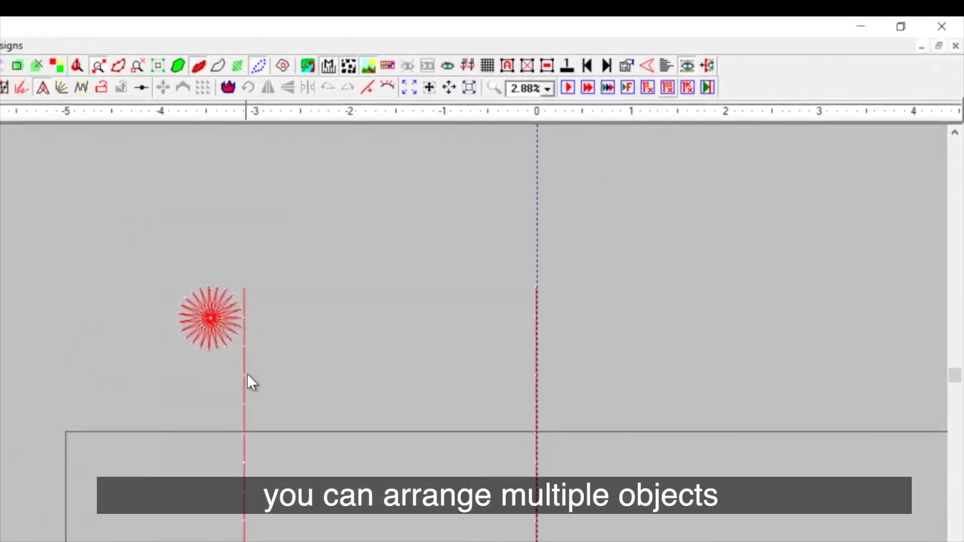
{"action": "left_click", "coordinate": [243, 370]}
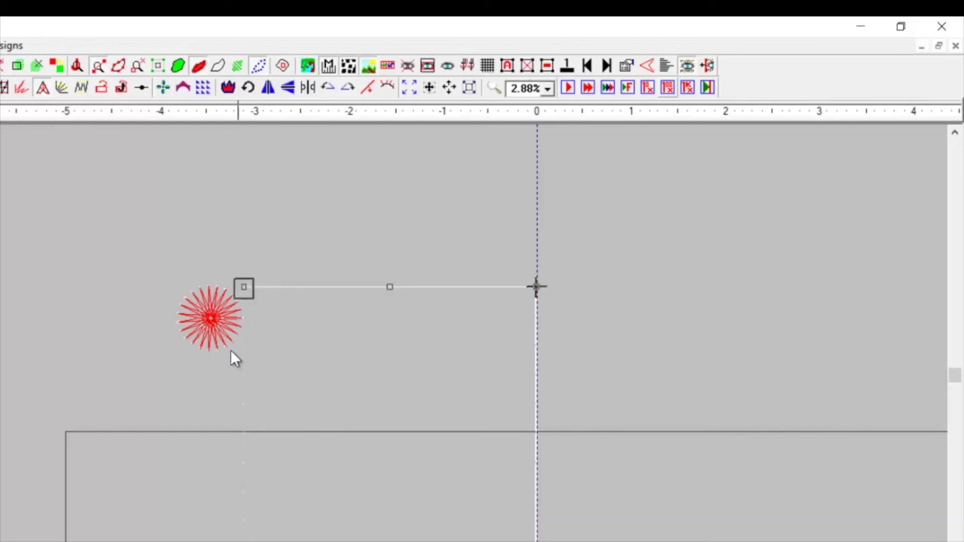
{"action": "left_click", "coordinate": [212, 326], "text": "ctrl"}
{"action": "scroll", "coordinate": [177, 300], "scroll_direction": "down", "scroll_amount": 3}
{"action": "left_click_drag", "start_coordinate": [171, 291], "coordinate": [569, 541]}
{"action": "left_click", "coordinate": [387, 88]}
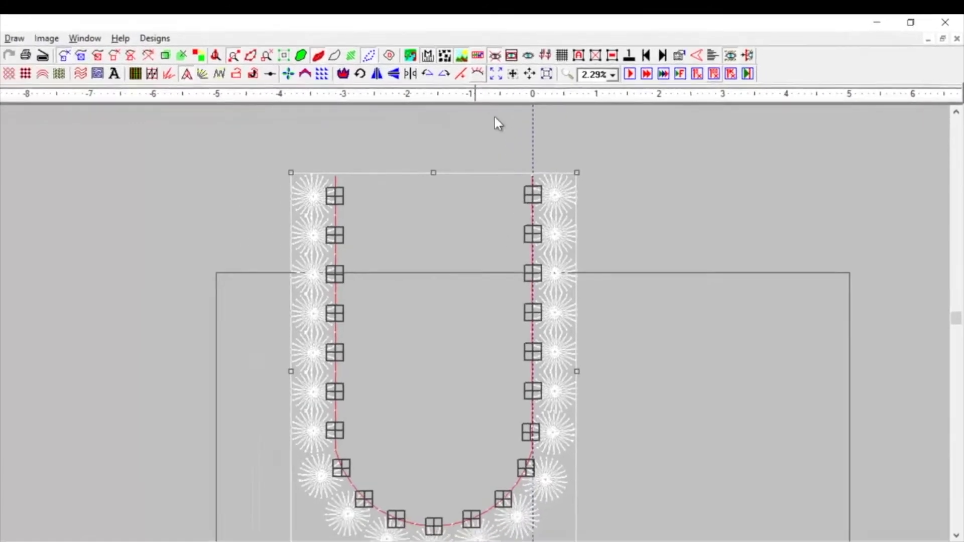
{"action": "left_click", "coordinate": [601, 334]}
{"action": "scroll", "coordinate": [601, 329], "scroll_direction": "down", "scroll_amount": 1}
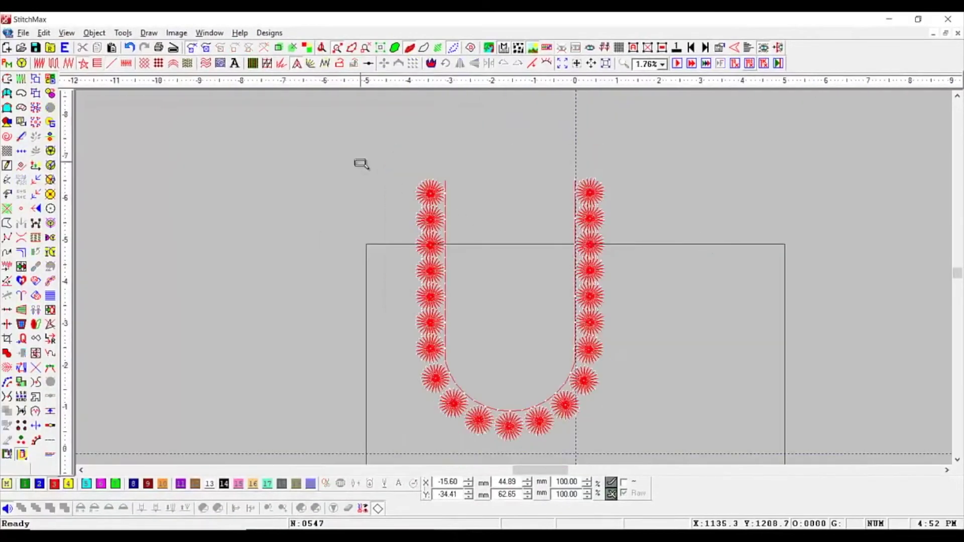
Check the placed stars close up for overlaps and undo their placement along the baseline.
{"action": "left_click_drag", "start_coordinate": [351, 149], "coordinate": [704, 467]}
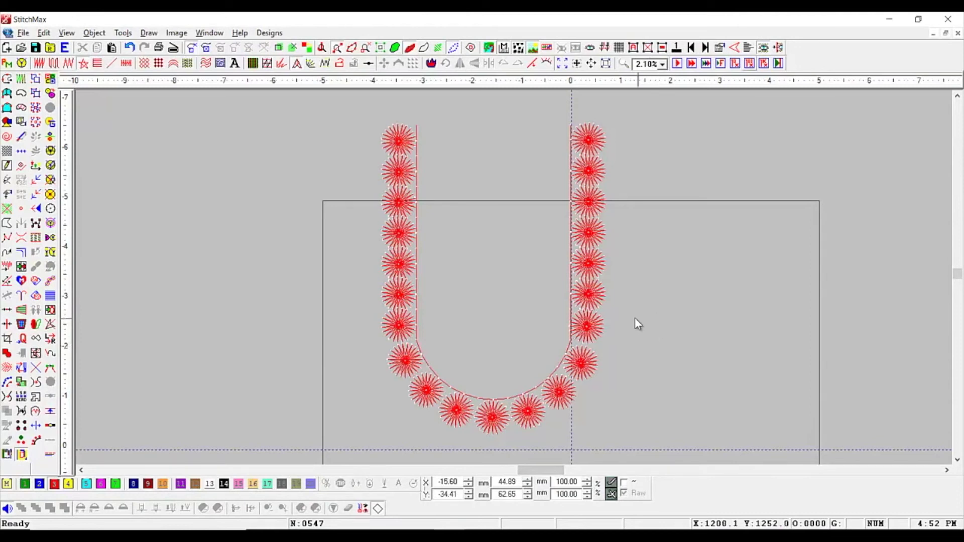
{"action": "left_click_drag", "start_coordinate": [336, 136], "coordinate": [500, 217]}
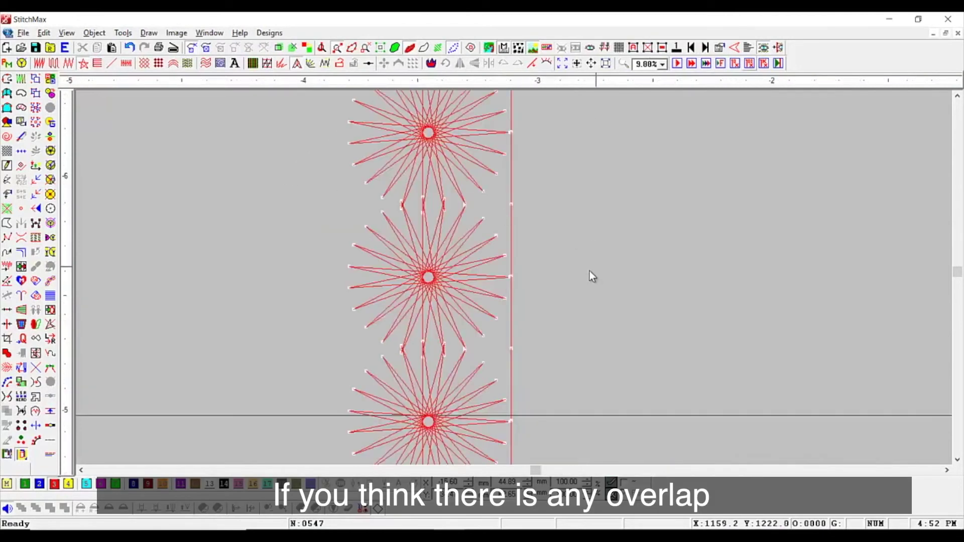
{"action": "key", "text": "ctrl+z"}
Increase the stitch length in the line fill parameters of the U-shaped baseline to widen the spacing of its points.
{"action": "left_click", "coordinate": [511, 218]}
{"action": "scroll", "coordinate": [663, 288], "scroll_direction": "down", "scroll_amount": 5}
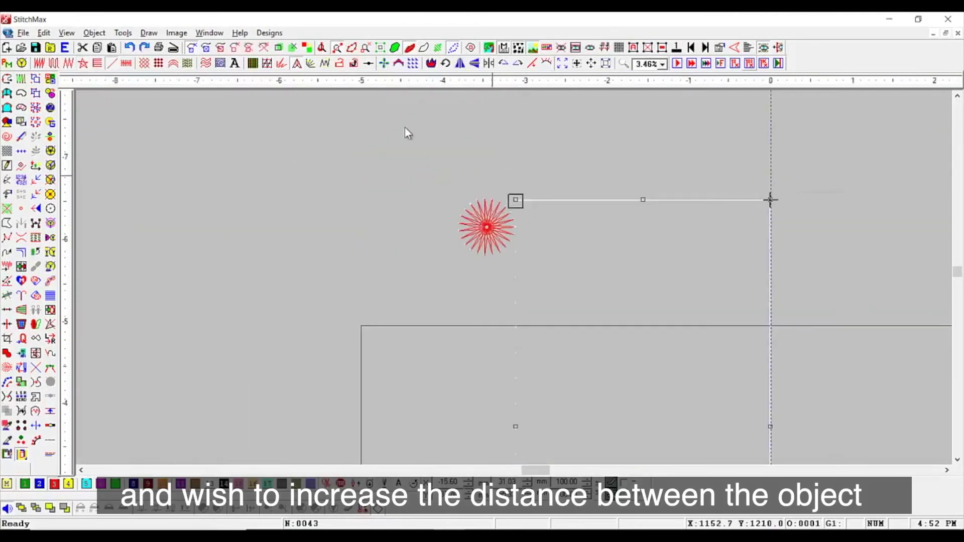
{"action": "left_click", "coordinate": [112, 65]}
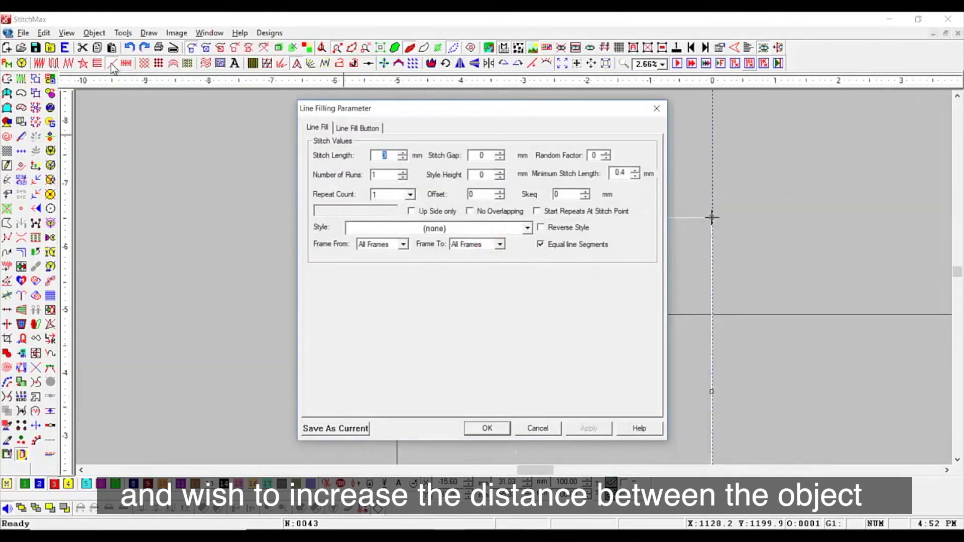
{"action": "key", "text": "Return"}
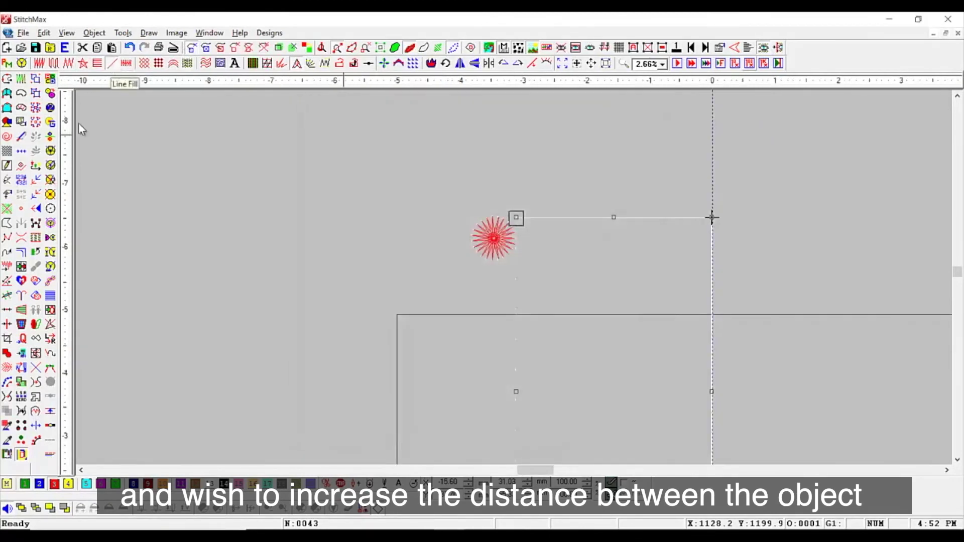
{"action": "scroll", "coordinate": [151, 151], "scroll_direction": "down", "scroll_amount": 1}
{"action": "left_click", "coordinate": [297, 243]}
Move the star so that its edge point meets a stitch point near the upper end of the baseline's left arm.
{"action": "key", "text": "z"}
{"action": "left_click_drag", "start_coordinate": [395, 212], "coordinate": [831, 446]}
{"action": "scroll", "coordinate": [607, 297], "scroll_direction": "up", "scroll_amount": 1}
{"action": "scroll", "coordinate": [225, 144], "scroll_direction": "up", "scroll_amount": 2}
{"action": "left_click_drag", "start_coordinate": [284, 184], "coordinate": [290, 202]}
{"action": "scroll", "coordinate": [362, 282], "scroll_direction": "down", "scroll_amount": 2}
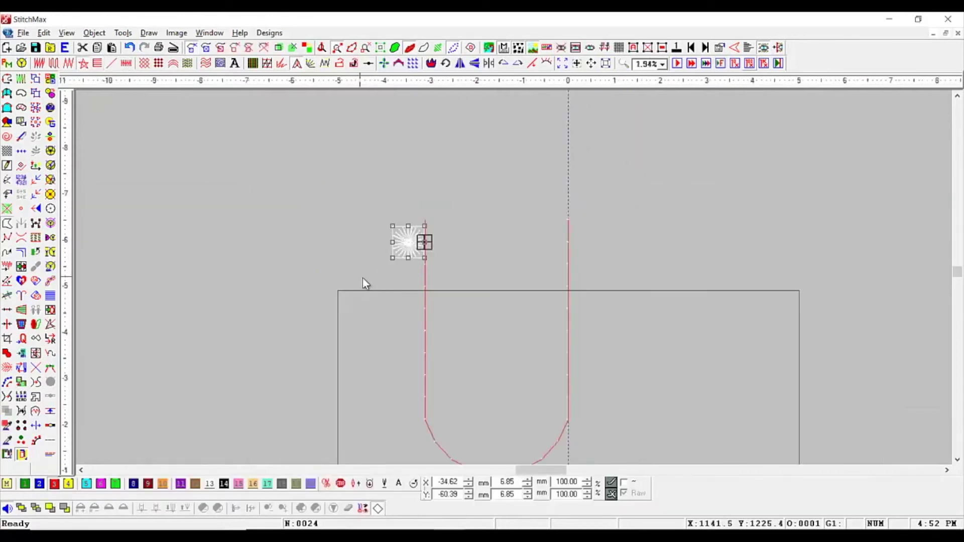
Place copies of the star at the widened points of the U-shaped baseline with Place On Line.
{"action": "left_click", "coordinate": [424, 286]}
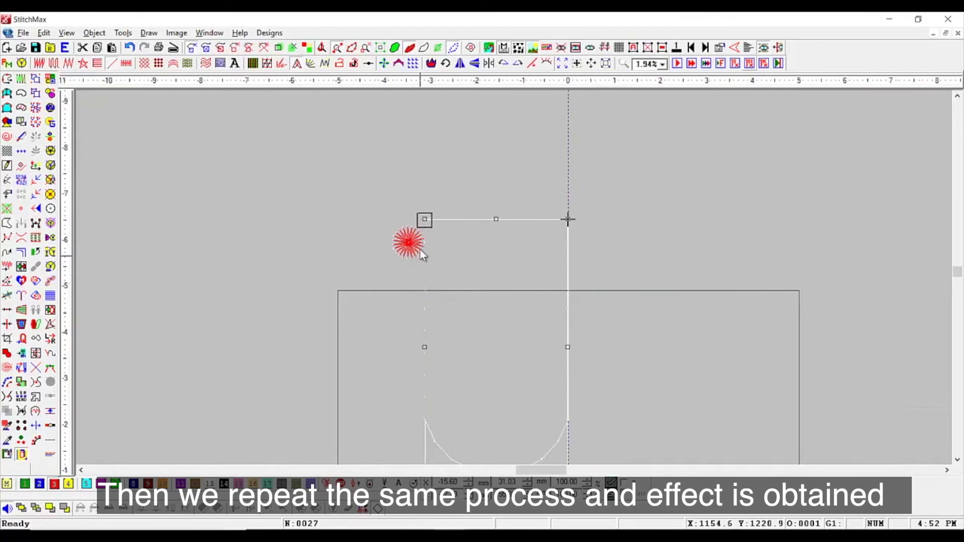
{"action": "left_click", "coordinate": [547, 65]}
{"action": "left_click", "coordinate": [654, 202]}
{"action": "scroll", "coordinate": [566, 210], "scroll_direction": "down", "scroll_amount": 2}
{"action": "key", "text": "z"}
{"action": "left_click_drag", "start_coordinate": [379, 234], "coordinate": [412, 261]}
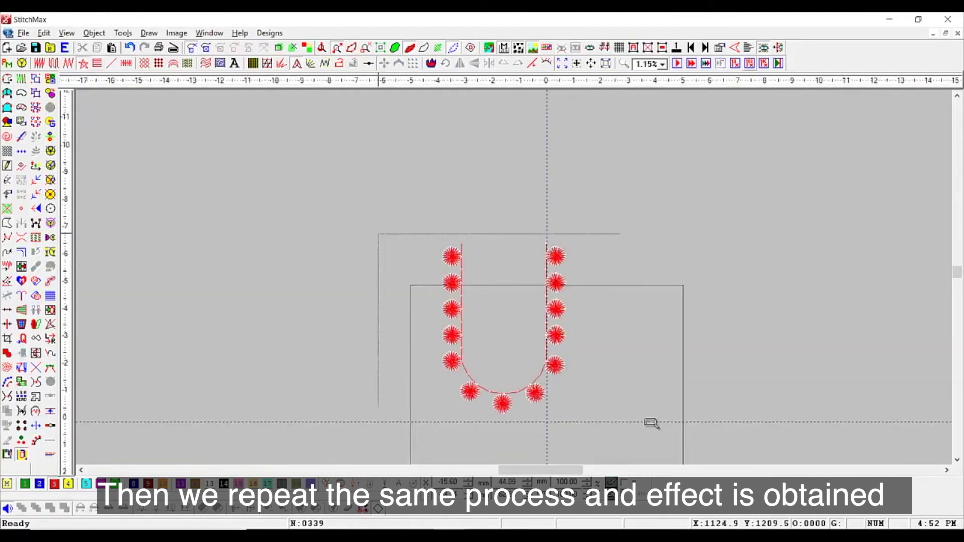
{"action": "scroll", "coordinate": [654, 423], "scroll_direction": "up", "scroll_amount": 1}
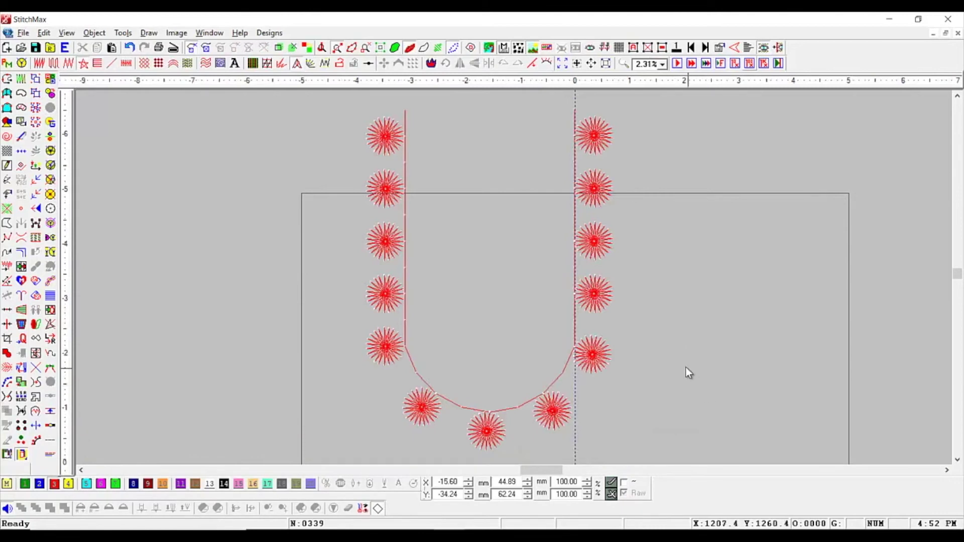
{"action": "scroll", "coordinate": [685, 371], "scroll_direction": "down", "scroll_amount": 1}
{"action": "left_click_drag", "start_coordinate": [356, 167], "coordinate": [612, 402]}
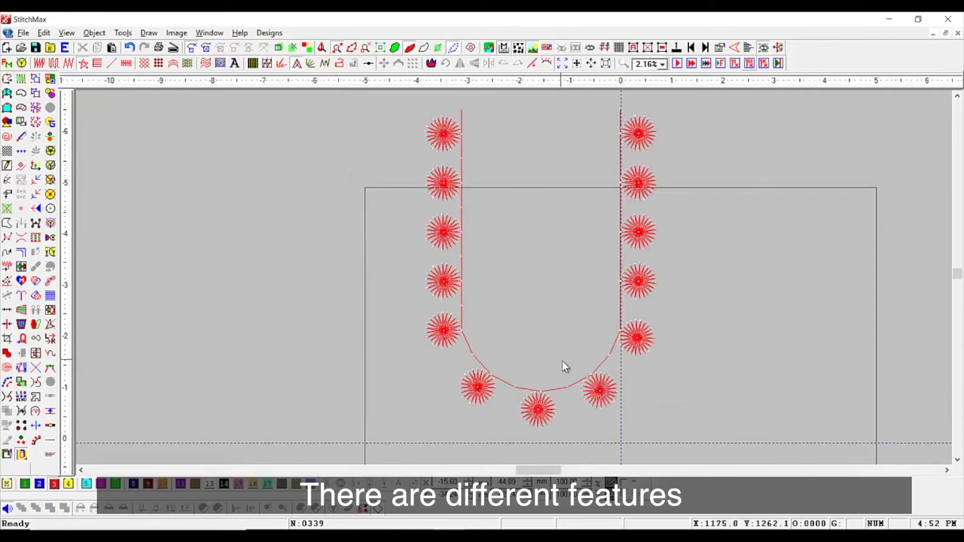
Draw an open rising Bezier curve about 87 mm wide and 53 mm high in the empty area beside the star-lined U shape.
{"action": "scroll", "coordinate": [553, 360], "scroll_direction": "down", "scroll_amount": 2}
{"action": "scroll", "coordinate": [322, 246], "scroll_direction": "up", "scroll_amount": 2}
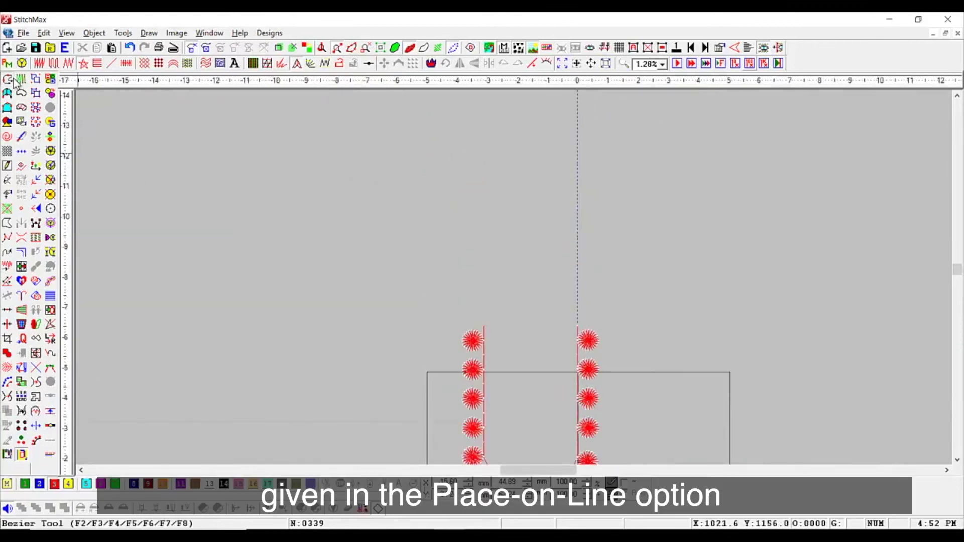
{"action": "left_click", "coordinate": [11, 80]}
{"action": "left_click", "coordinate": [271, 340]}
{"action": "left_click", "coordinate": [316, 280]}
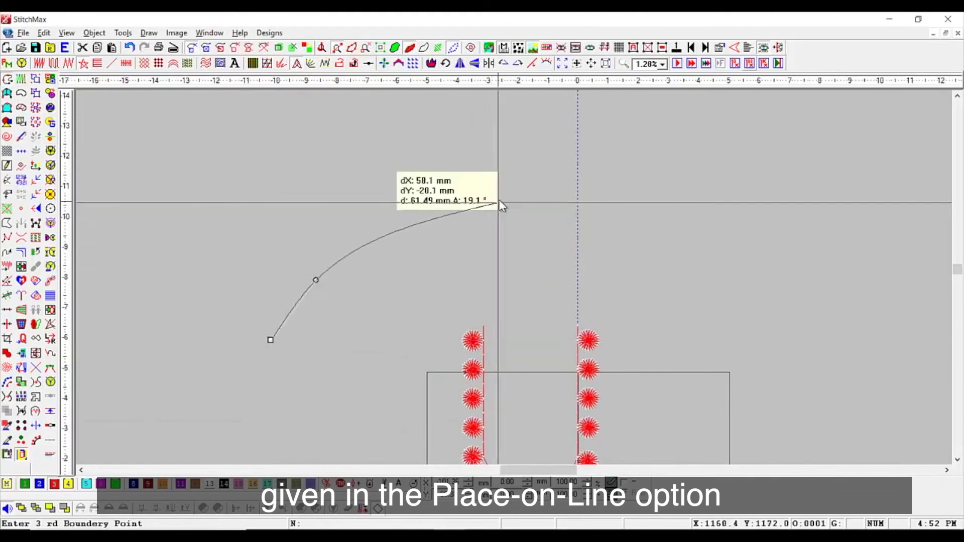
{"action": "left_click", "coordinate": [534, 179]}
{"action": "right_click", "coordinate": [534, 179]}
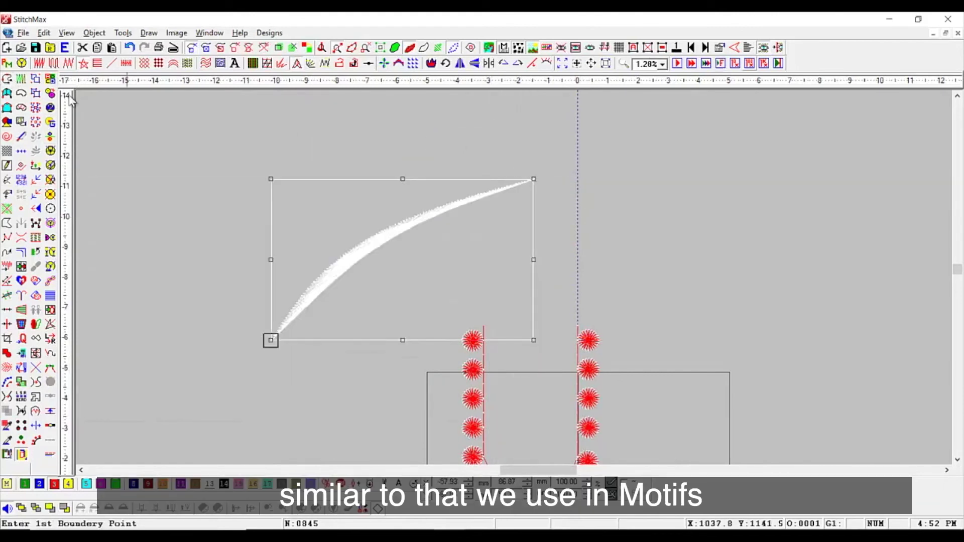
Convert the new curve from its current fill to a plain line of stitches.
{"action": "left_click", "coordinate": [111, 61]}
{"action": "key", "text": "z"}
{"action": "left_click_drag", "start_coordinate": [172, 172], "coordinate": [614, 402]}
{"action": "left_click", "coordinate": [234, 48]}
{"action": "key", "text": "z"}
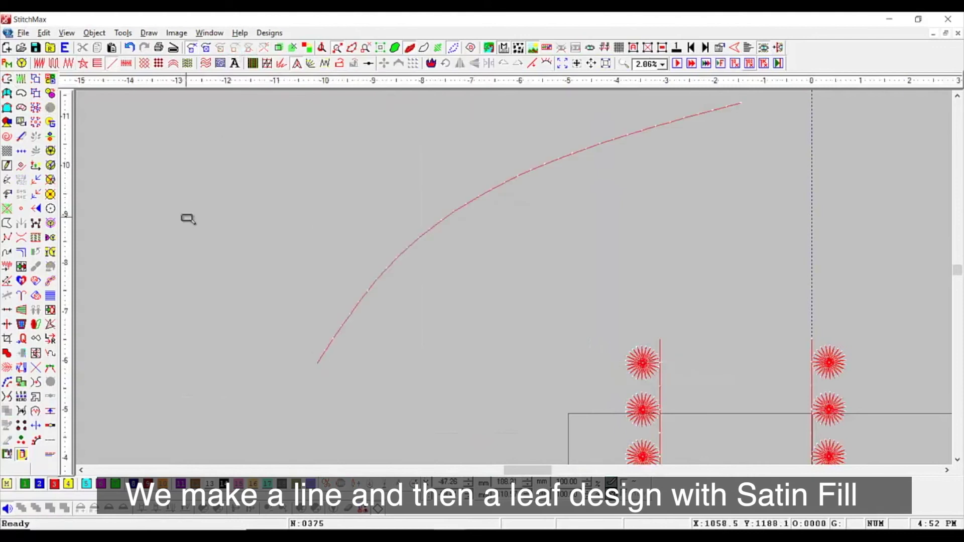
Draw a leaf outline about 8 mm wide and 14 mm high from a stitch point near the curve's lower end, mirroring its half to close it.
{"action": "left_click_drag", "start_coordinate": [193, 206], "coordinate": [571, 429]}
{"action": "left_click", "coordinate": [7, 79]}
{"action": "scroll", "coordinate": [446, 340], "scroll_direction": "up", "scroll_amount": 1}
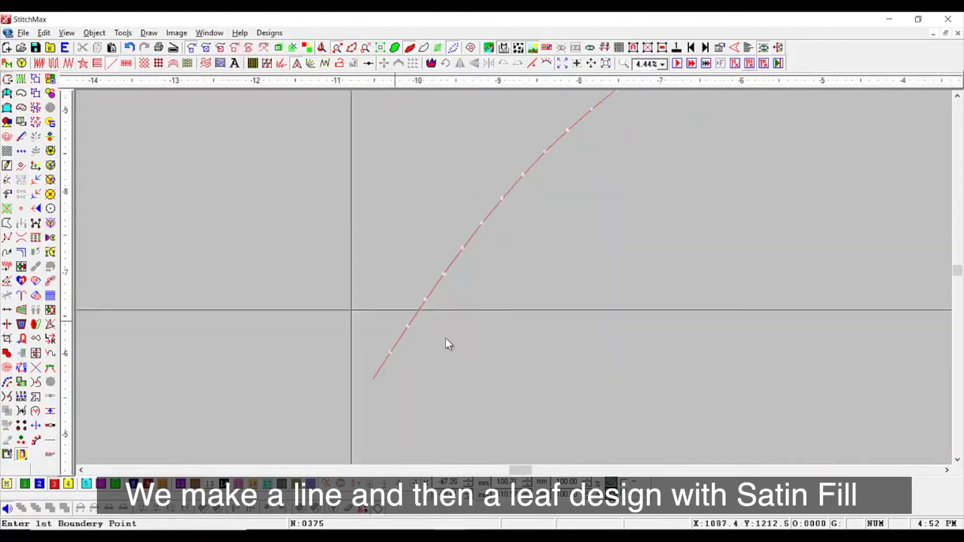
{"action": "left_click", "coordinate": [390, 352]}
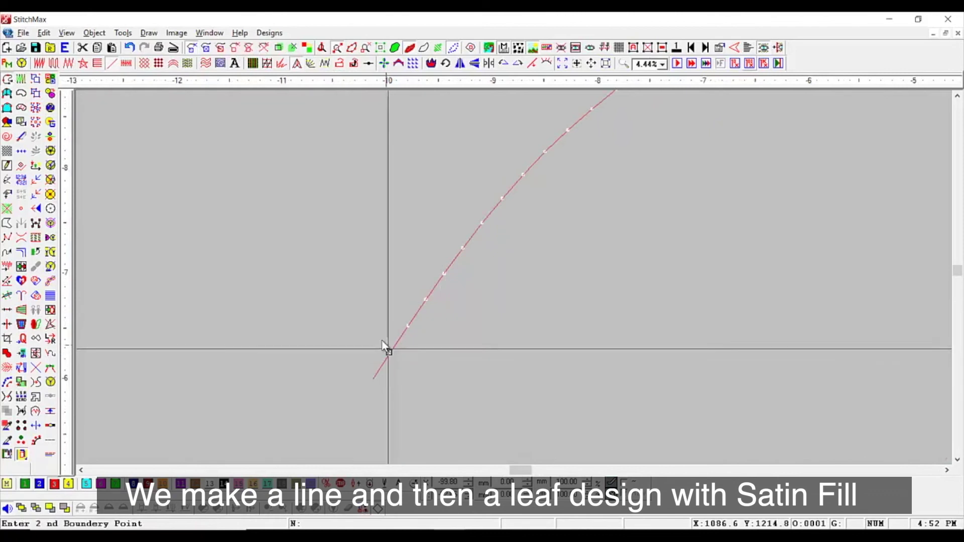
{"action": "left_click", "coordinate": [342, 318]}
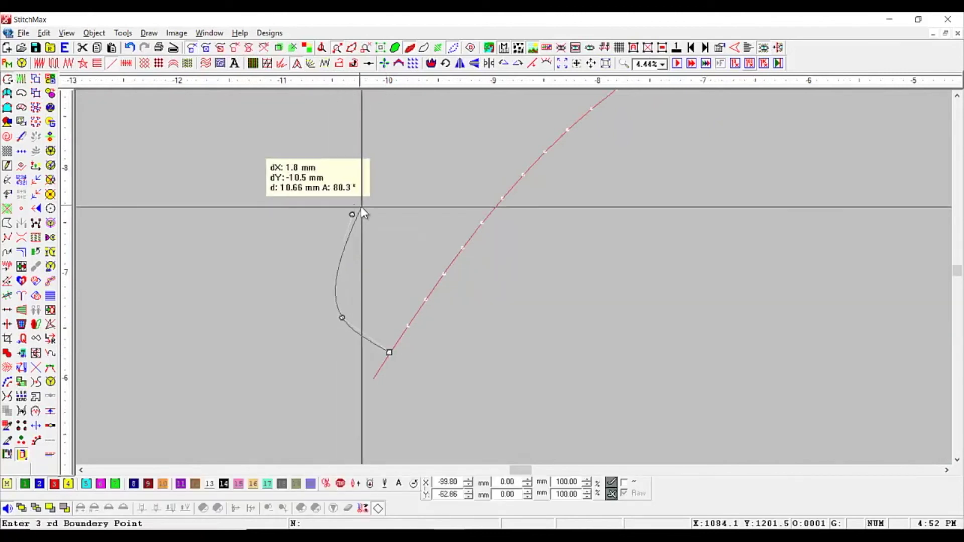
{"action": "left_click", "coordinate": [361, 207]}
{"action": "key", "text": "shift+m"}
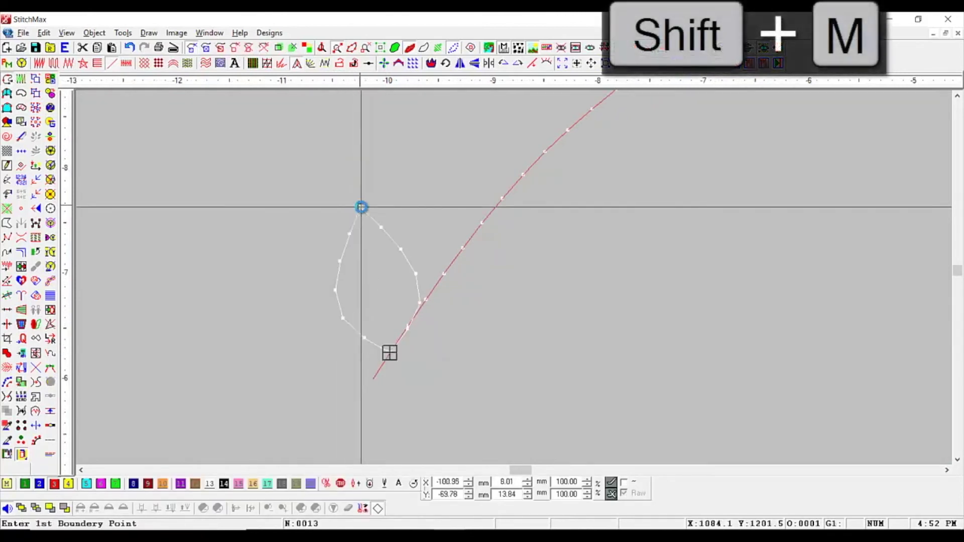
Reduce the leaf outline to about 5 by 9 mm and give it a satin fill.
{"action": "left_click_drag", "start_coordinate": [421, 207], "coordinate": [392, 256]}
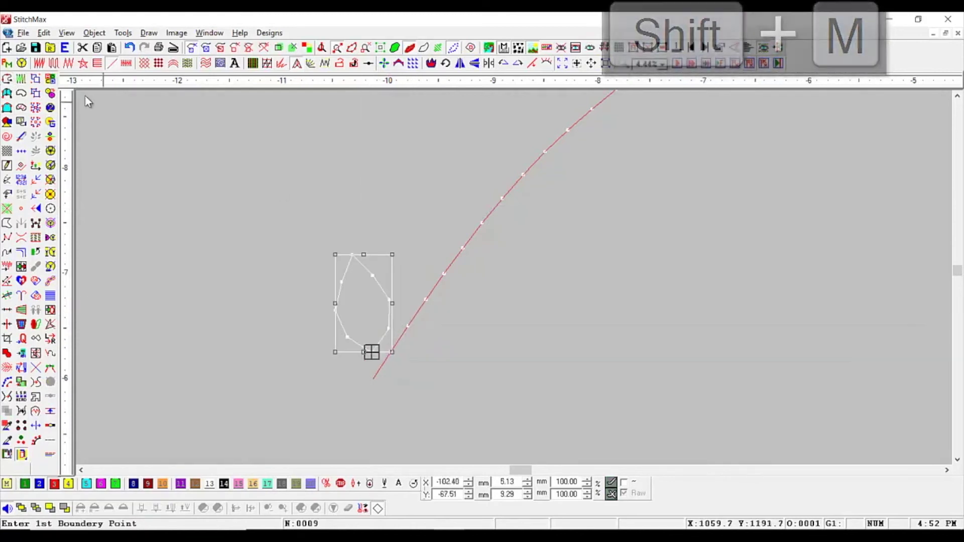
{"action": "left_click", "coordinate": [38, 64]}
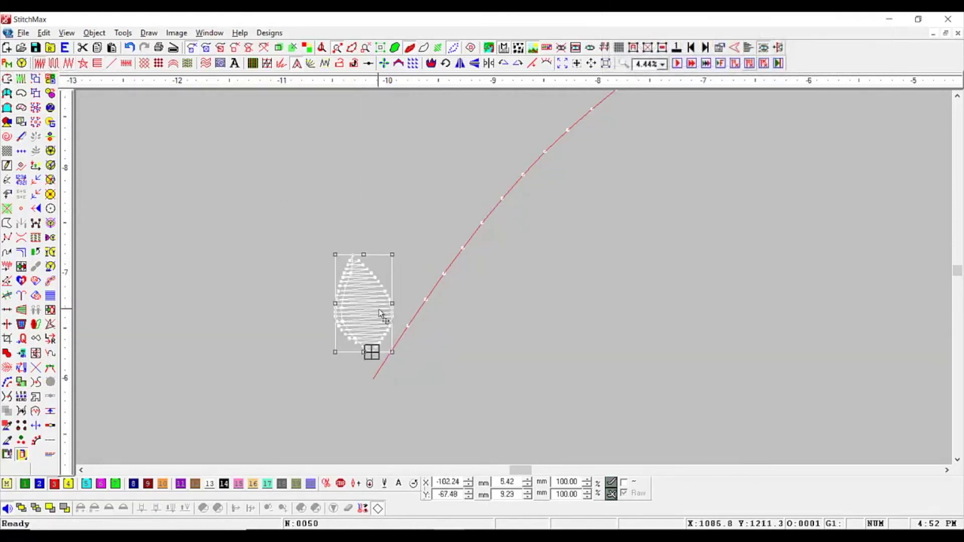
Move the satin leaf so that its base point meets the stitch point near the curve's lower end.
{"action": "key", "text": "n"}
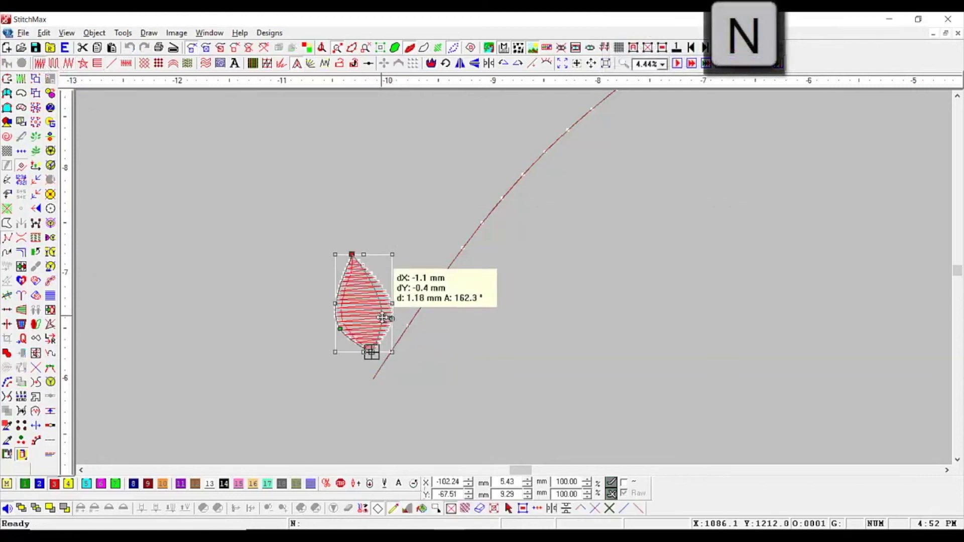
{"action": "mouse_move", "coordinate": [382, 317]}
{"action": "left_mouse_down"}
{"action": "mouse_move", "coordinate": [345, 329]}
{"action": "mouse_move", "coordinate": [382, 309]}
{"action": "left_mouse_up"}
{"action": "key", "text": "n"}
{"action": "scroll", "coordinate": [539, 224], "scroll_direction": "down", "scroll_amount": 6}
{"action": "left_click", "coordinate": [428, 170]}
{"action": "key", "text": "z"}
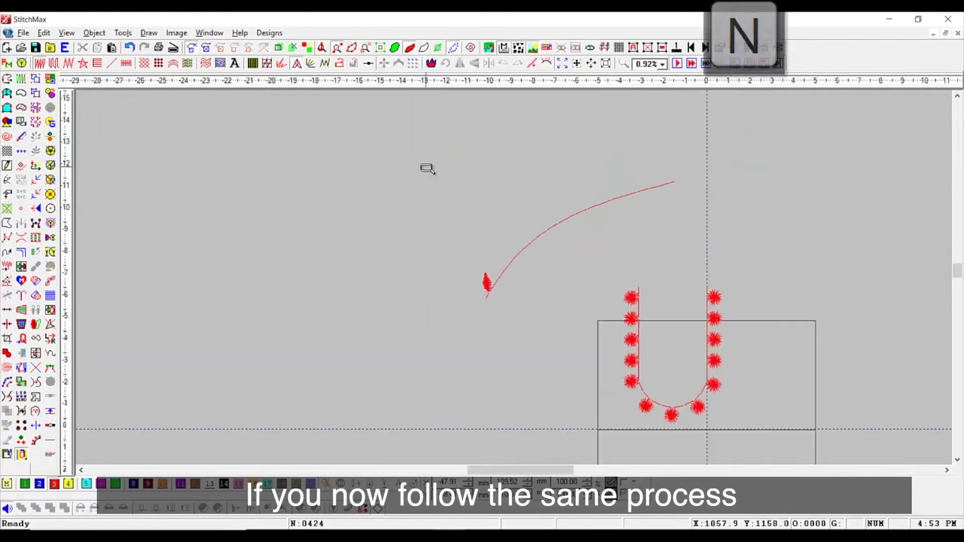
Select the curve and the satin leaf and distribute leaf copies along the curve with Place On Line.
{"action": "scroll", "coordinate": [605, 201], "scroll_direction": "up", "scroll_amount": 5}
{"action": "left_click", "coordinate": [515, 245]}
{"action": "scroll", "coordinate": [514, 281], "scroll_direction": "down", "scroll_amount": 1}
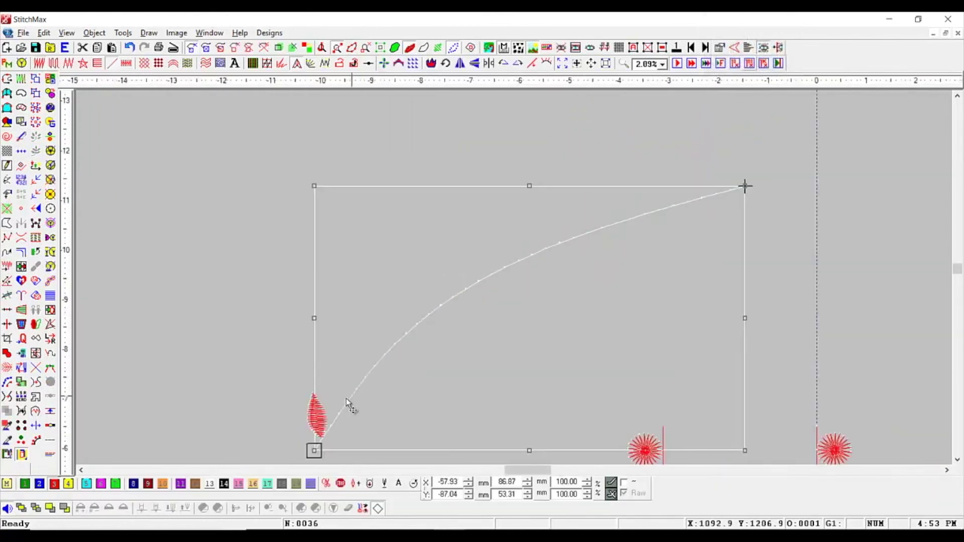
{"action": "left_click", "coordinate": [319, 415], "text": "shift"}
{"action": "scroll", "coordinate": [516, 280], "scroll_direction": "down", "scroll_amount": 1}
{"action": "left_click", "coordinate": [547, 63]}
{"action": "left_click", "coordinate": [296, 235]}
{"action": "key", "text": "z"}
{"action": "left_click_drag", "start_coordinate": [332, 153], "coordinate": [837, 449]}
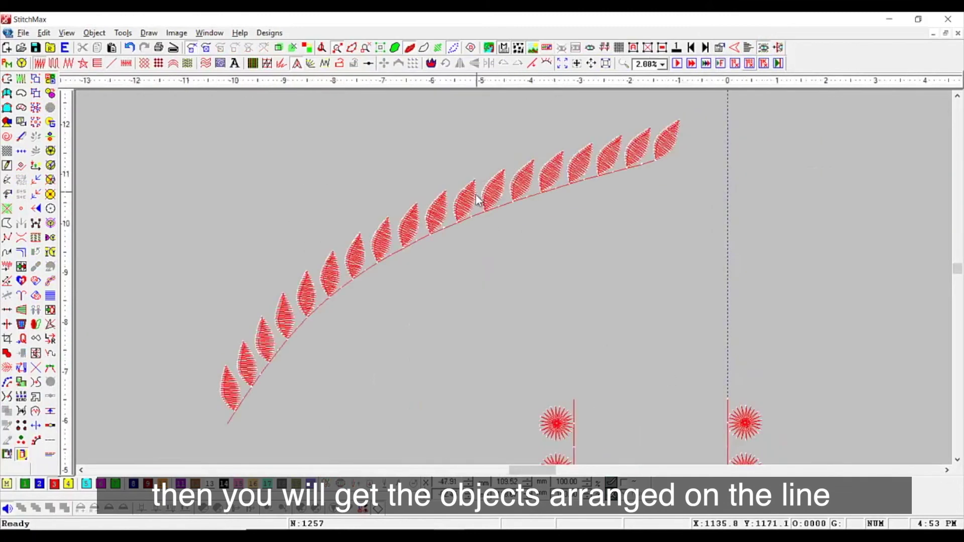
Try moving one leaf off the curve, undo the move, and delete all leaf copies except the first.
{"action": "left_click_drag", "start_coordinate": [475, 200], "coordinate": [468, 174]}
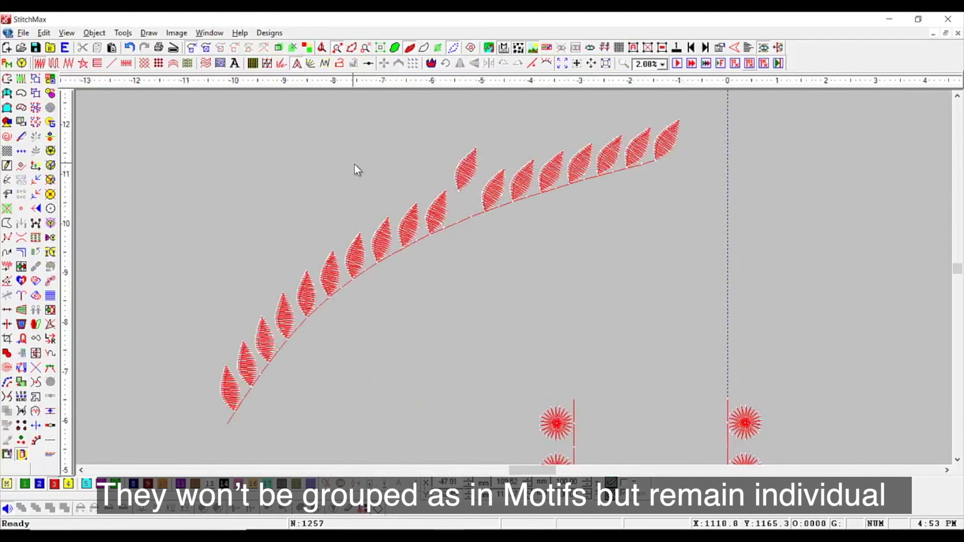
{"action": "key", "text": "ctrl+z"}
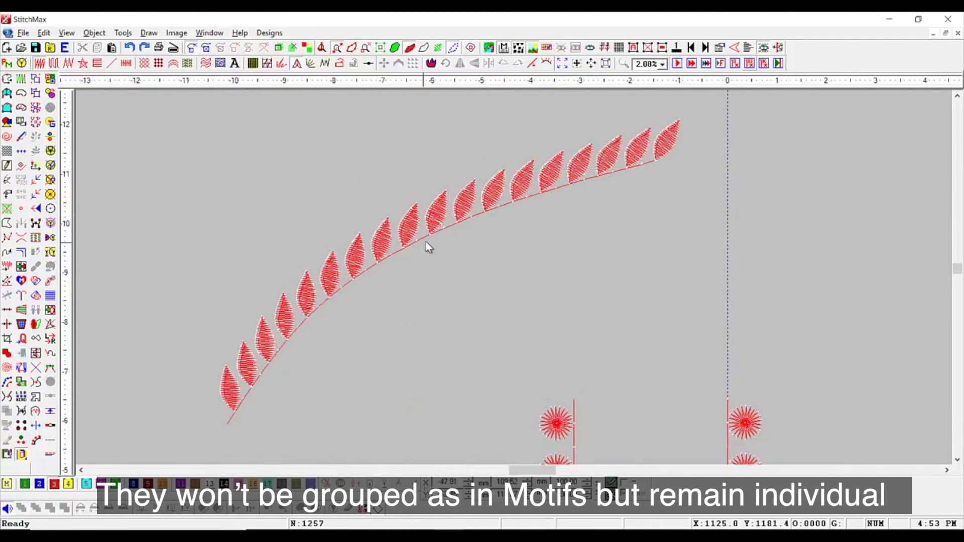
{"action": "scroll", "coordinate": [694, 145], "scroll_direction": "down", "scroll_amount": 1}
{"action": "left_click_drag", "start_coordinate": [694, 134], "coordinate": [297, 374]}
{"action": "key", "text": "Delete"}
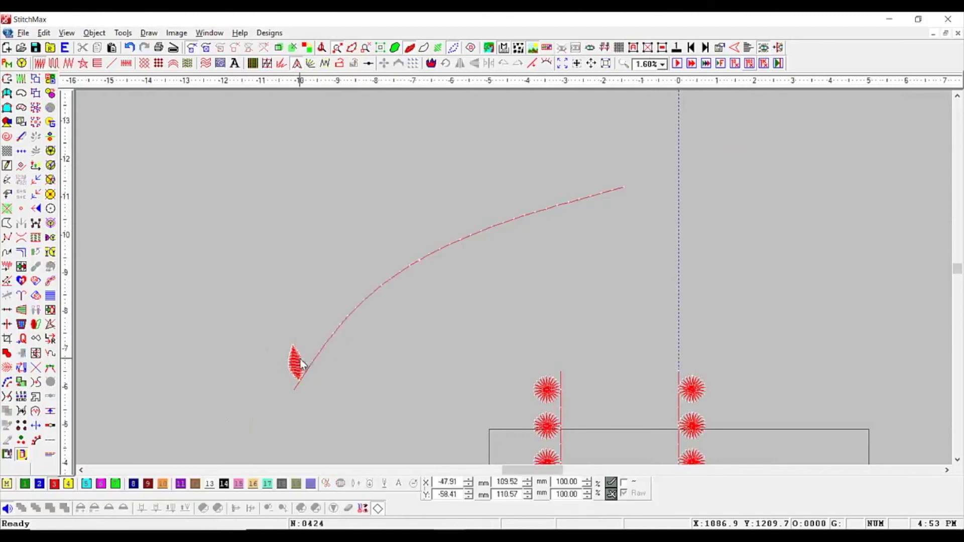
Enable Mirror Alternative Motif in the Place On Line properties.
{"action": "left_click_drag", "start_coordinate": [262, 281], "coordinate": [666, 355]}
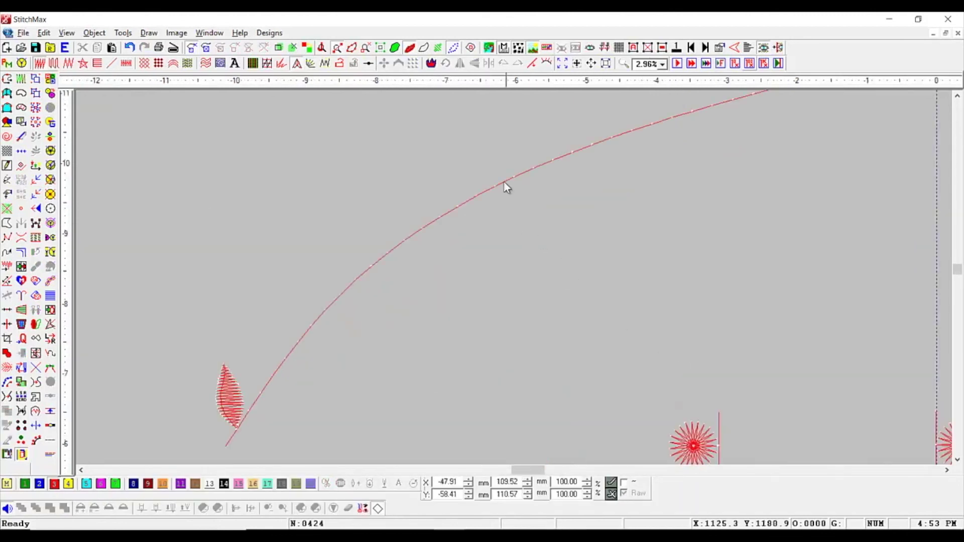
{"action": "scroll", "coordinate": [504, 181], "scroll_direction": "down", "scroll_amount": 1}
{"action": "left_click", "coordinate": [548, 63]}
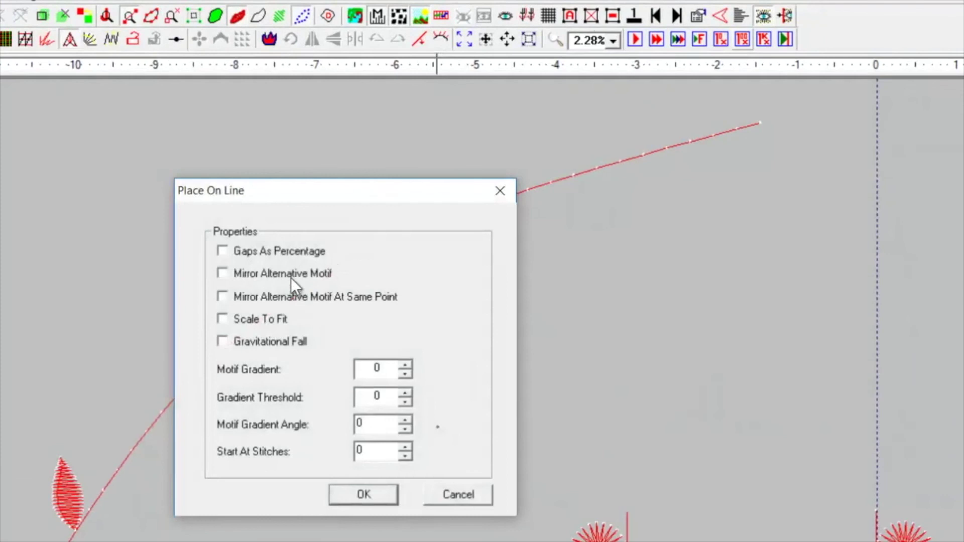
{"action": "left_click", "coordinate": [291, 277]}
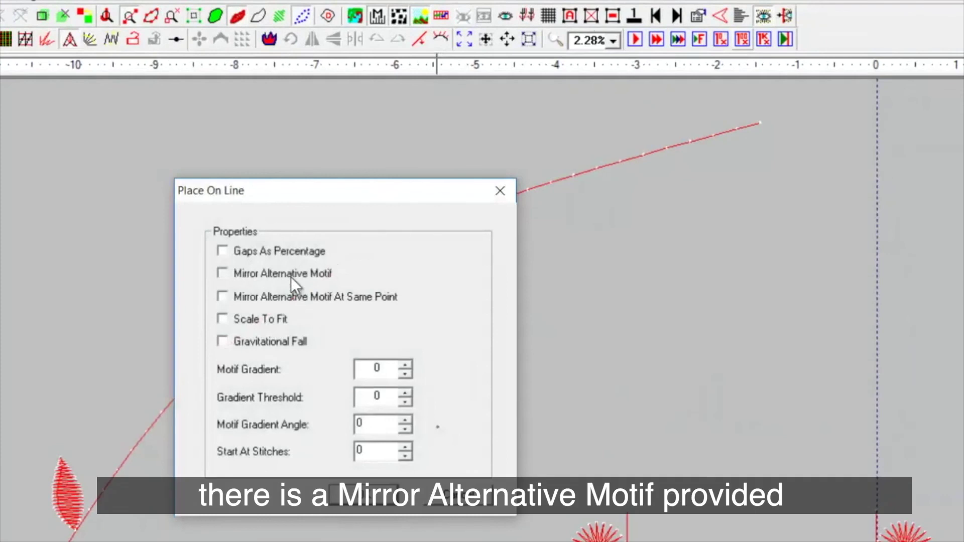
{"action": "left_click", "coordinate": [360, 504]}
Place leaves on alternating sides of the curve with Place On Line.
{"action": "left_click", "coordinate": [162, 411]}
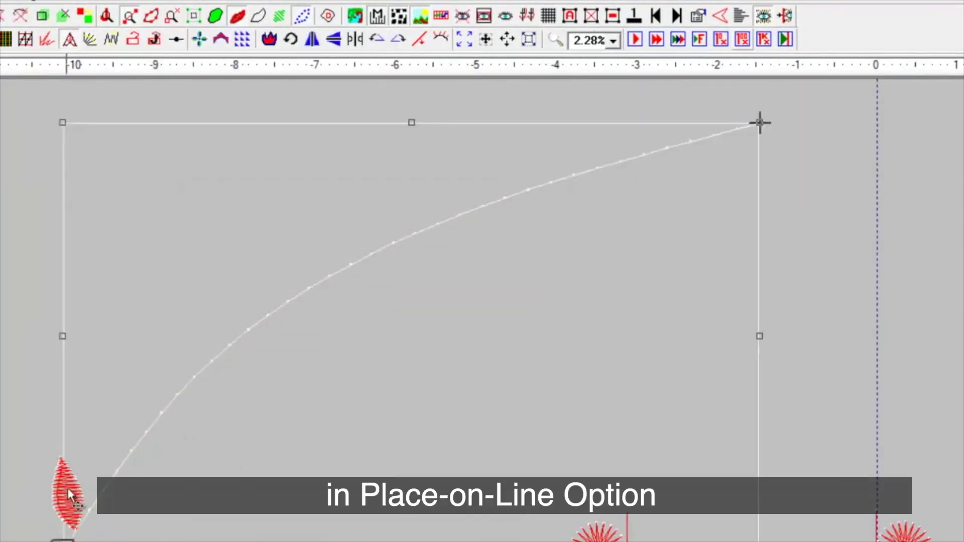
{"action": "left_click", "coordinate": [445, 35]}
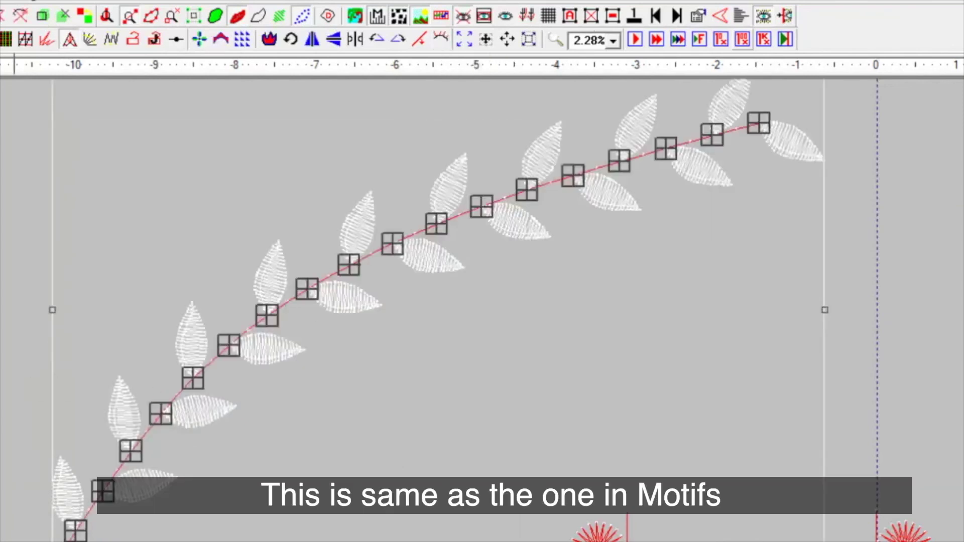
{"action": "left_click", "coordinate": [1, 222]}
{"action": "left_click_drag", "start_coordinate": [1, 222], "coordinate": [633, 529]}
{"action": "scroll", "coordinate": [435, 355], "scroll_direction": "down", "scroll_amount": 3}
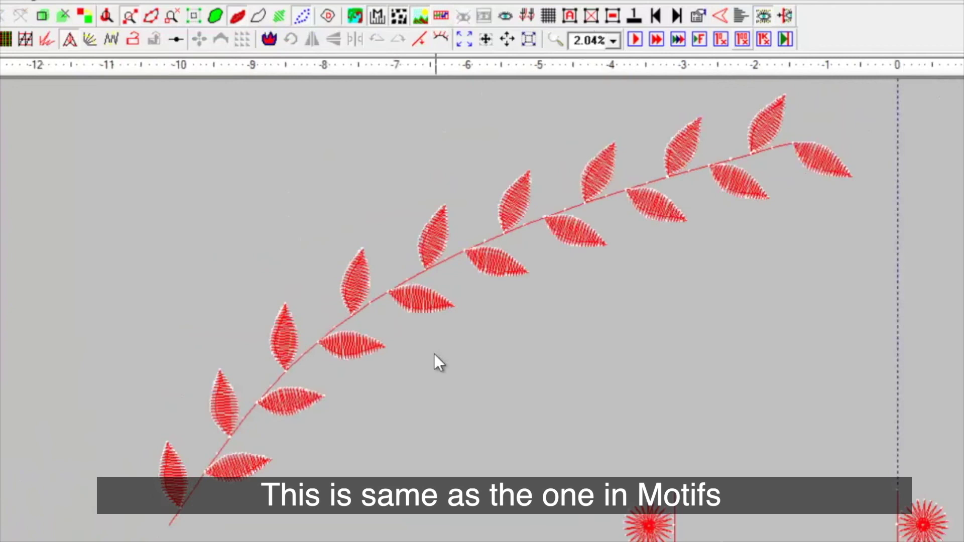
Try shifting a single leaf on the lower side of the curve, and delete the alternating leaf copies except the first leaf.
{"action": "left_click", "coordinate": [346, 352]}
{"action": "left_click_drag", "start_coordinate": [346, 352], "coordinate": [366, 351]}
{"action": "scroll", "coordinate": [417, 420], "scroll_direction": "down", "scroll_amount": 1}
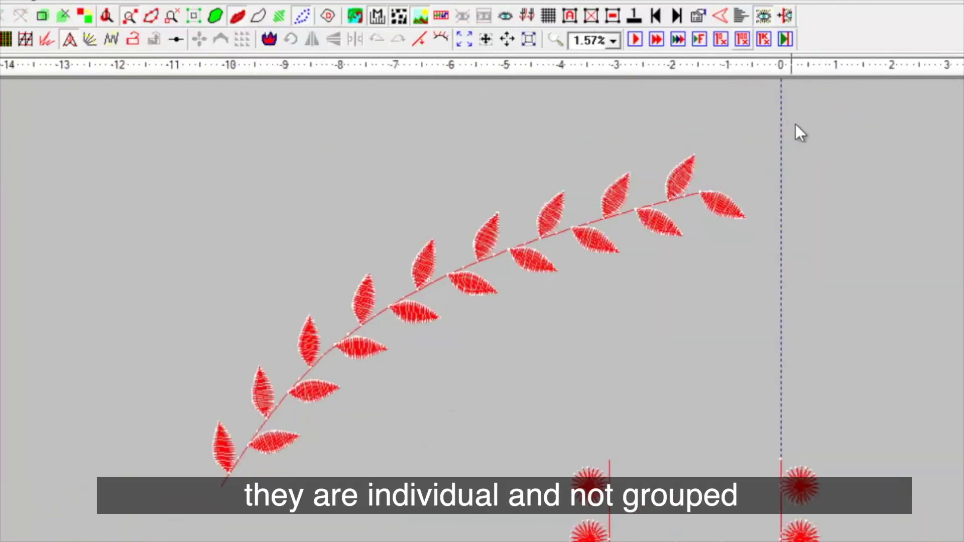
{"action": "left_click_drag", "start_coordinate": [799, 125], "coordinate": [242, 467]}
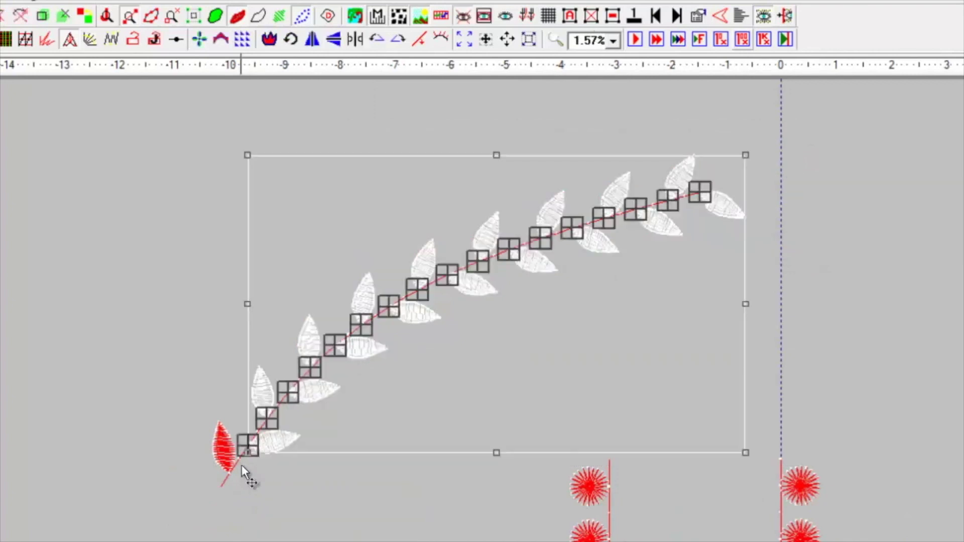
{"action": "scroll", "coordinate": [242, 465], "scroll_direction": "up", "scroll_amount": 1}
{"action": "key", "text": "Delete"}
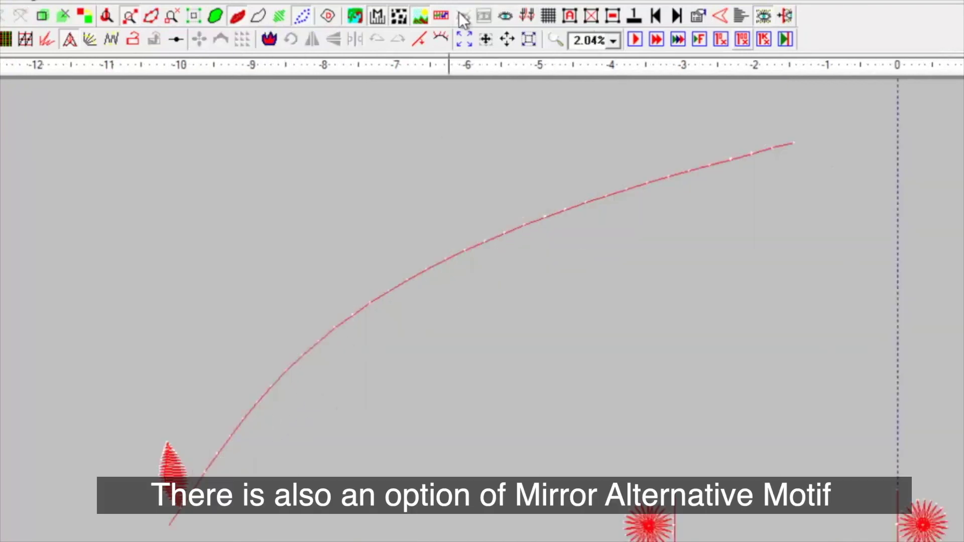
Change the Place On Line properties to Mirror Alternative Motif At Same Point.
{"action": "left_click", "coordinate": [460, 14]}
{"action": "left_click", "coordinate": [249, 277]}
{"action": "left_click", "coordinate": [363, 495]}
Place mirrored leaf pairs along the curve with Place On Line and undo the placement.
{"action": "left_click", "coordinate": [253, 406]}
{"action": "left_click", "coordinate": [175, 464], "text": "ctrl"}
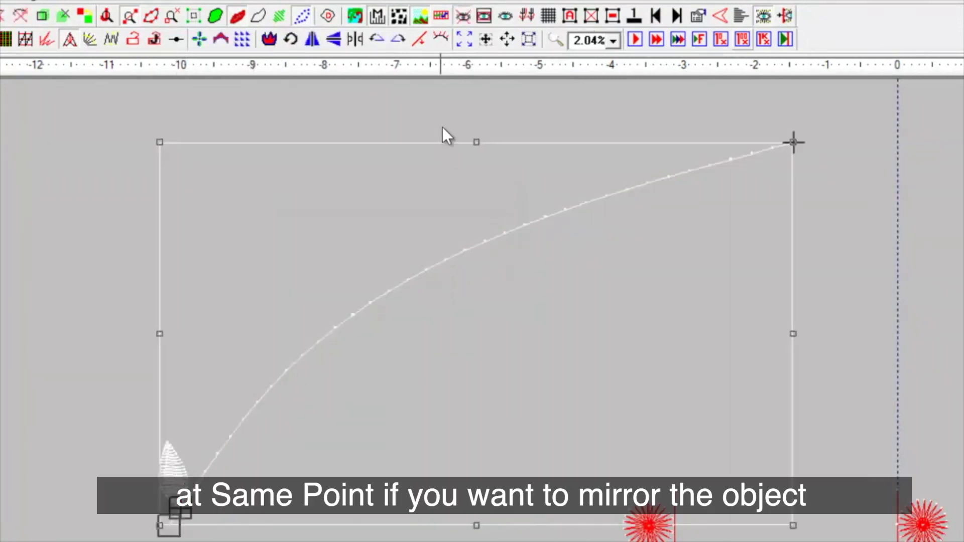
{"action": "left_click", "coordinate": [439, 38]}
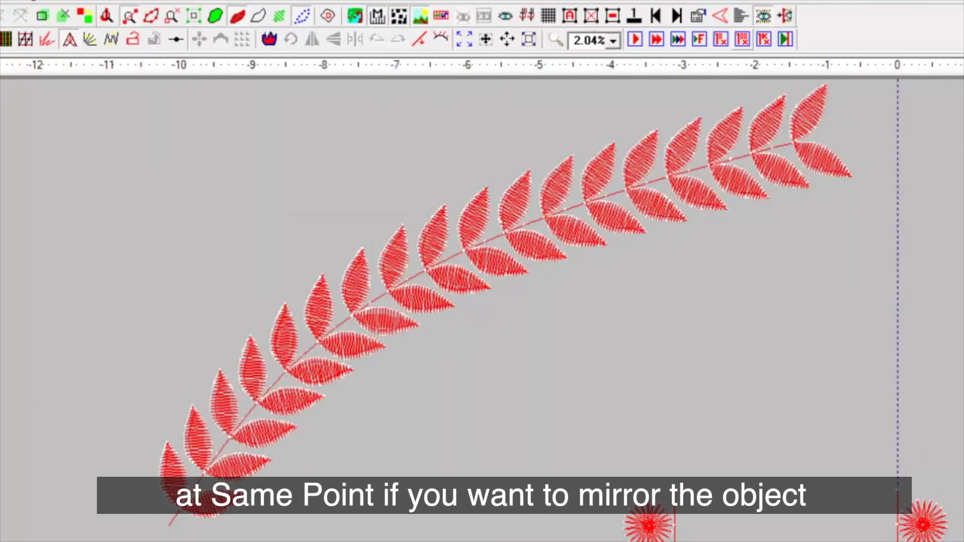
{"action": "scroll", "coordinate": [390, 359], "scroll_direction": "down", "scroll_amount": 1}
{"action": "key", "text": "ctrl+z"}
Set the Motif Gradient to 98 and the Gradient Threshold to 60 in the Place On Line properties.
{"action": "left_click", "coordinate": [437, 42]}
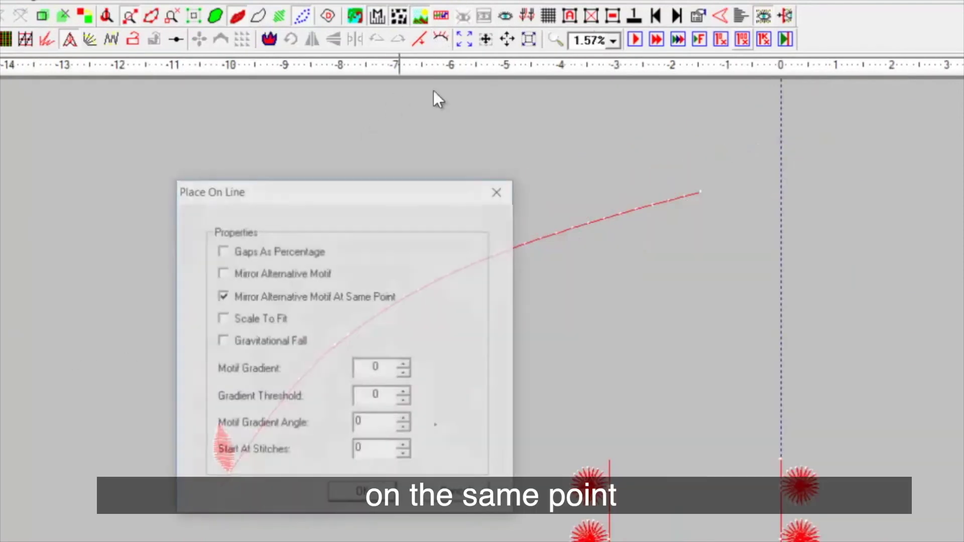
{"action": "double_click", "coordinate": [392, 370]}
{"action": "type", "text": "98"}
{"action": "key", "text": "Tab"}
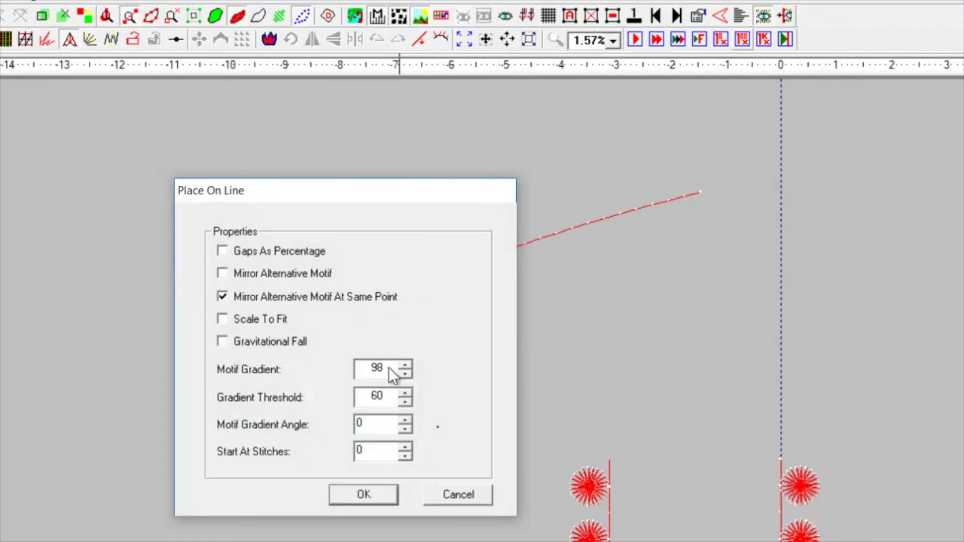
{"action": "key", "text": "Return"}
Place gradually shrinking mirrored leaf pairs along the curve with Place On Line and examine their sizes up close.
{"action": "left_click", "coordinate": [379, 321]}
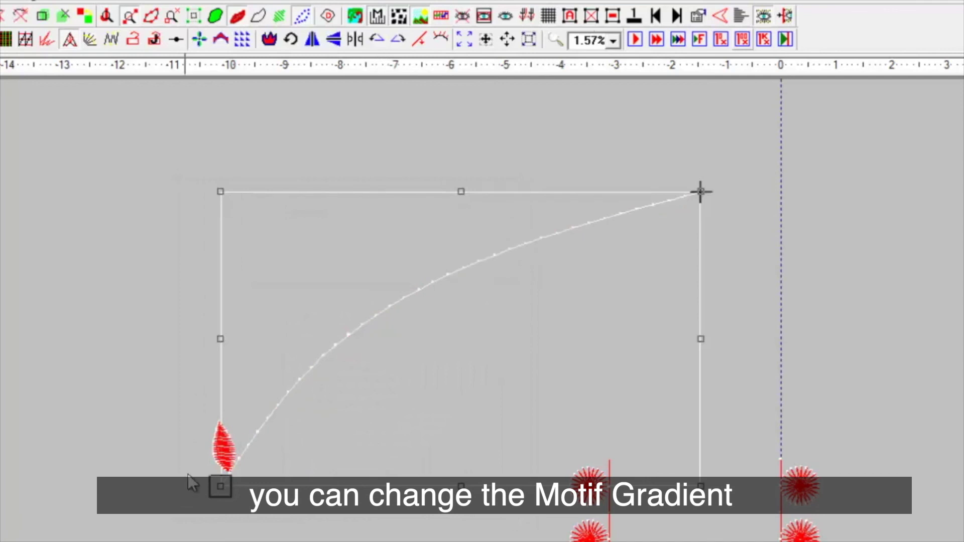
{"action": "left_click", "coordinate": [441, 41]}
{"action": "left_click", "coordinate": [86, 257]}
{"action": "key", "text": "z"}
{"action": "left_click_drag", "start_coordinate": [138, 146], "coordinate": [921, 509]}
{"action": "scroll", "coordinate": [28, 532], "scroll_direction": "down", "scroll_amount": 1}
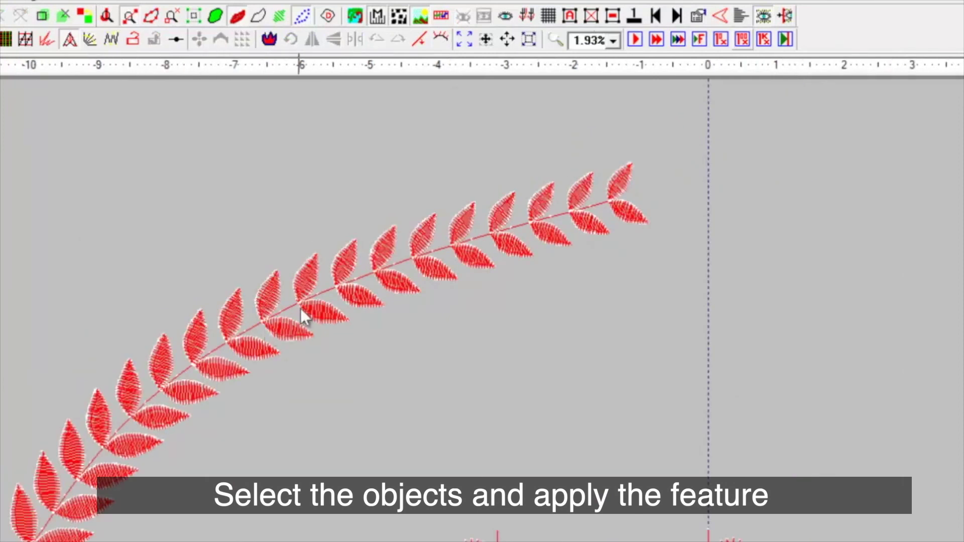
{"action": "left_click", "coordinate": [548, 199]}
{"action": "left_click", "coordinate": [833, 159]}
{"action": "scroll", "coordinate": [673, 186], "scroll_direction": "down", "scroll_amount": 2}
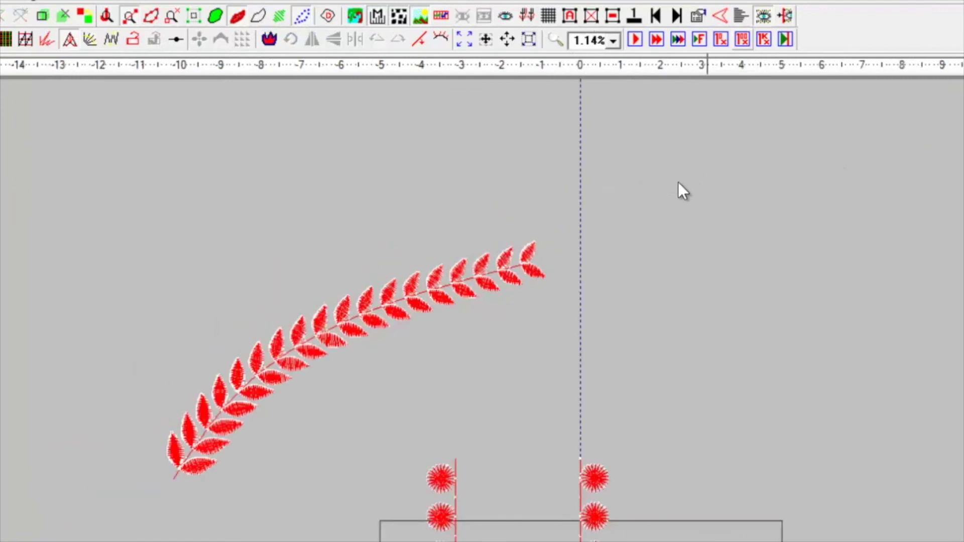
Delete the gradient leaf pairs from the curve, keeping only the original leaf and the line.
{"action": "left_click_drag", "start_coordinate": [670, 185], "coordinate": [155, 491]}
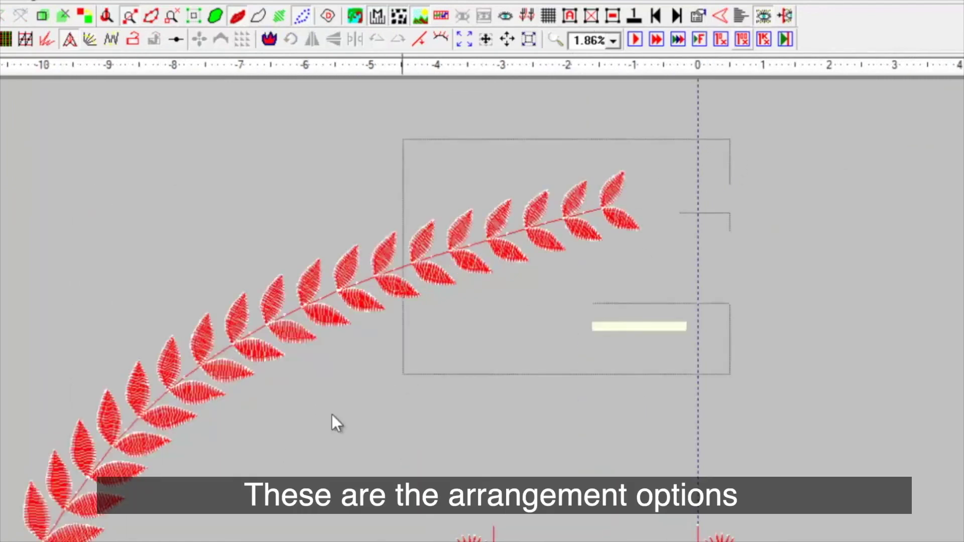
{"action": "left_click_drag", "start_coordinate": [272, 451], "coordinate": [336, 386]}
{"action": "key", "text": "Delete"}
{"action": "left_click", "coordinate": [225, 409]}
{"action": "key", "text": "Delete"}
{"action": "scroll", "coordinate": [281, 327], "scroll_direction": "down", "scroll_amount": 1}
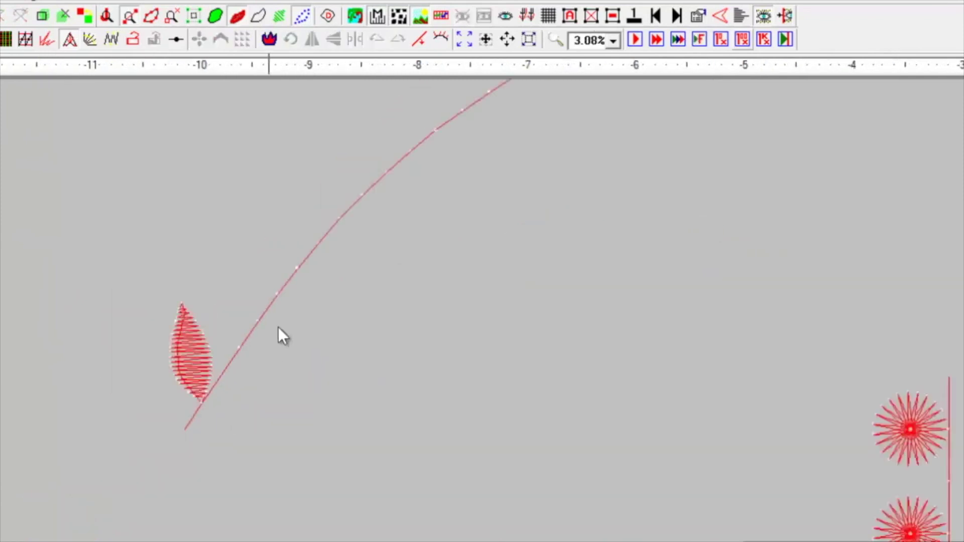
{"action": "scroll", "coordinate": [281, 327], "scroll_direction": "down", "scroll_amount": 4}
{"action": "key", "text": "z"}
{"action": "left_click_drag", "start_coordinate": [256, 166], "coordinate": [797, 389]}
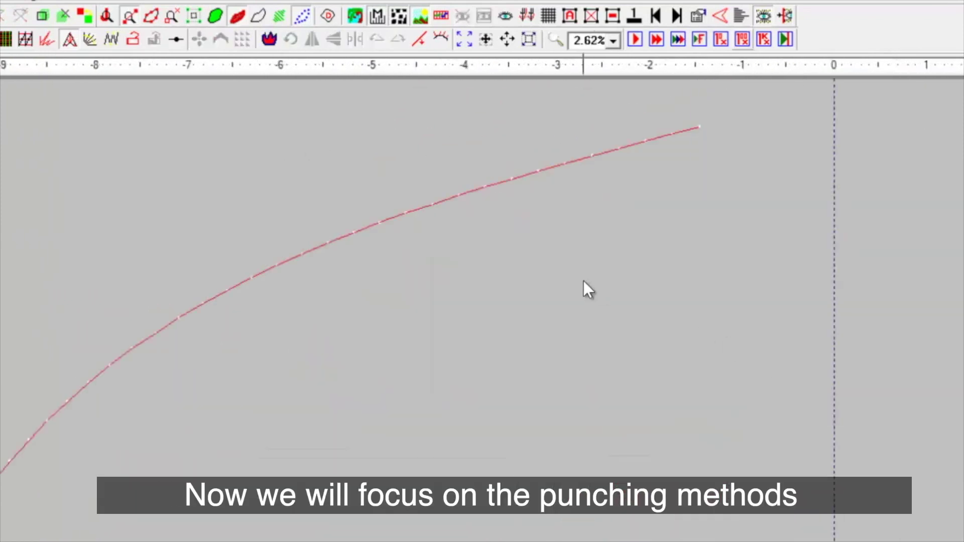